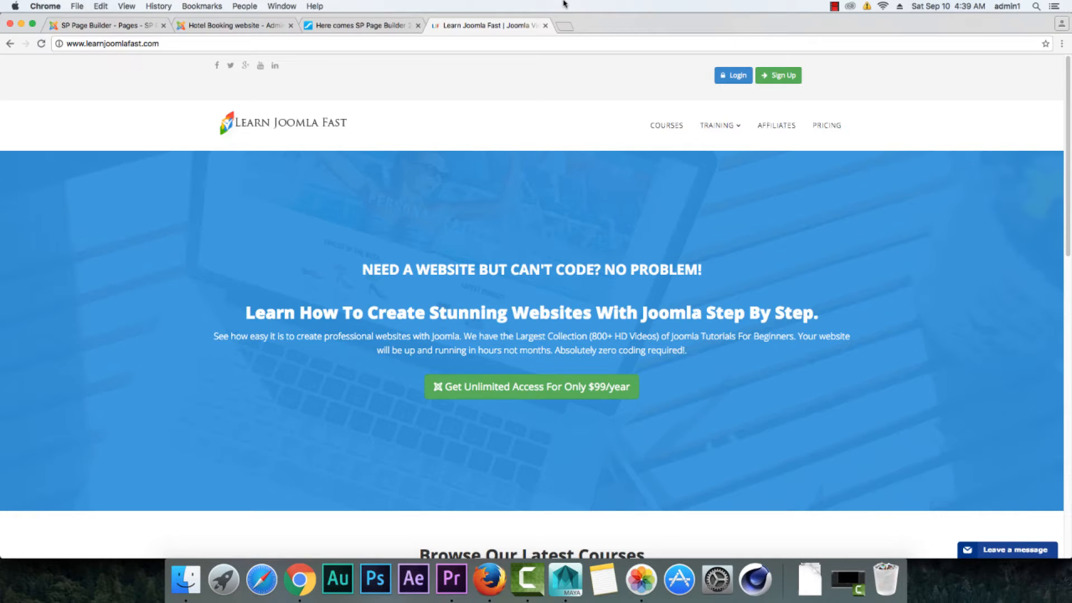
Step: Review the JoomShaper blog post on SP Page Builder 2.0 Alpha 1, including its production-site warning, release timeline and ReactJS section
left_click(362, 28)
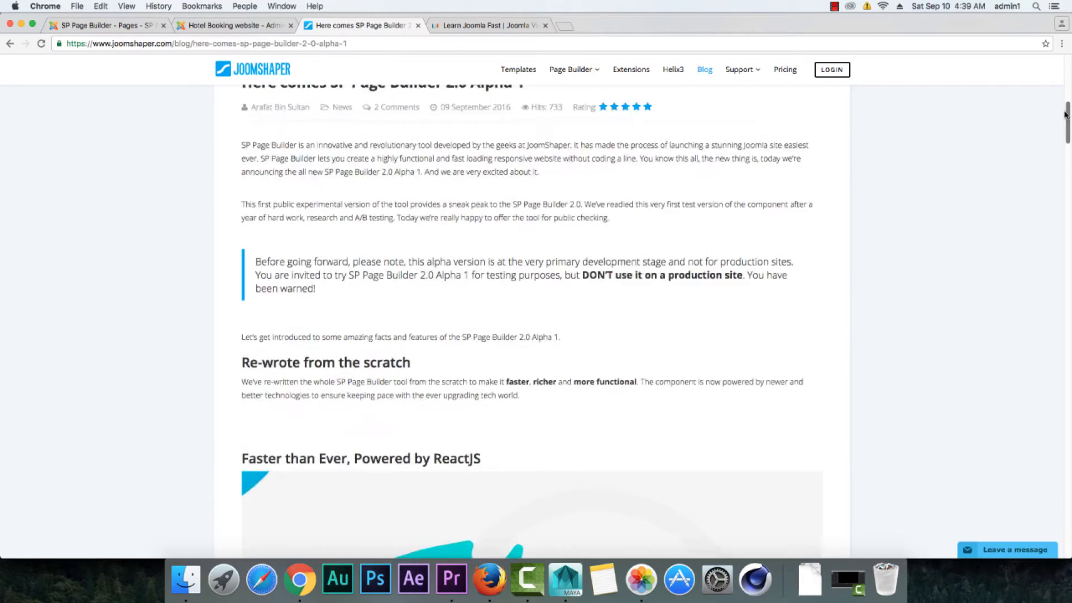
left_click_drag(1067, 146, 1066, 100)
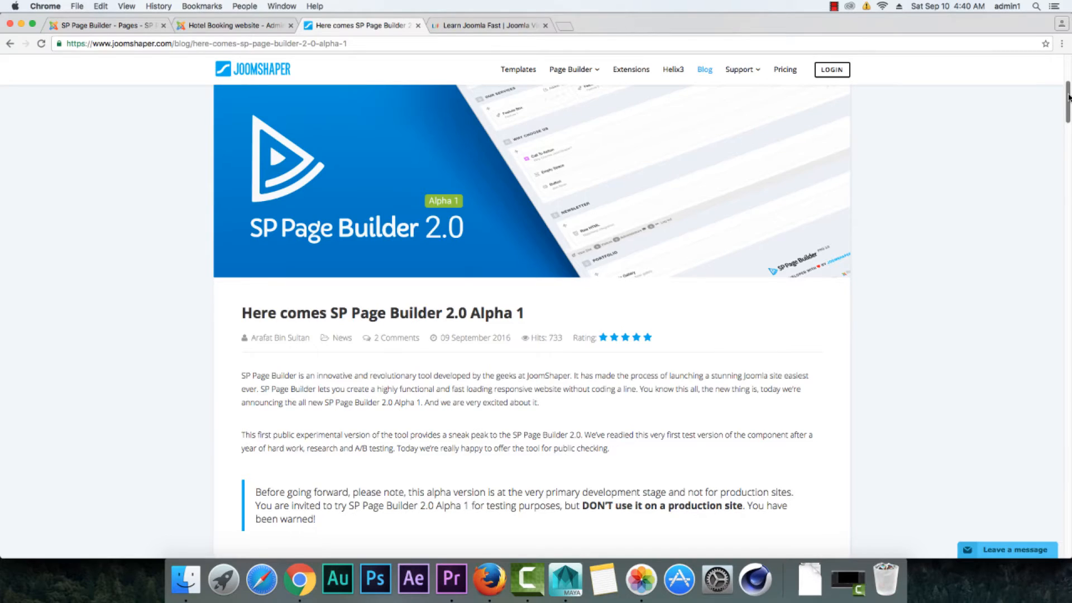
left_click_drag(1068, 97, 1069, 111)
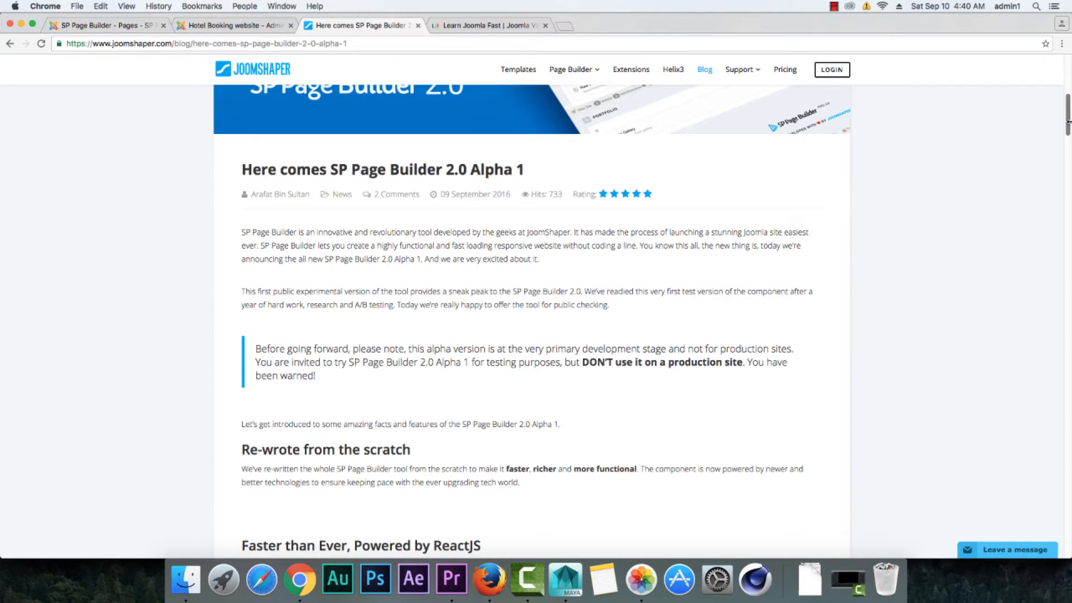
left_click_drag(1068, 120, 1050, 471)
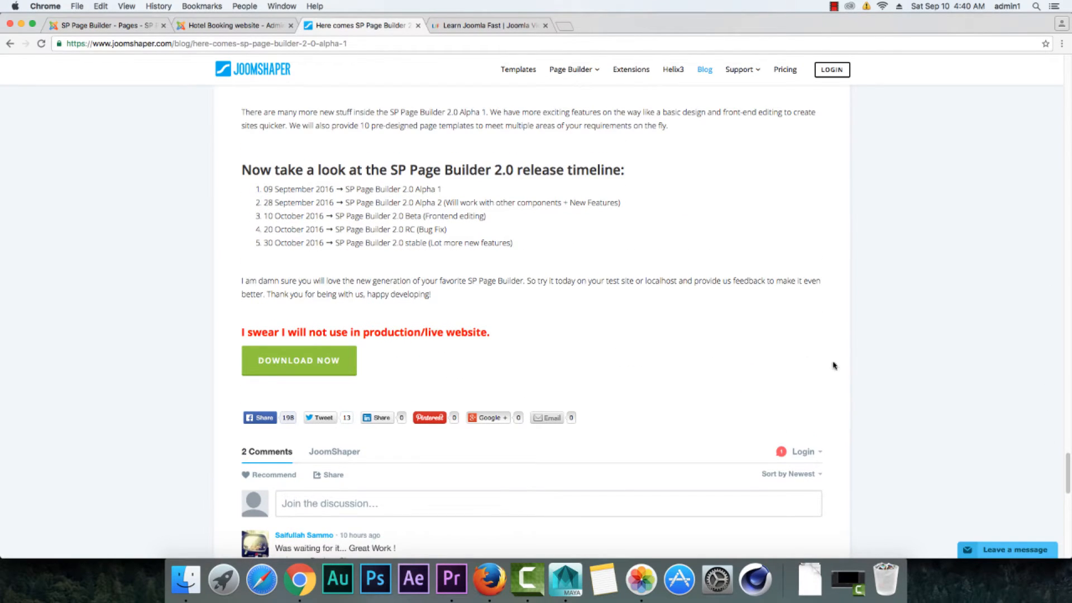
left_click_drag(1065, 464, 1066, 127)
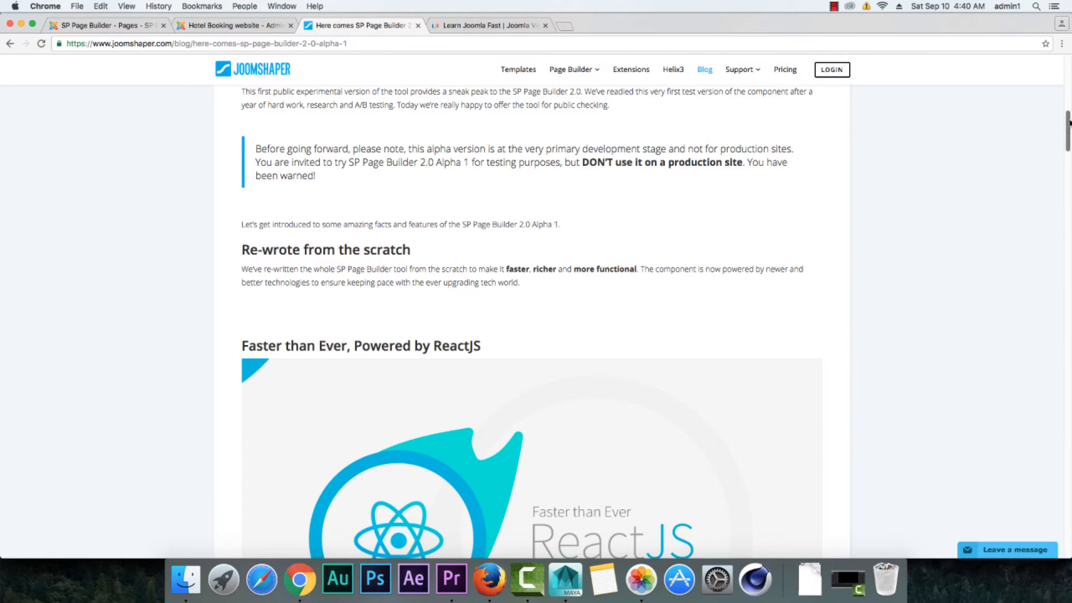
left_click_drag(1068, 122, 1068, 142)
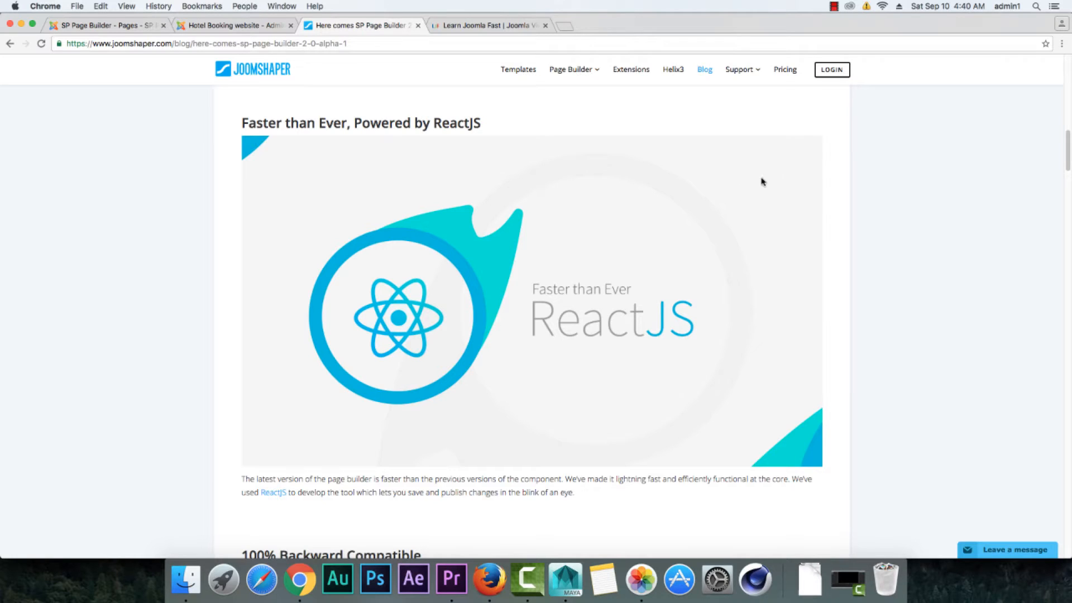
Step: Open the Pages list on the SP Page Builder 2.0 test site and dismiss the Joomla statistics notice
left_click(239, 31)
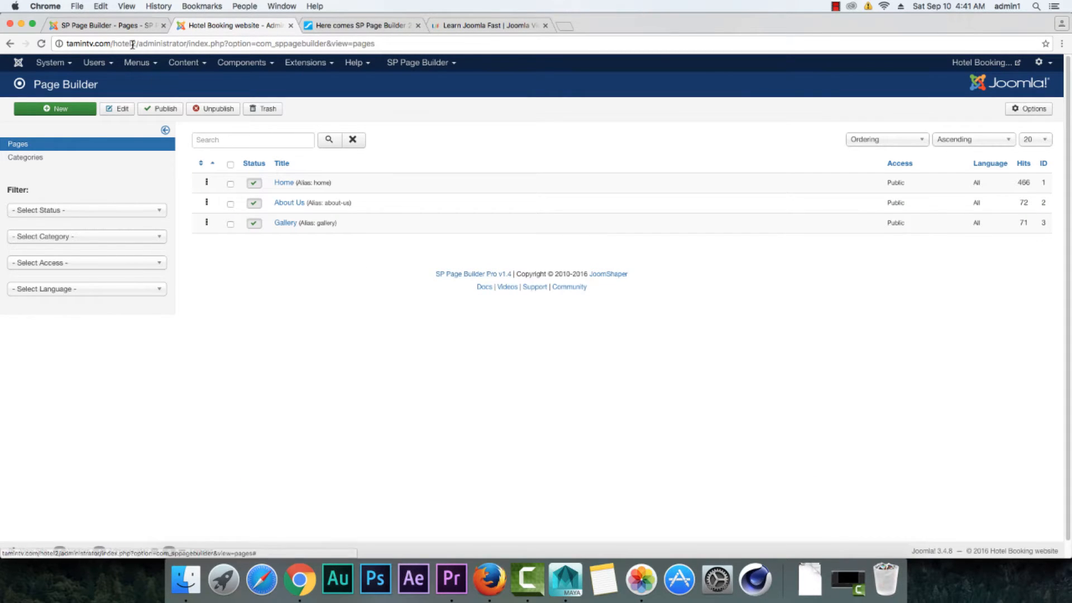
left_click(127, 27)
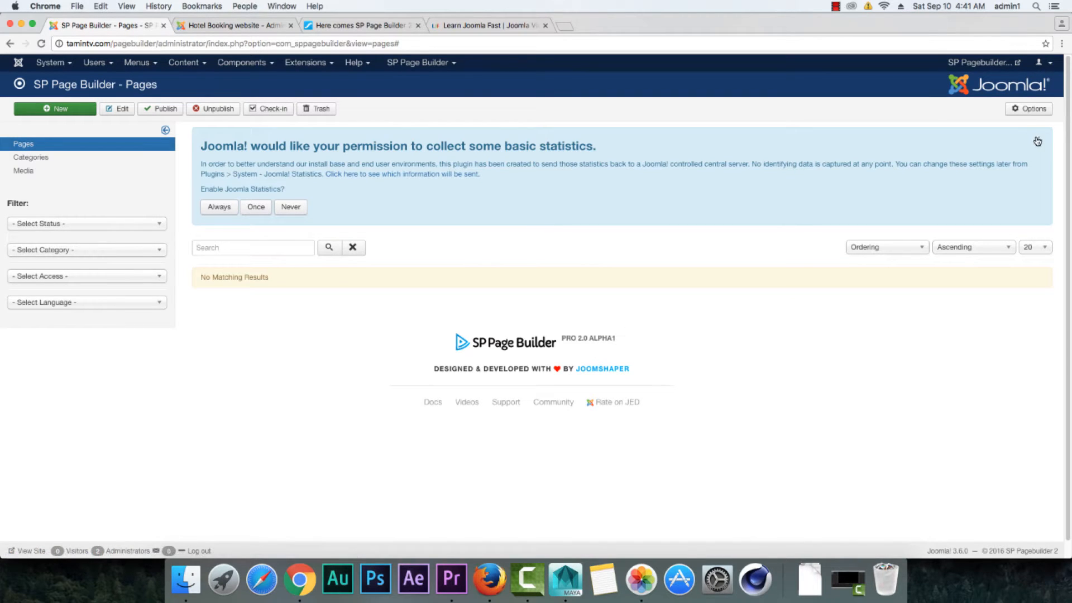
left_click(1036, 139)
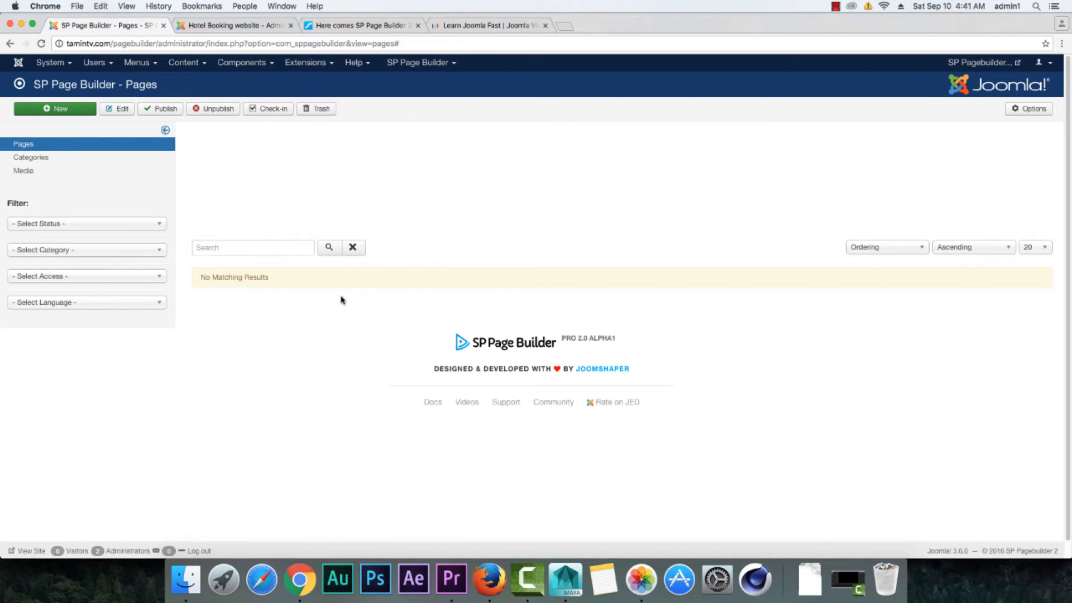
Step: Compare the Pages list of the Hotel Booking site with the 2.0 test site's, including version, toolbar, sidebar entries and filters
left_click(239, 27)
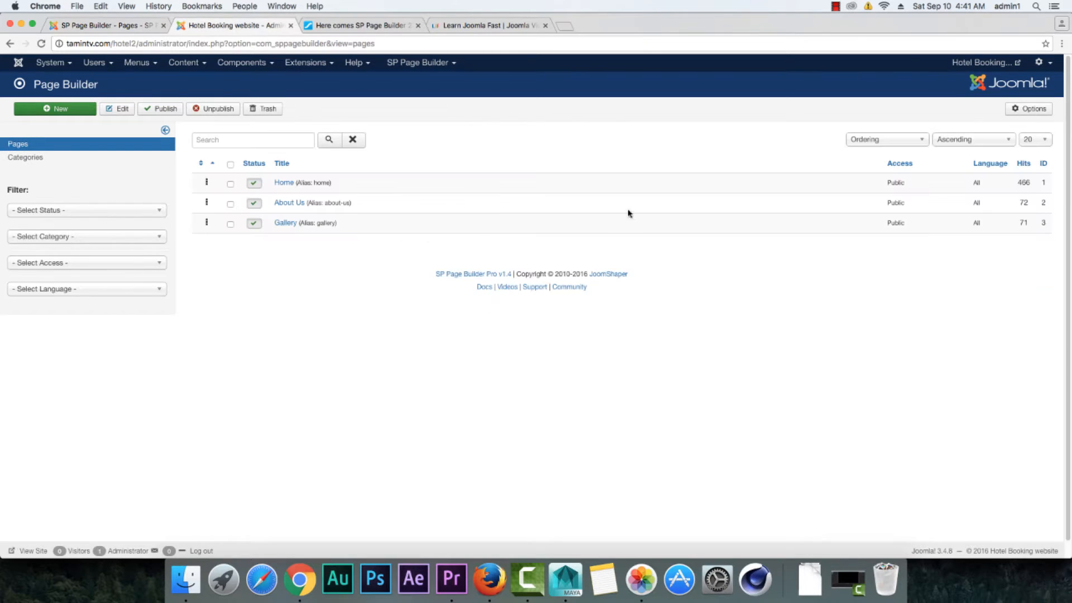
left_click(141, 31)
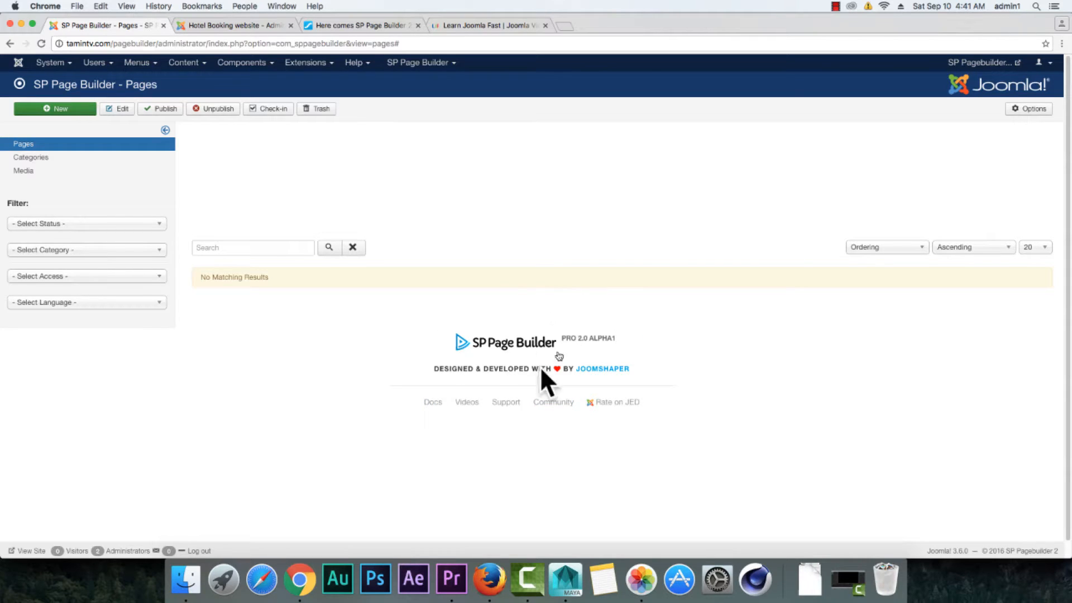
left_click(246, 26)
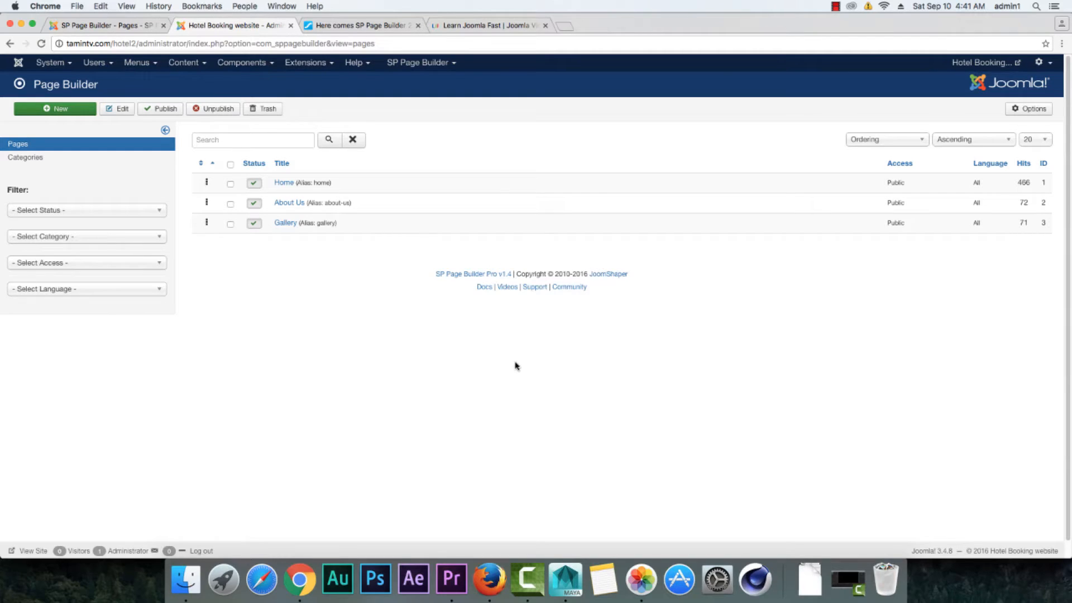
left_click(130, 28)
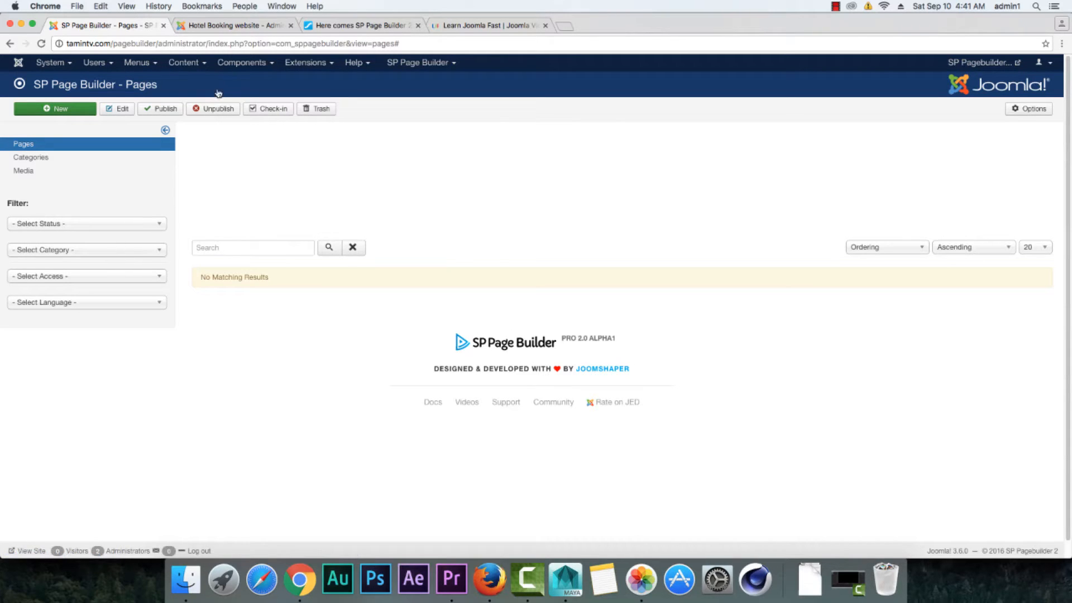
left_click(243, 26)
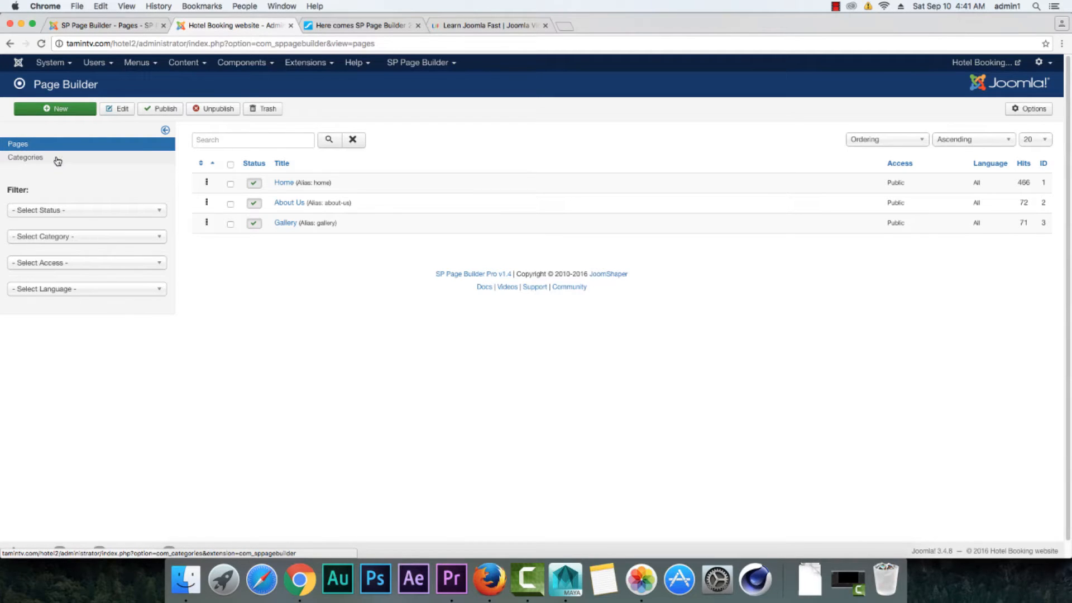
left_click(114, 26)
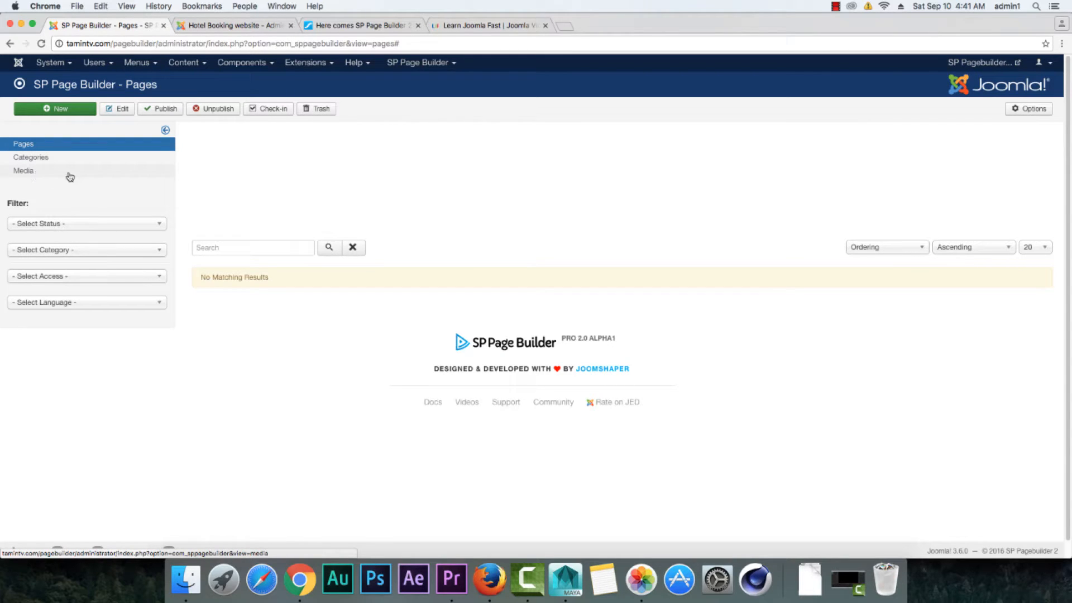
left_click(235, 25)
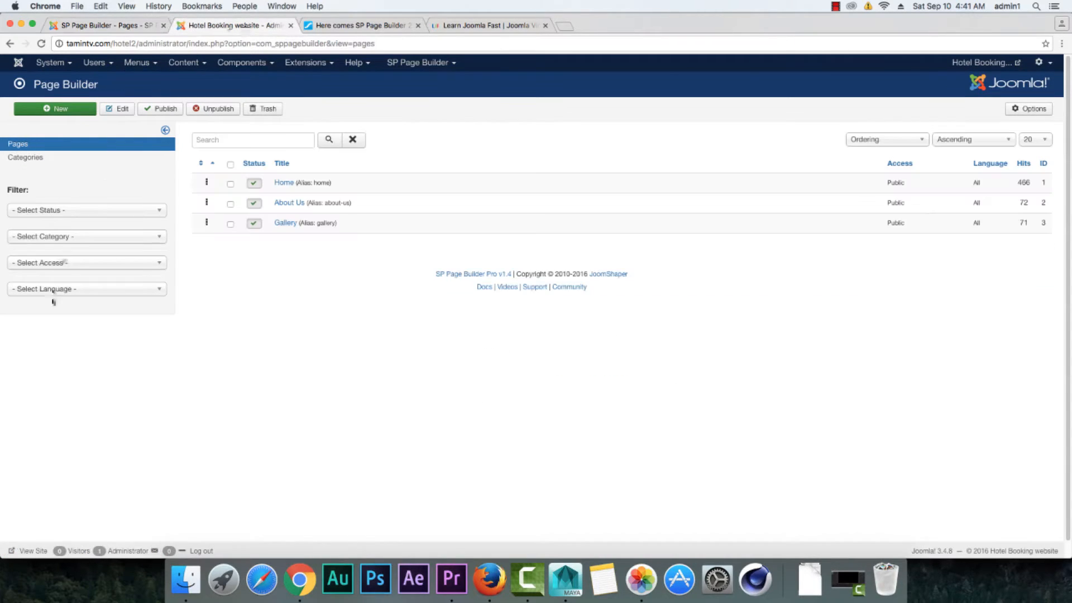
left_click(119, 30)
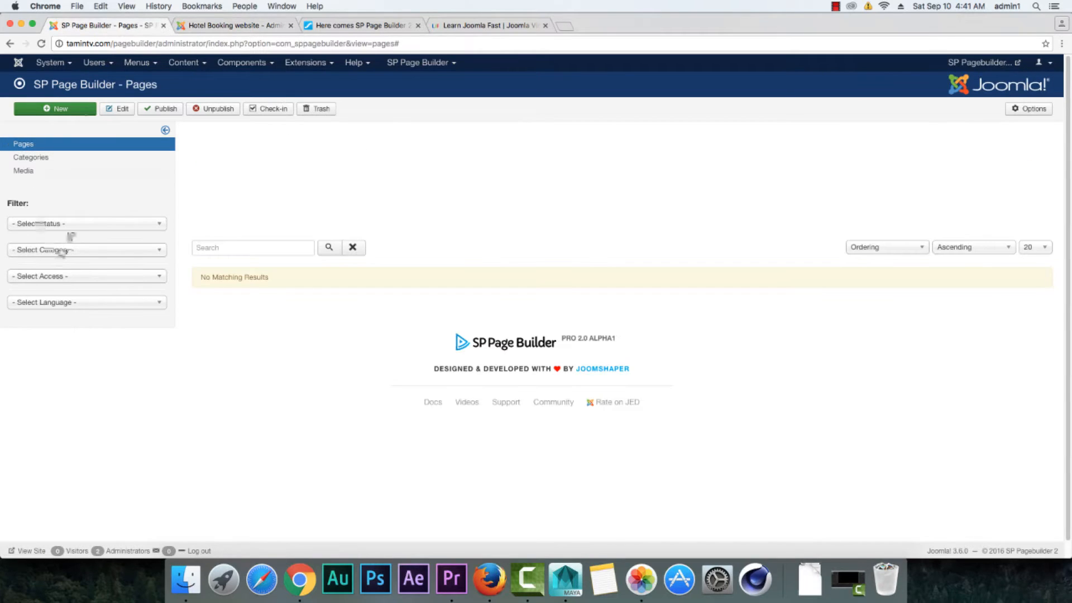
left_click(238, 25)
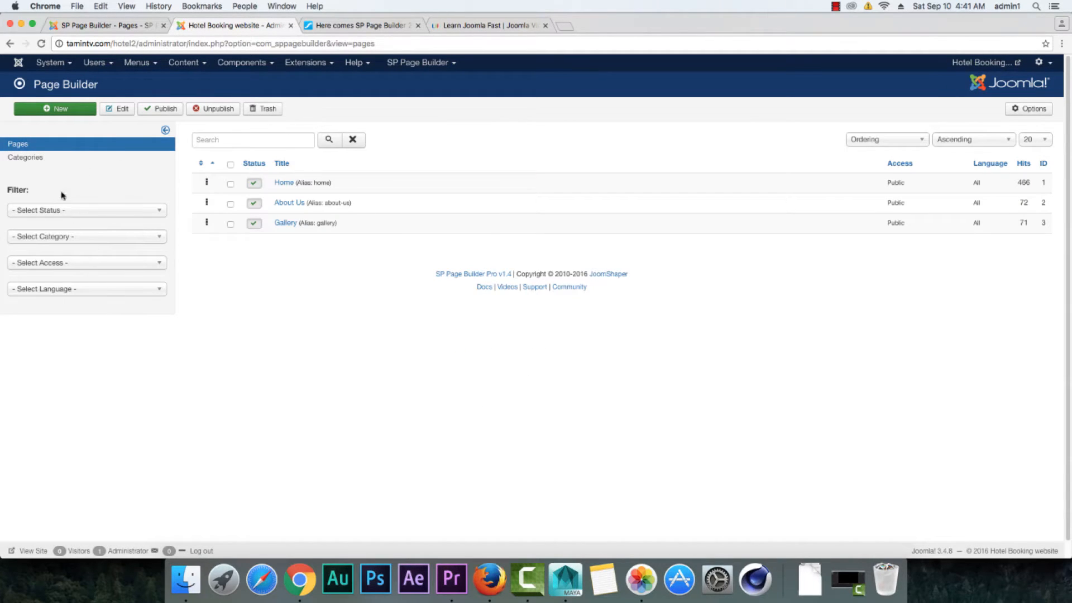
left_click(126, 29)
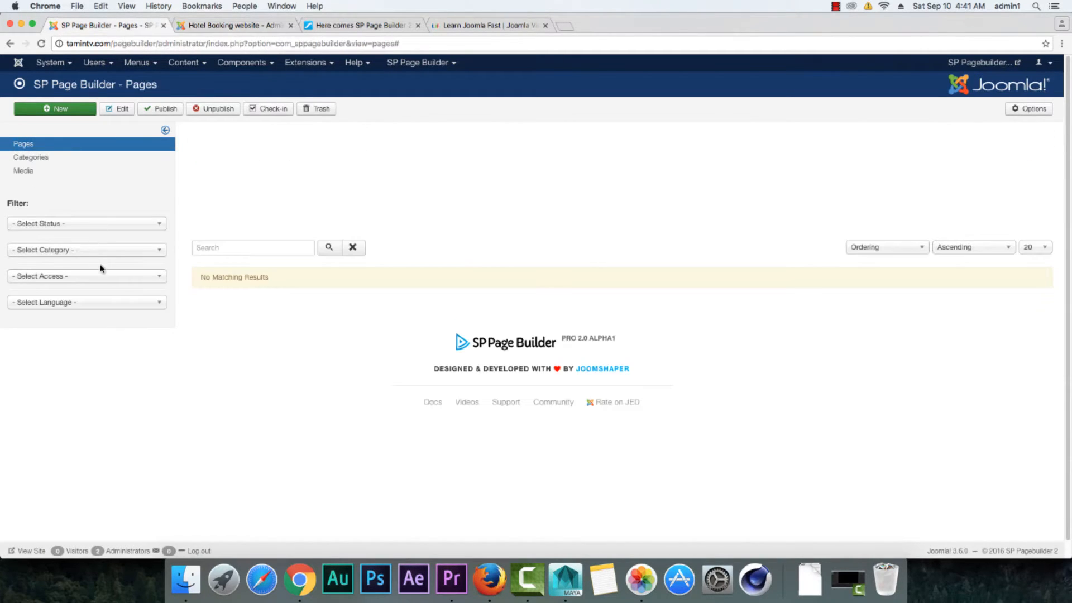
Step: Start a new page on both the 2.0 test site and the Hotel Booking site, dismissing the statistics notice on the 2.0 site
left_click(62, 108)
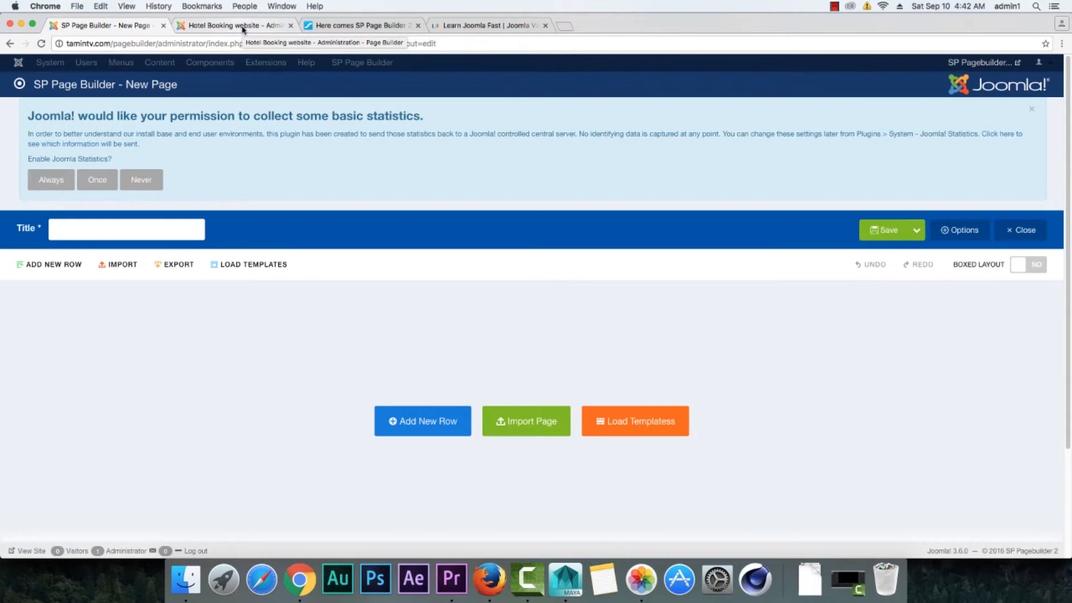
left_click(243, 26)
left_click(70, 110)
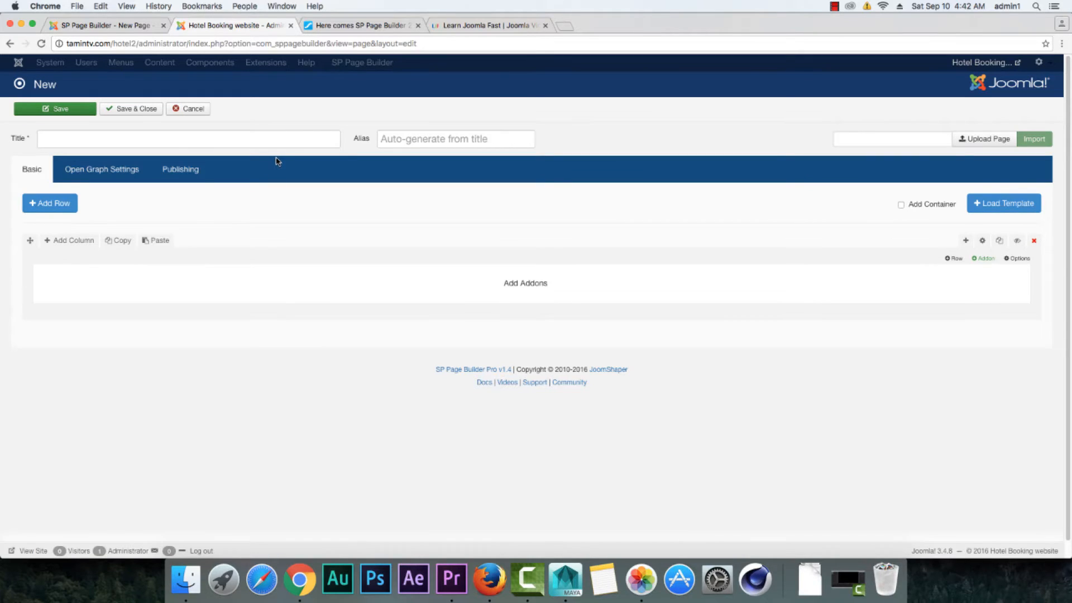
left_click(128, 29)
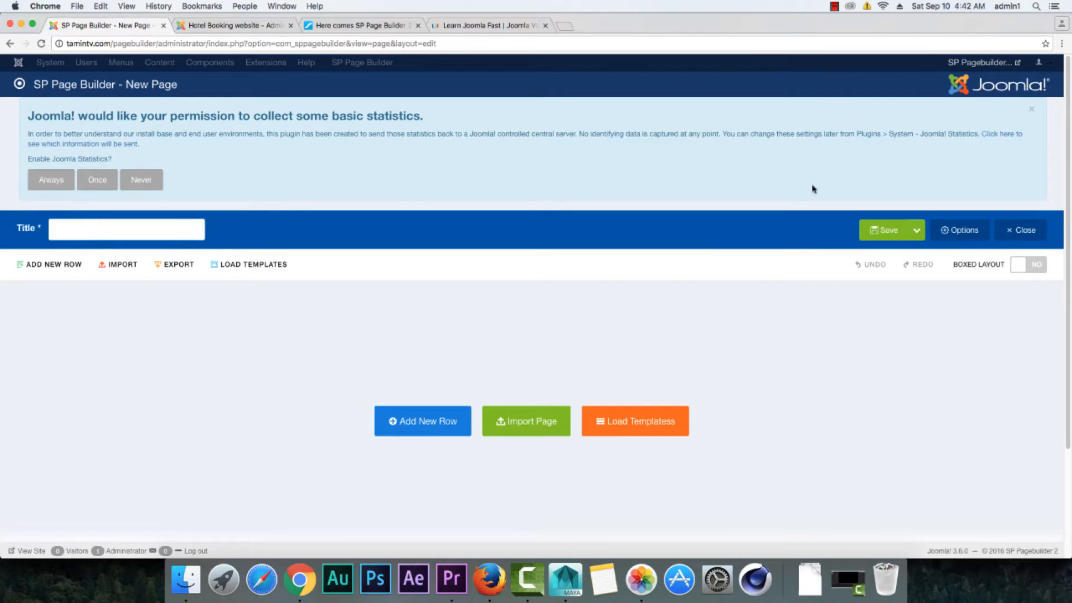
left_click(1032, 111)
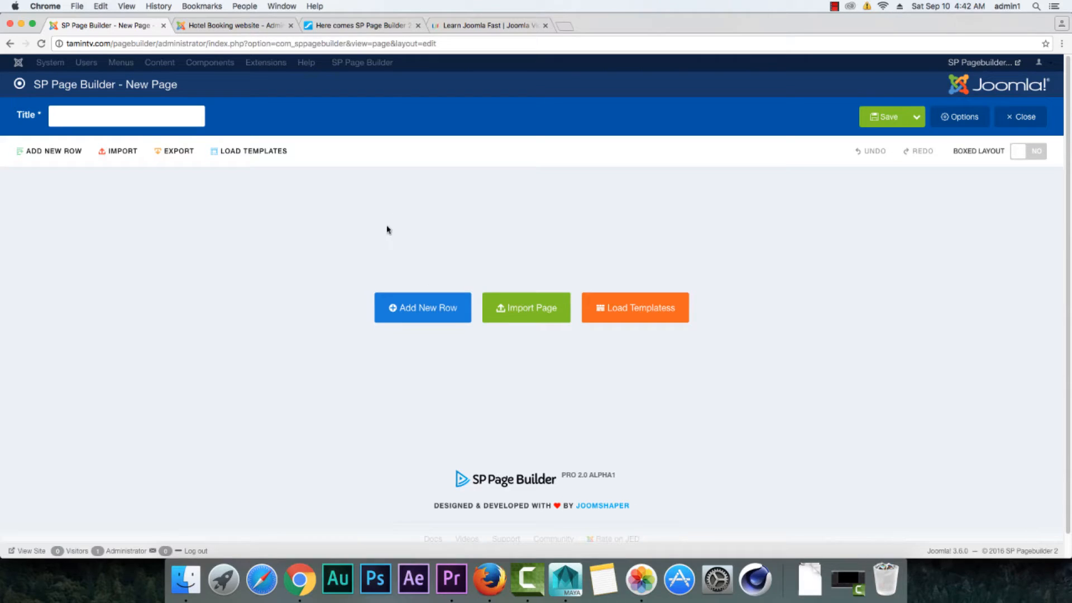
Step: Compare the blank new-page editors of the Hotel Booking site and the 2.0 test site
left_click(251, 31)
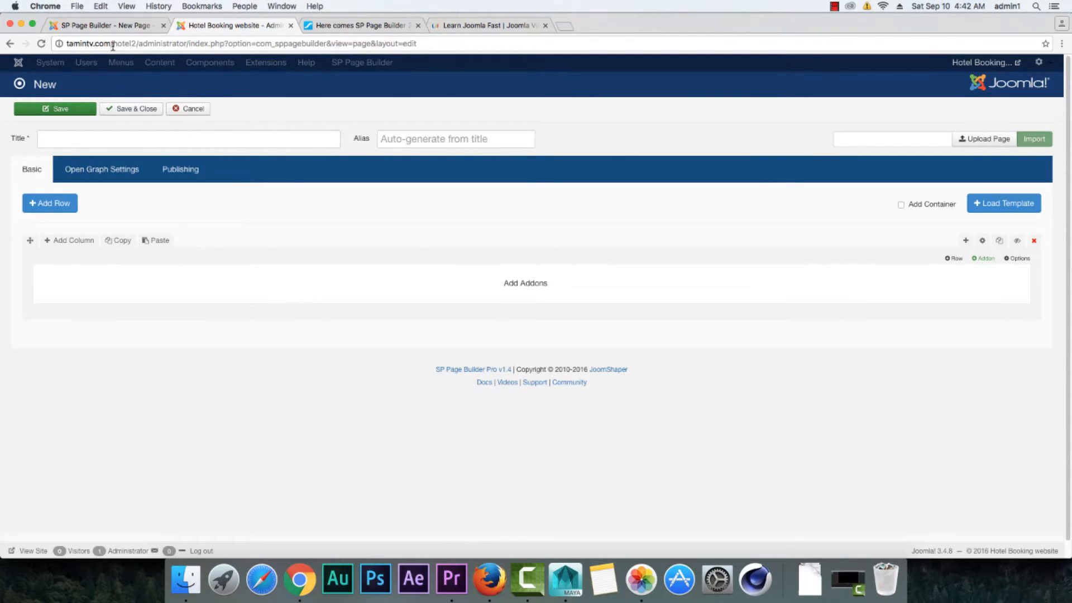
left_click(118, 28)
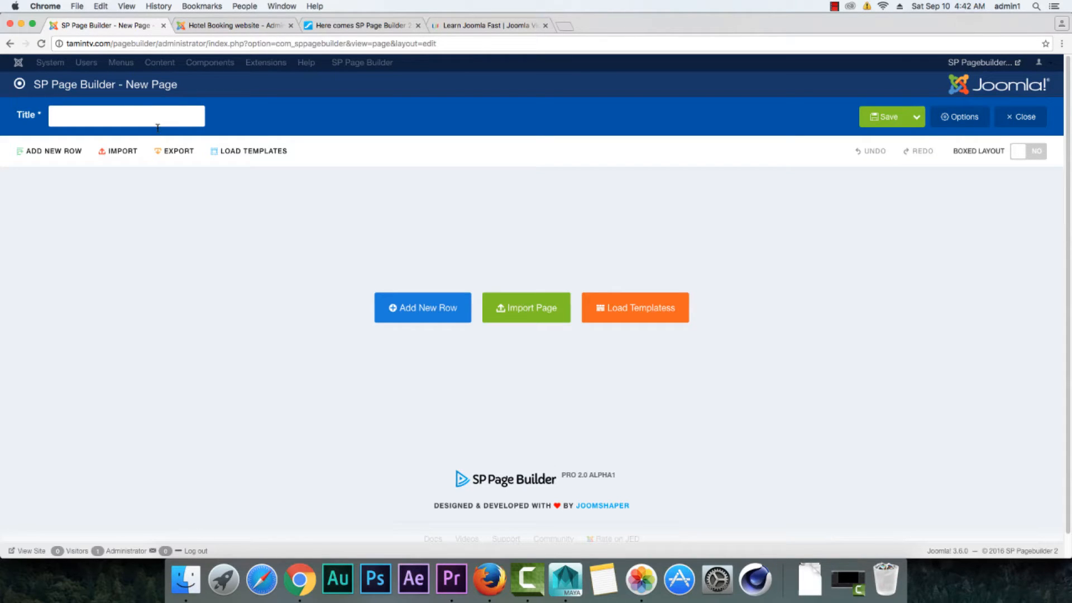
left_click(237, 25)
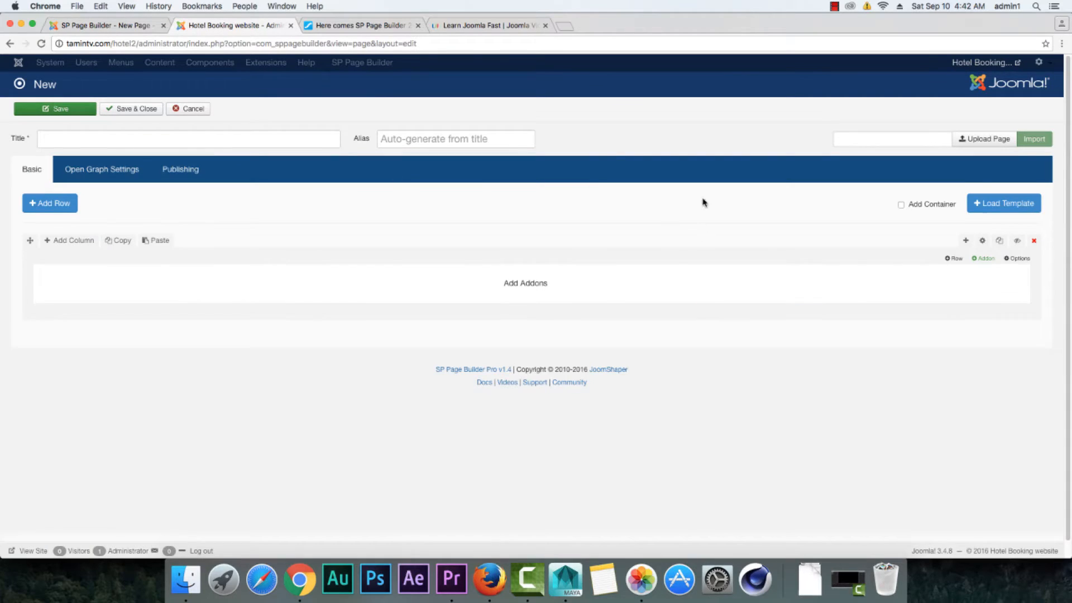
left_click(117, 25)
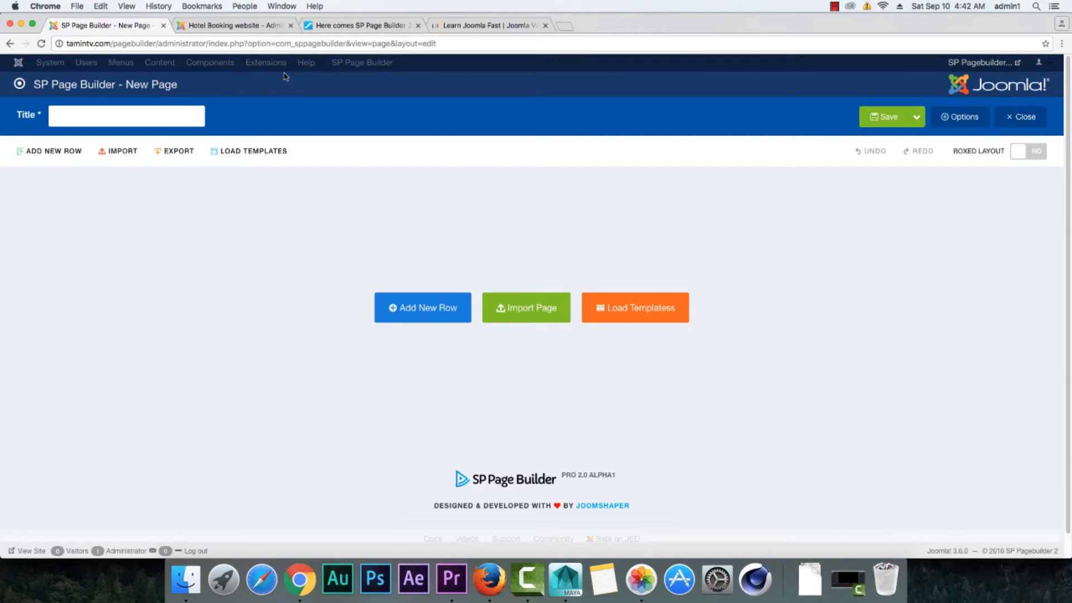
Step: Inspect the row's column layouts and copy code in the Hotel Booking site's page editor, closing the code without using it
left_click(247, 28)
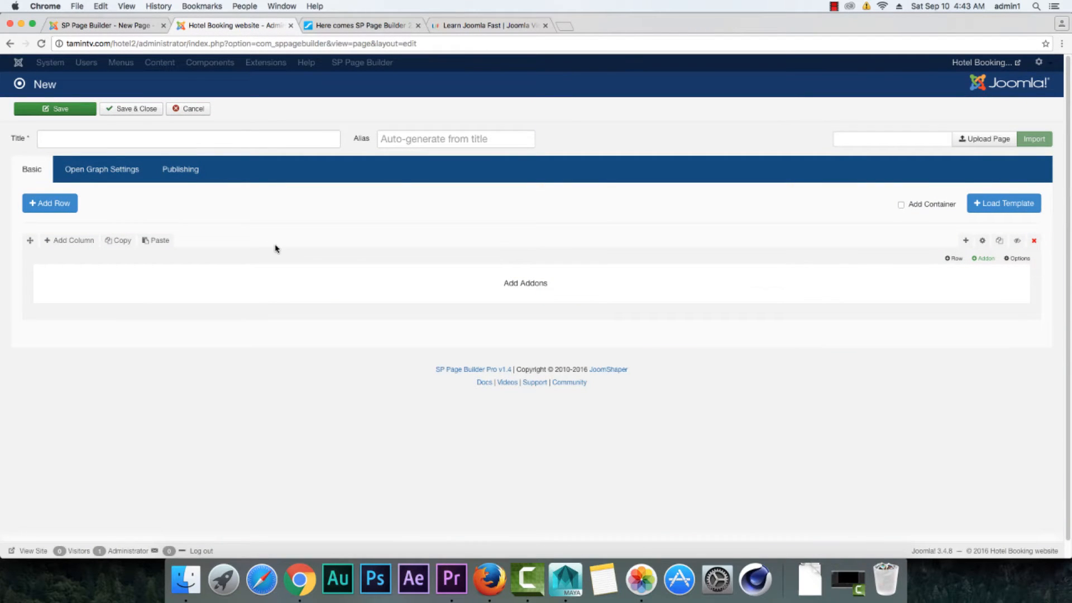
mouse_move(69, 245)
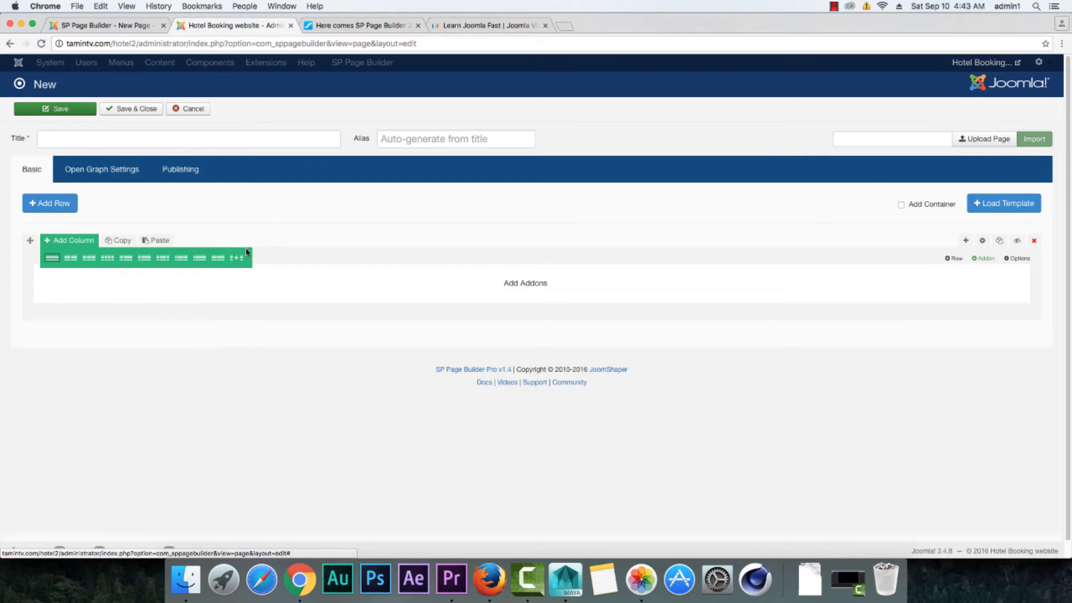
left_click(120, 244)
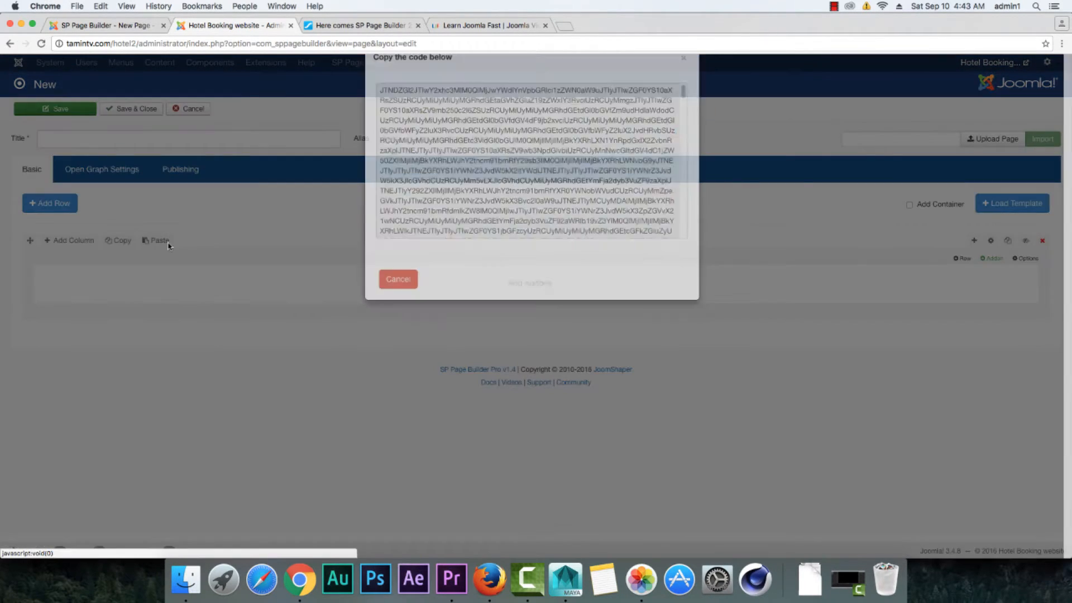
left_click(395, 307)
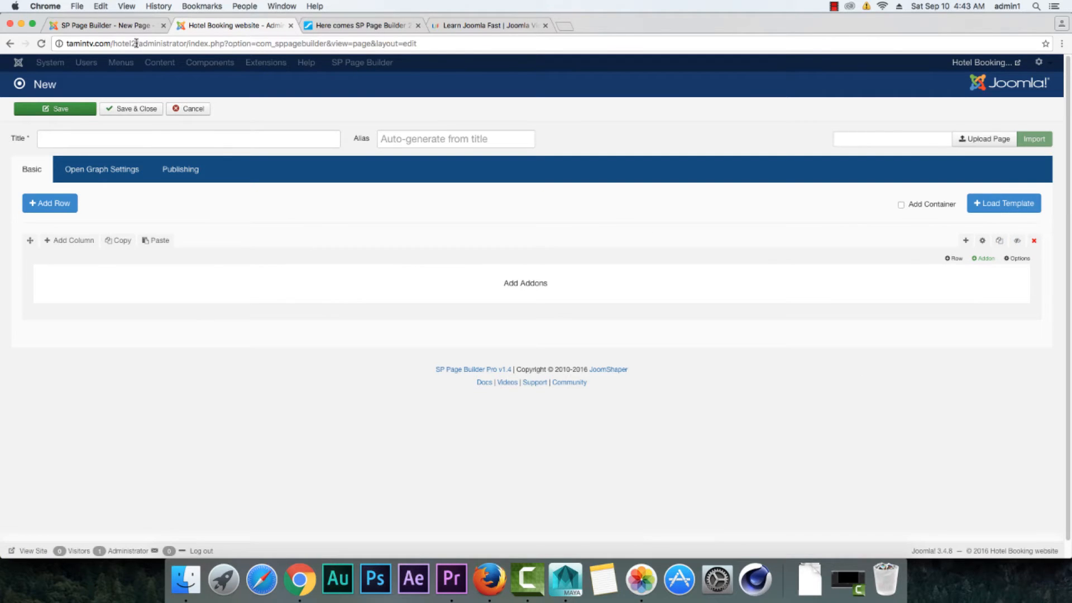
Step: Compare the container setting in both page editors and add a new row to the blank page on the 2.0 test site
left_click(122, 28)
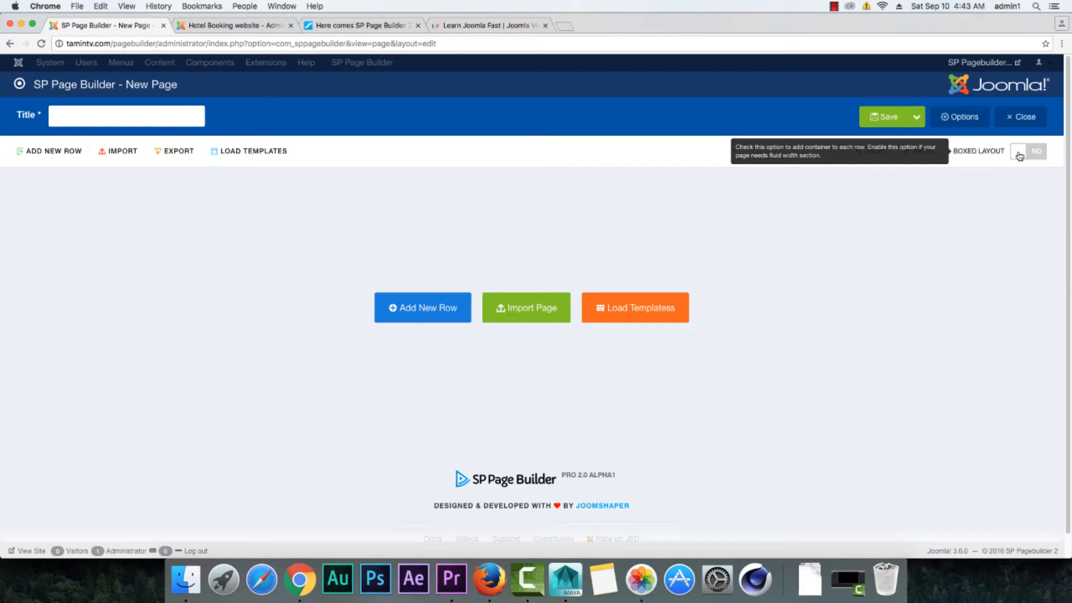
left_click(230, 24)
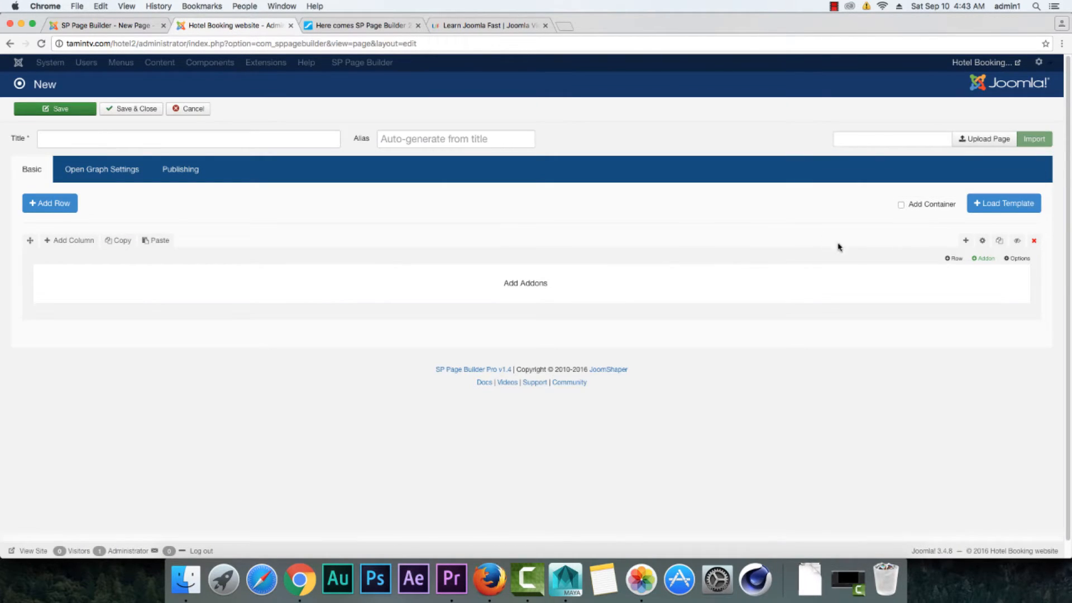
left_click(102, 25)
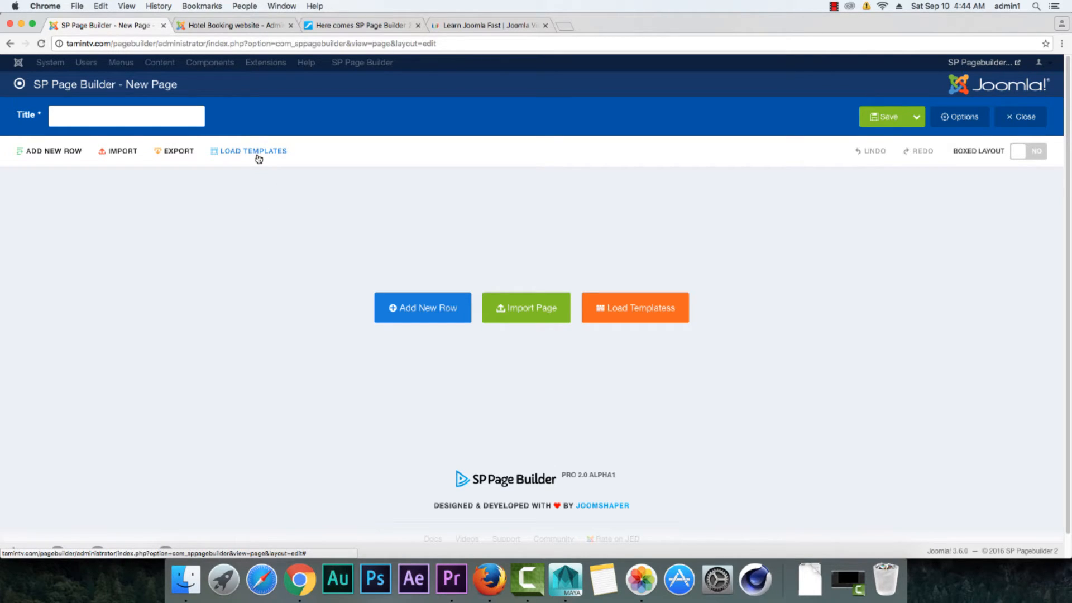
left_click(62, 157)
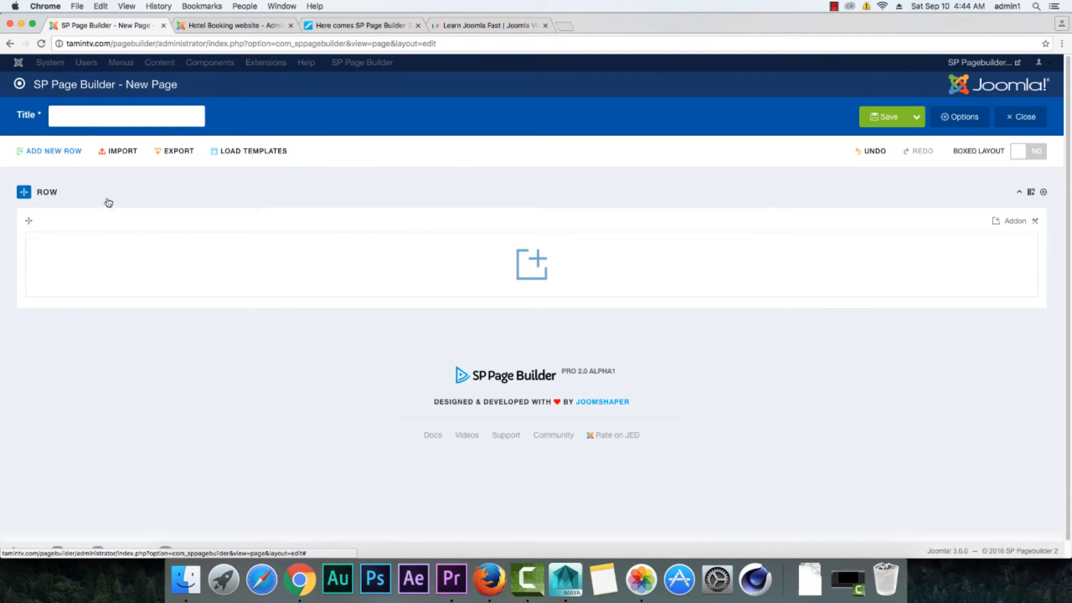
Step: Compare the row controls in both page editors, and browse the General, Slider and Social addon categories on the 2.0 test site
left_click(239, 25)
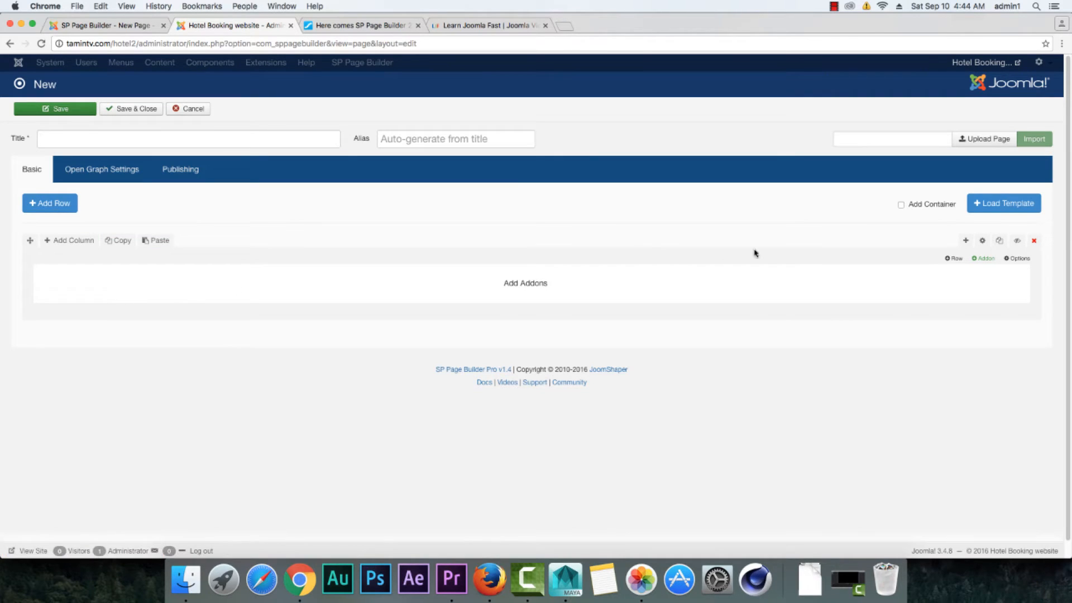
left_click(112, 26)
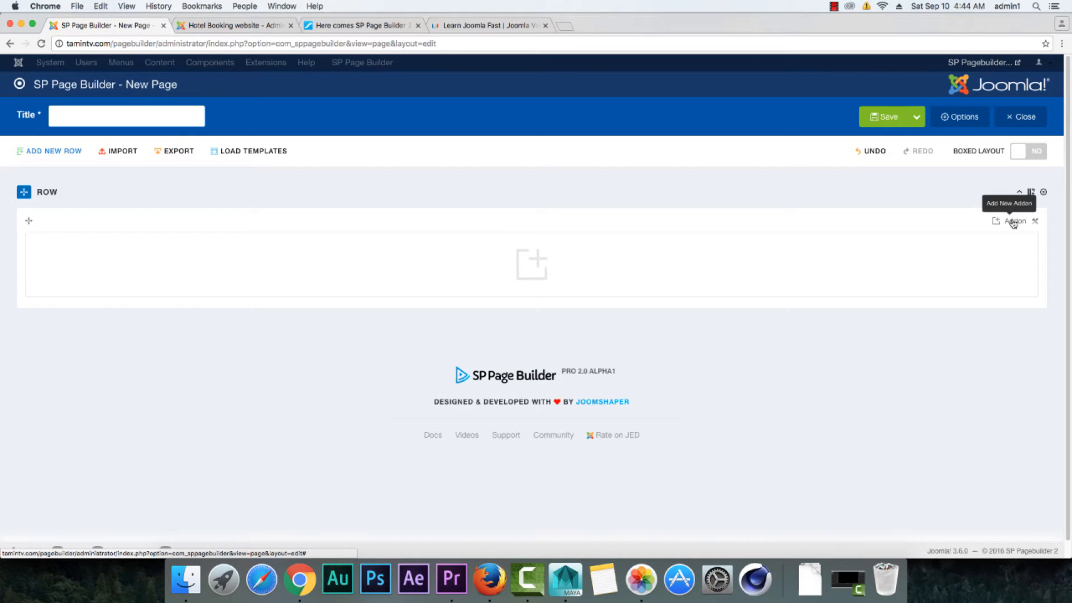
left_click(536, 266)
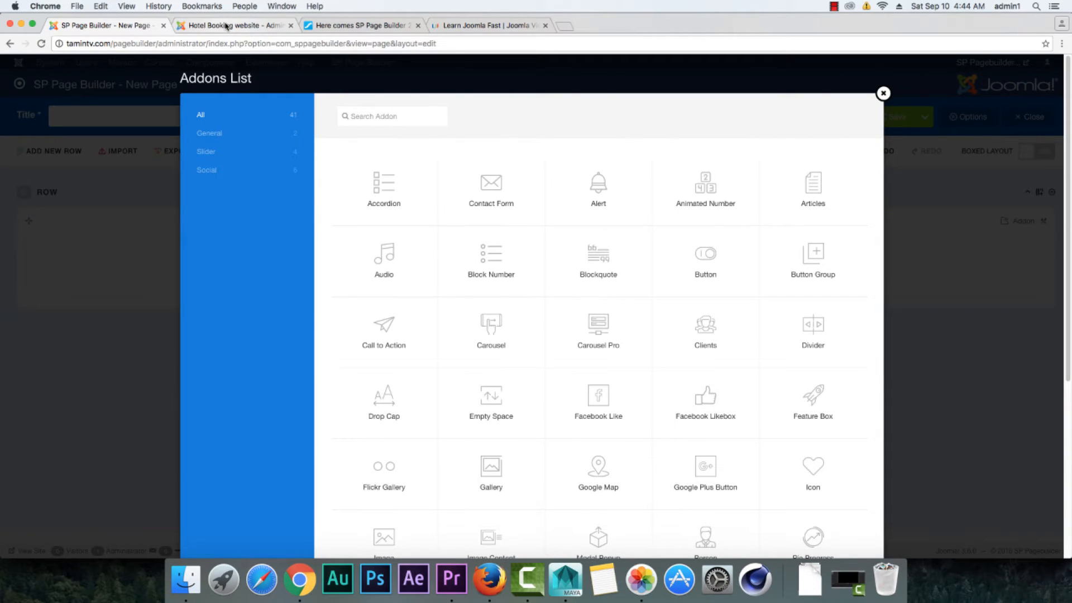
left_click(214, 138)
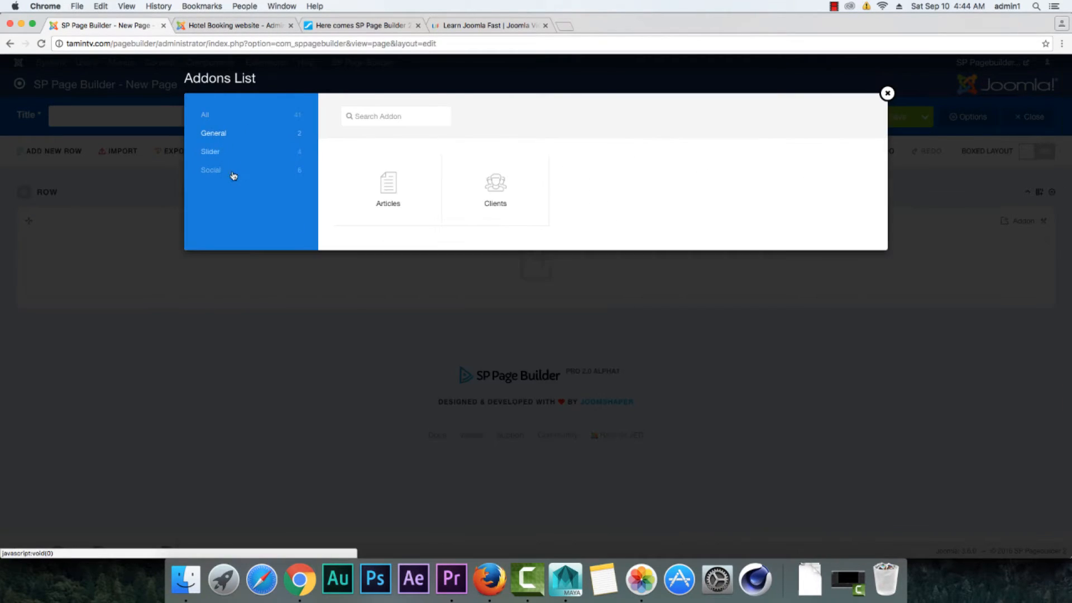
left_click(219, 154)
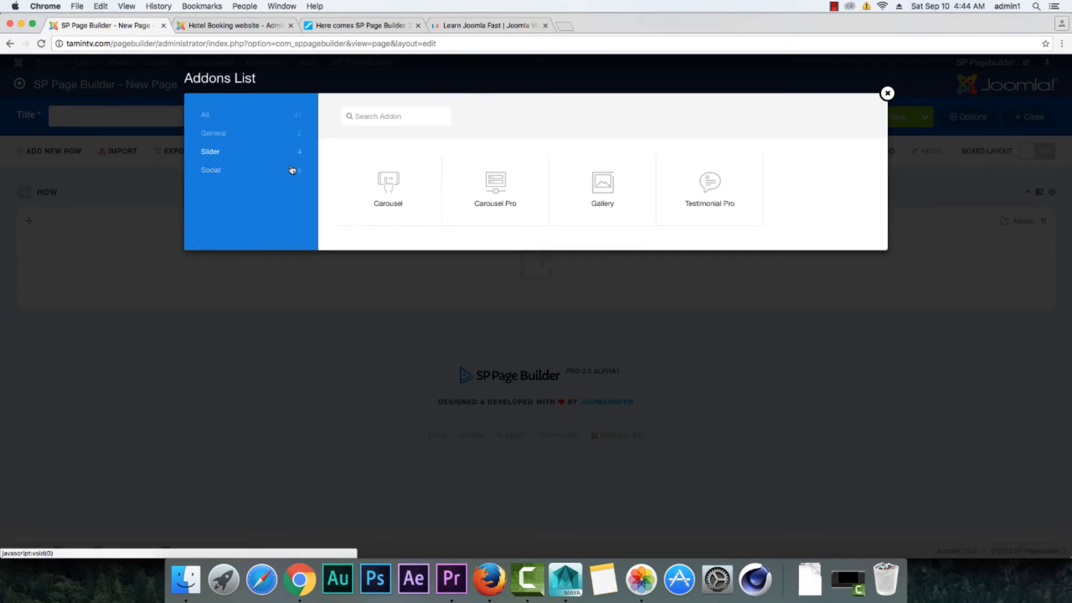
left_click(218, 176)
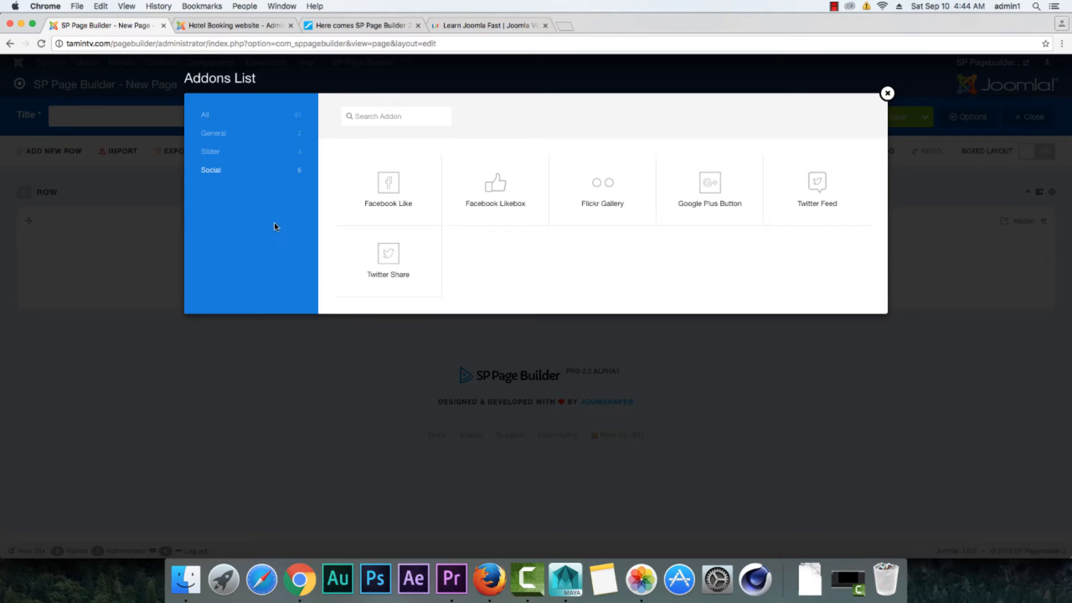
Step: Open the add-ons list on the Hotel Booking site and compare it with the list of all addons on the 2.0 test site
left_click(246, 27)
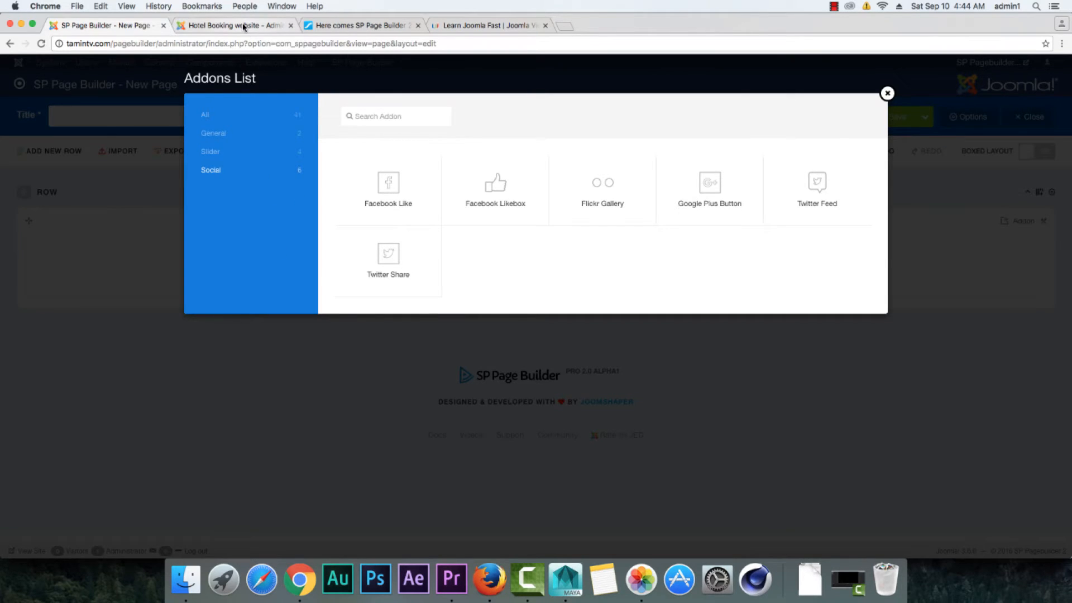
left_click(984, 258)
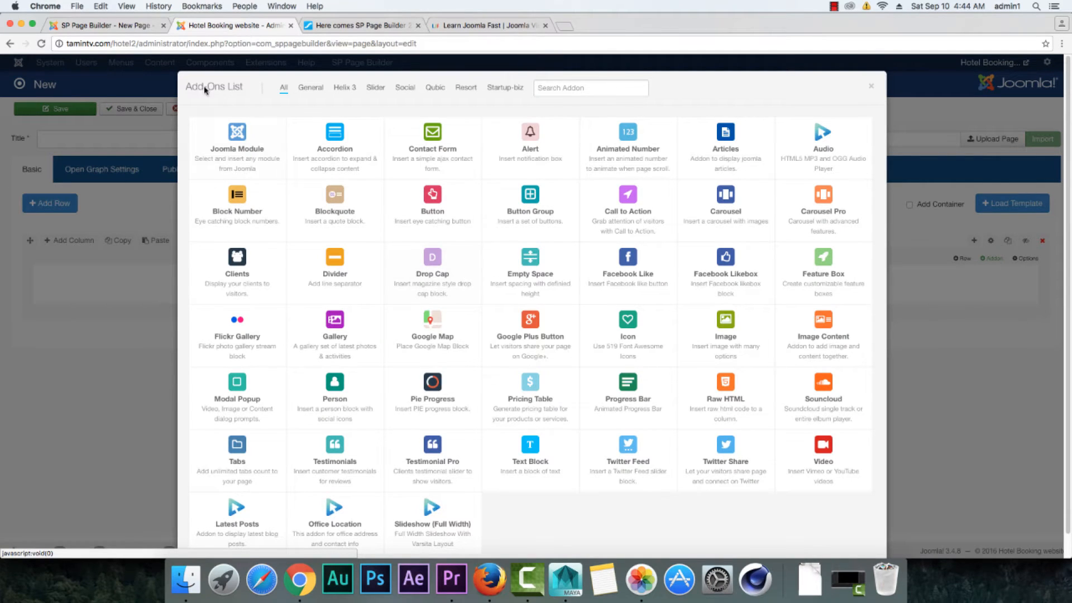
left_click(106, 25)
left_click(226, 118)
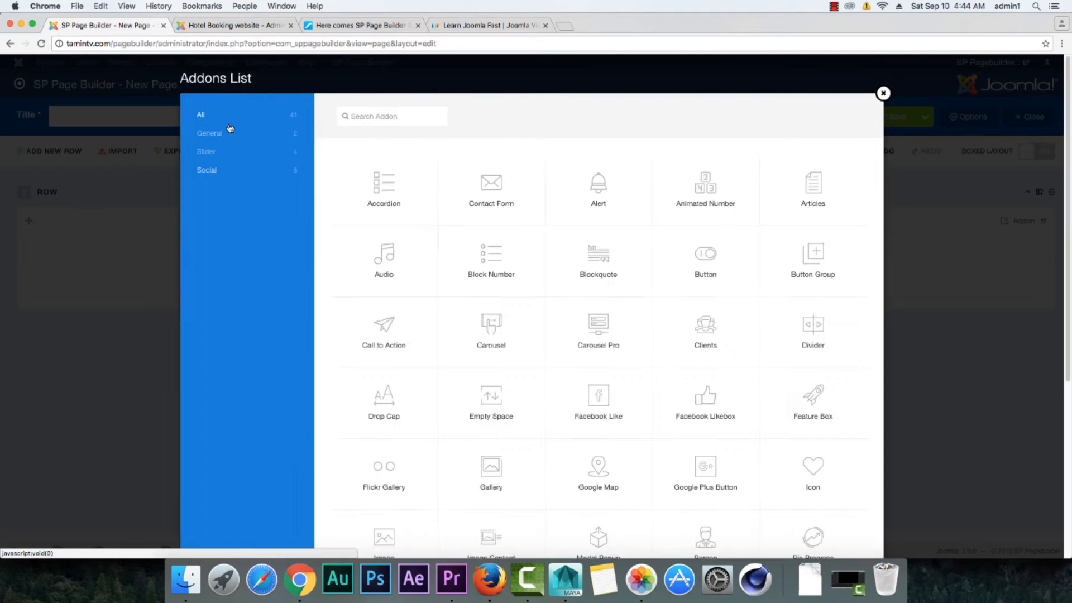
left_click(381, 118)
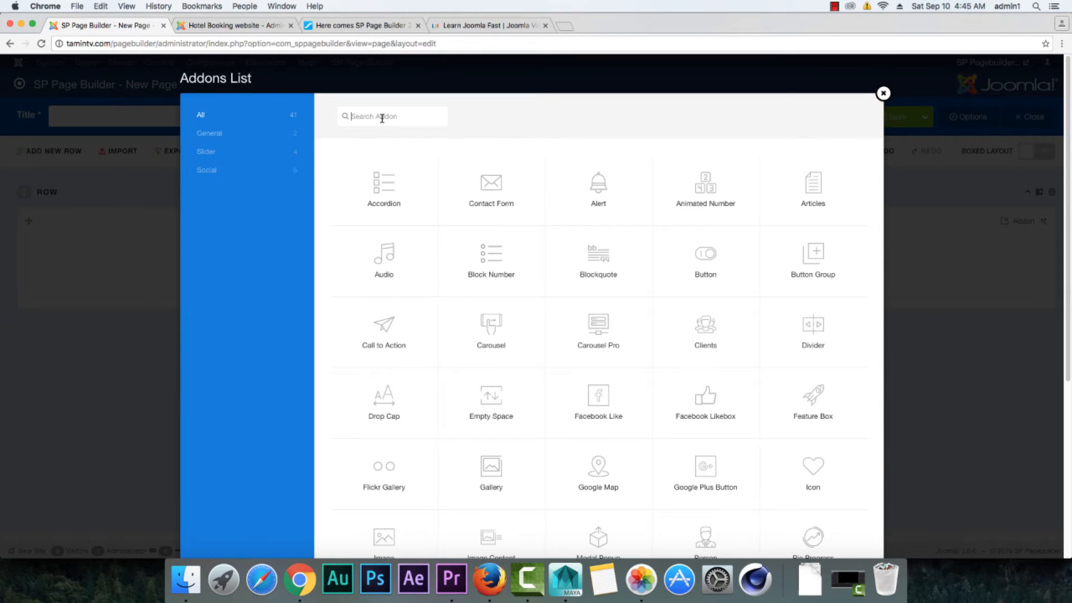
Step: Compare the addon search and the full range of addons in both lists, then close the list on the 2.0 test site
left_click(233, 25)
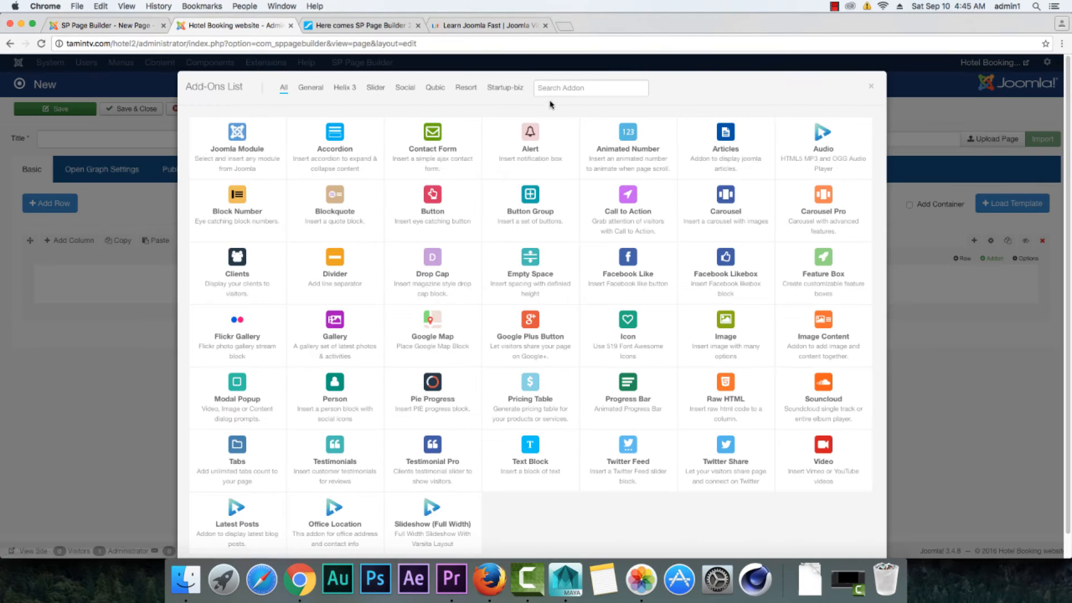
scroll(527, 284, "down", 1)
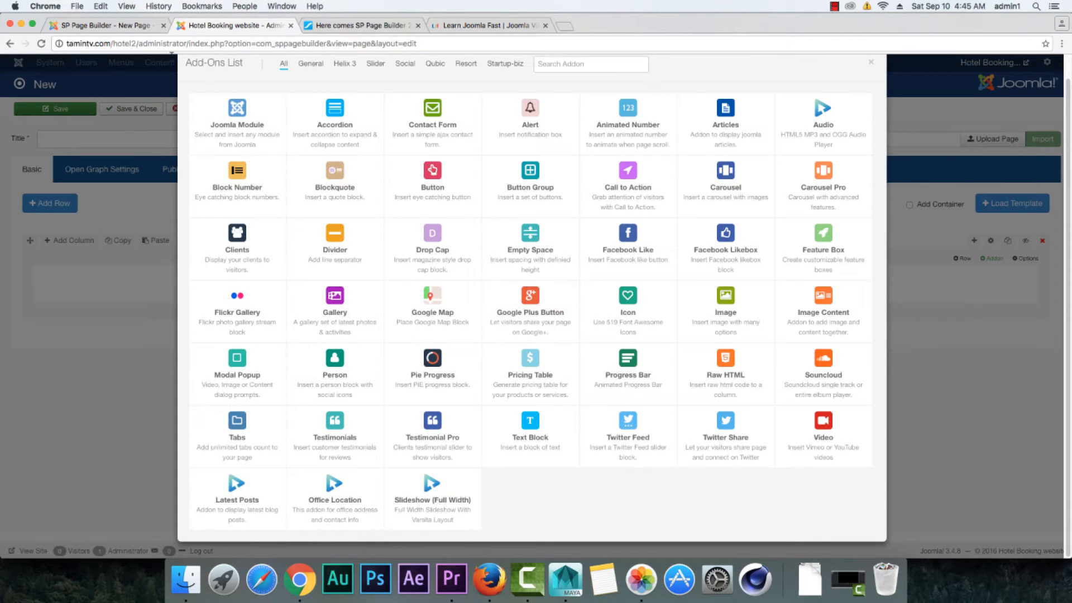
left_click(139, 32)
scroll(548, 316, "down", 5)
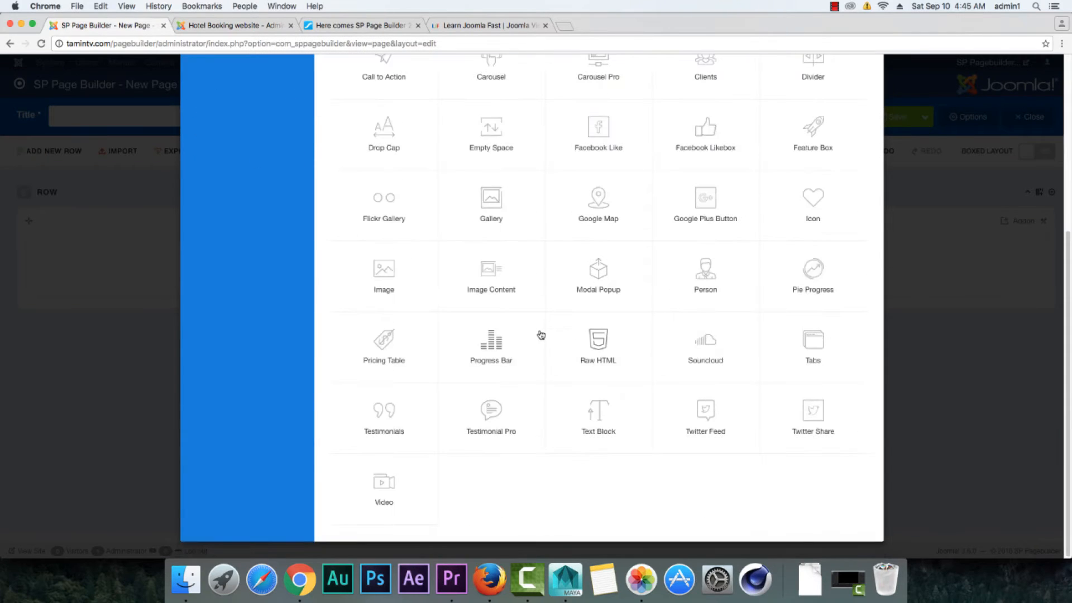
scroll(541, 335, "up", 5)
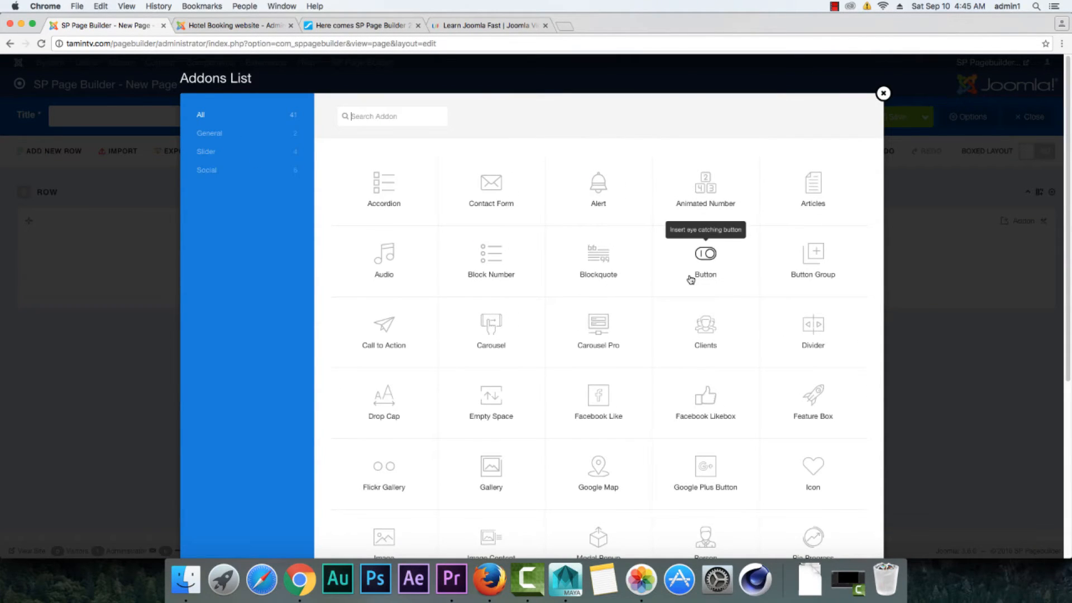
left_click(884, 93)
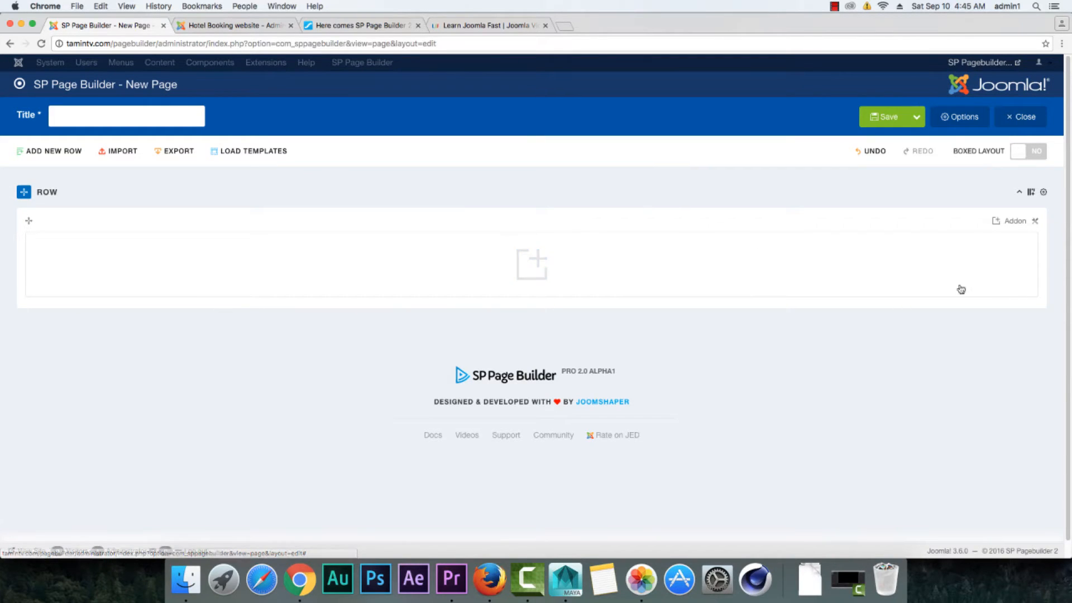
Step: Open the Accordion addon's settings on both the 2.0 test site and the Hotel Booking site
left_click(535, 264)
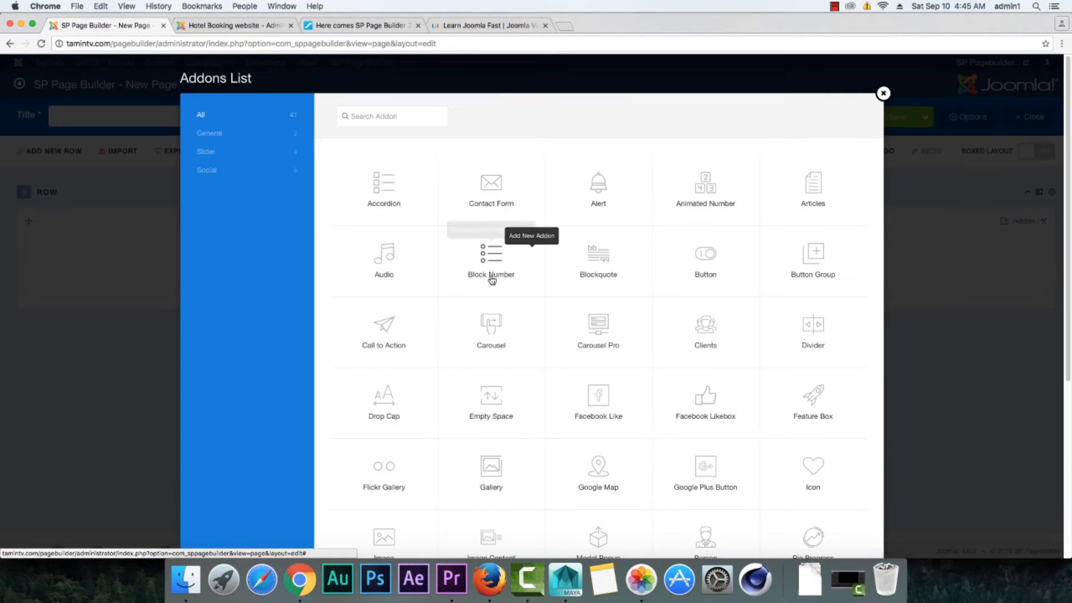
left_click(392, 192)
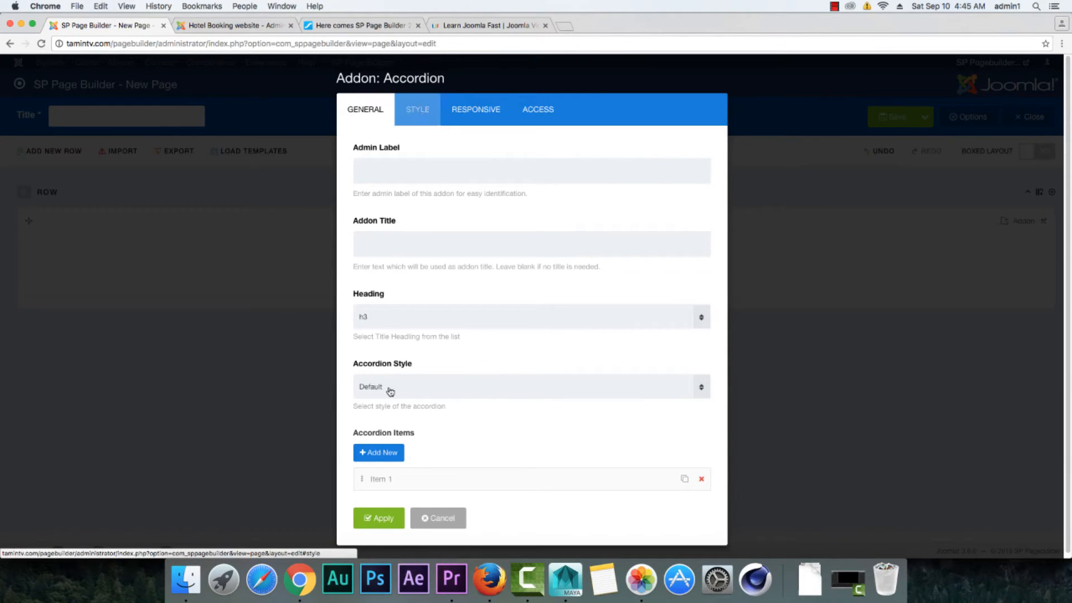
left_click(242, 29)
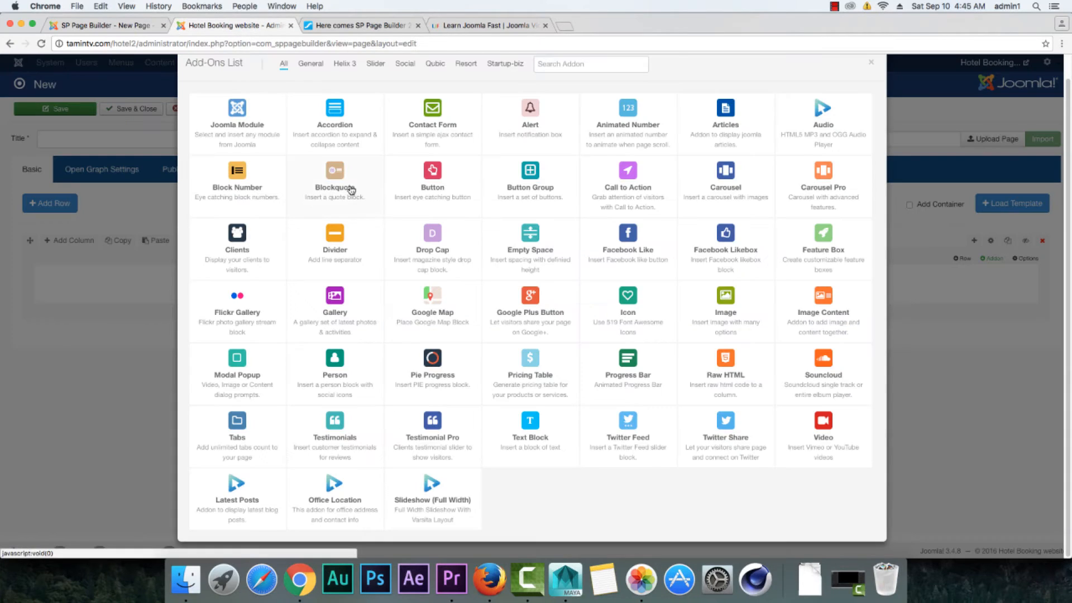
left_click(334, 118)
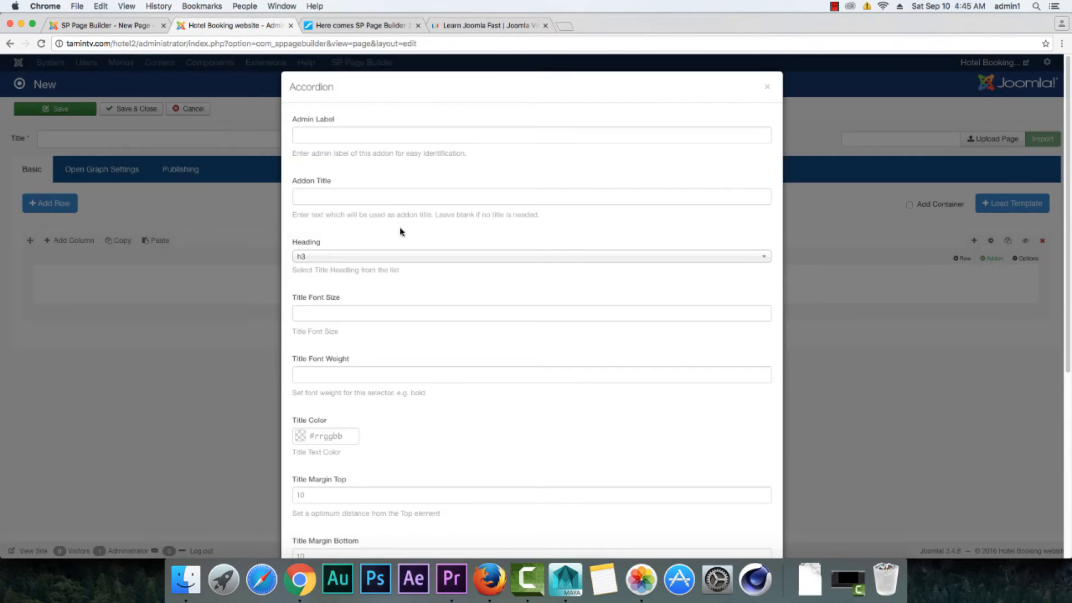
Step: Review the Hotel Booking site's Accordion settings from the admin label down to the accordion items
scroll(402, 290, "down", 5)
scroll(402, 296, "down", 3)
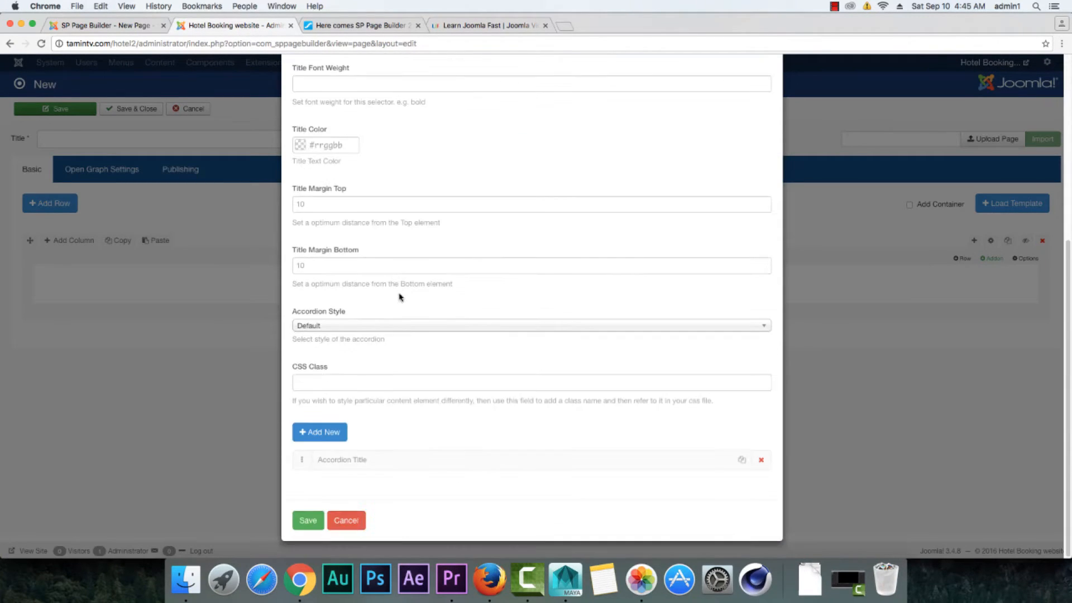
scroll(399, 296, "up", 8)
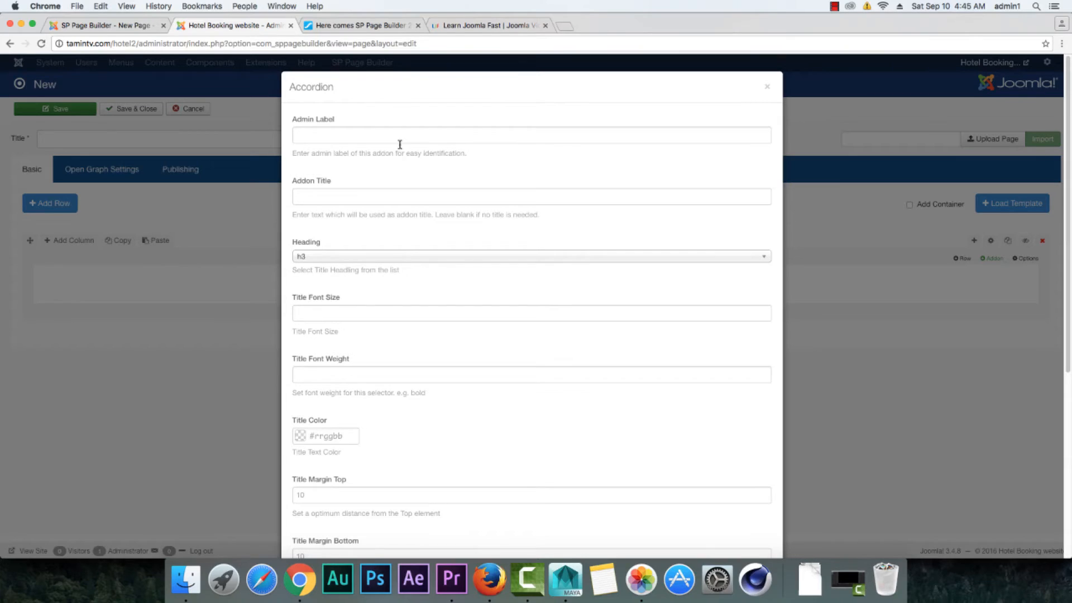
left_click(344, 136)
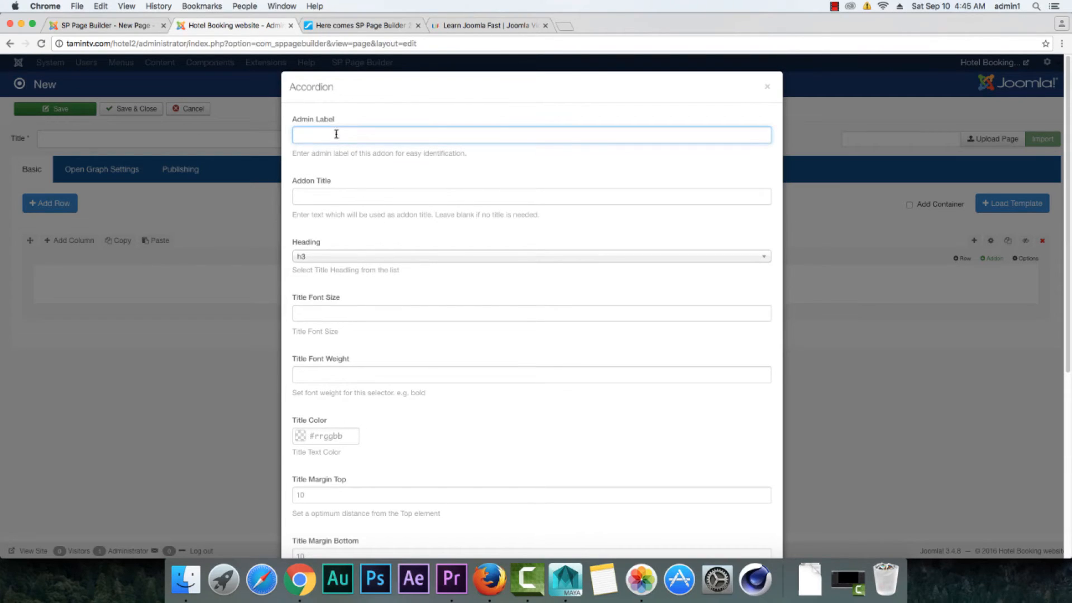
scroll(354, 311, "down", 5)
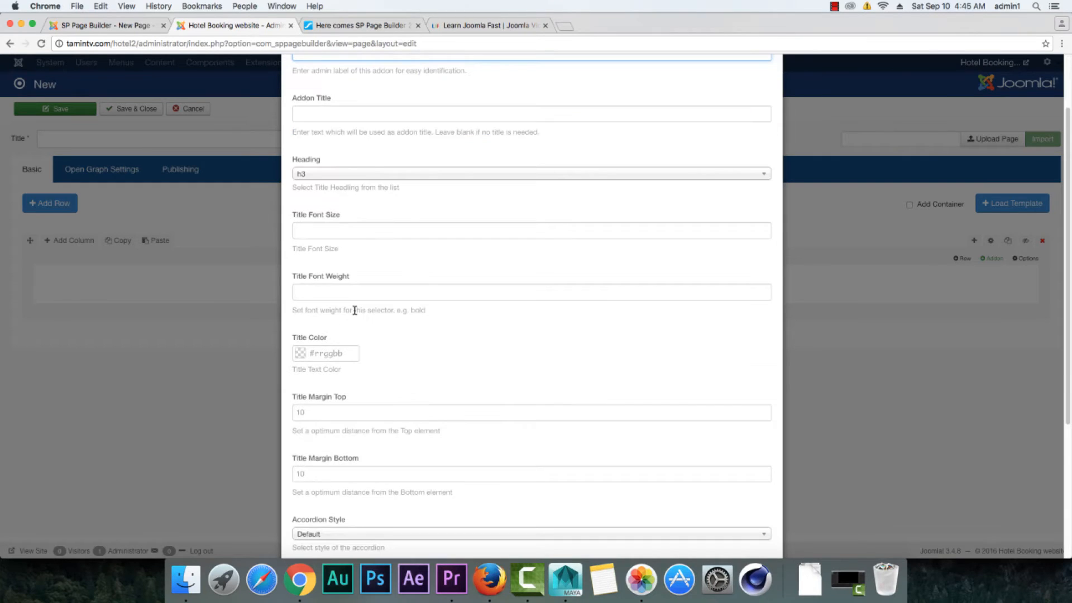
scroll(368, 290, "down", 2)
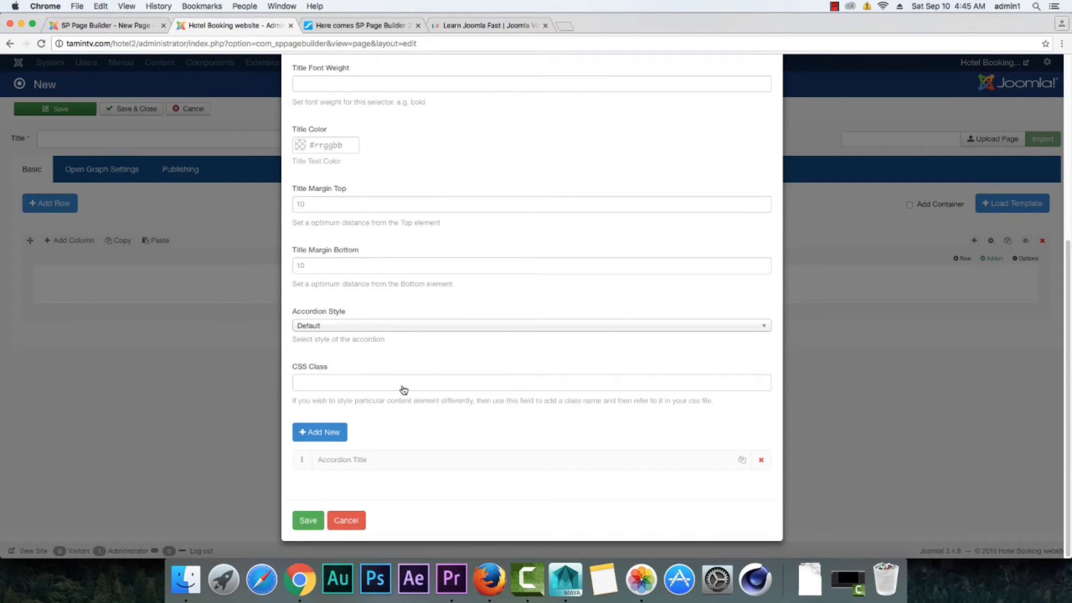
scroll(380, 285, "up", 5)
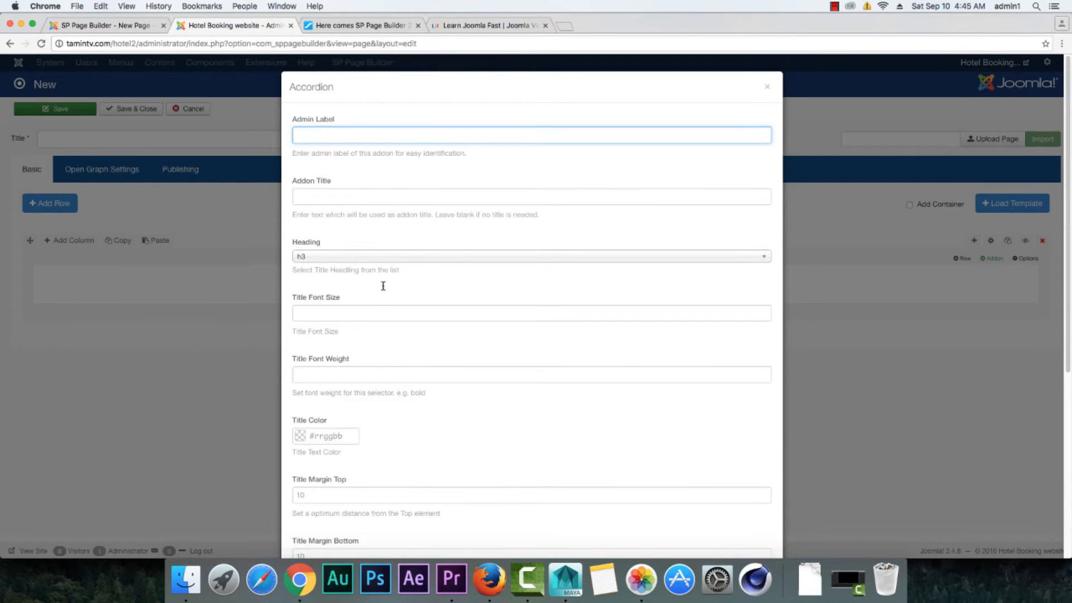
Step: Examine the General and Style settings of the Accordion addon on the 2.0 test site, including its background, border, margin and animation options
left_click(126, 27)
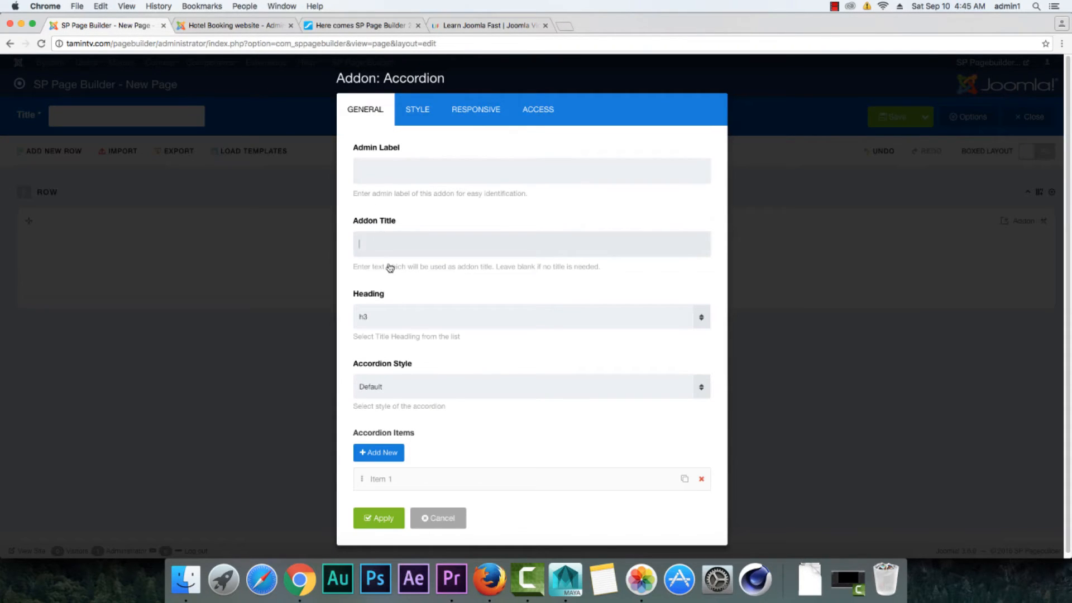
left_click(430, 121)
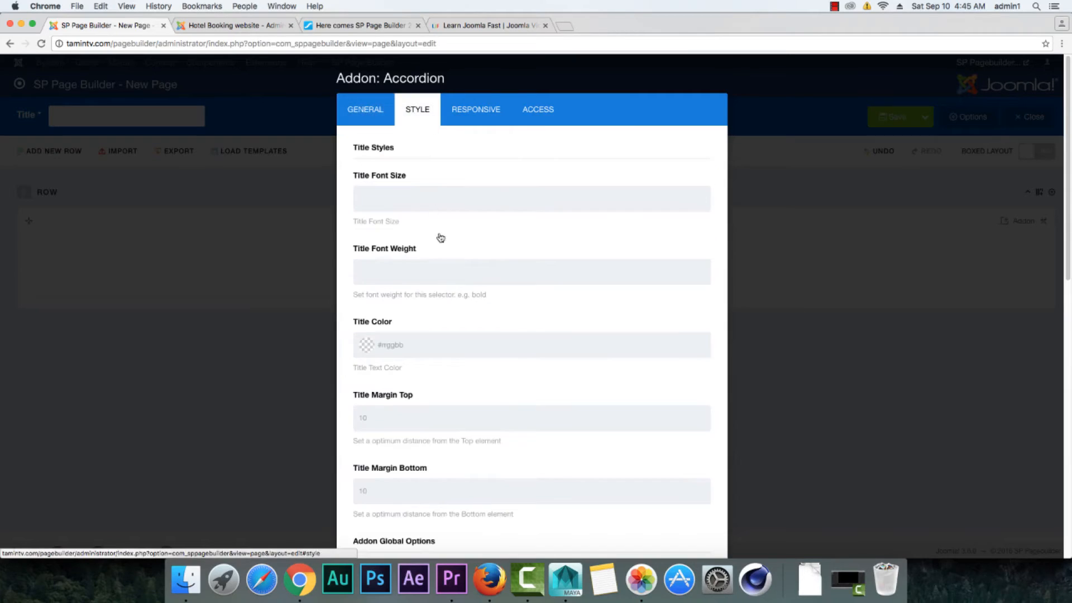
scroll(438, 237, "down", 10)
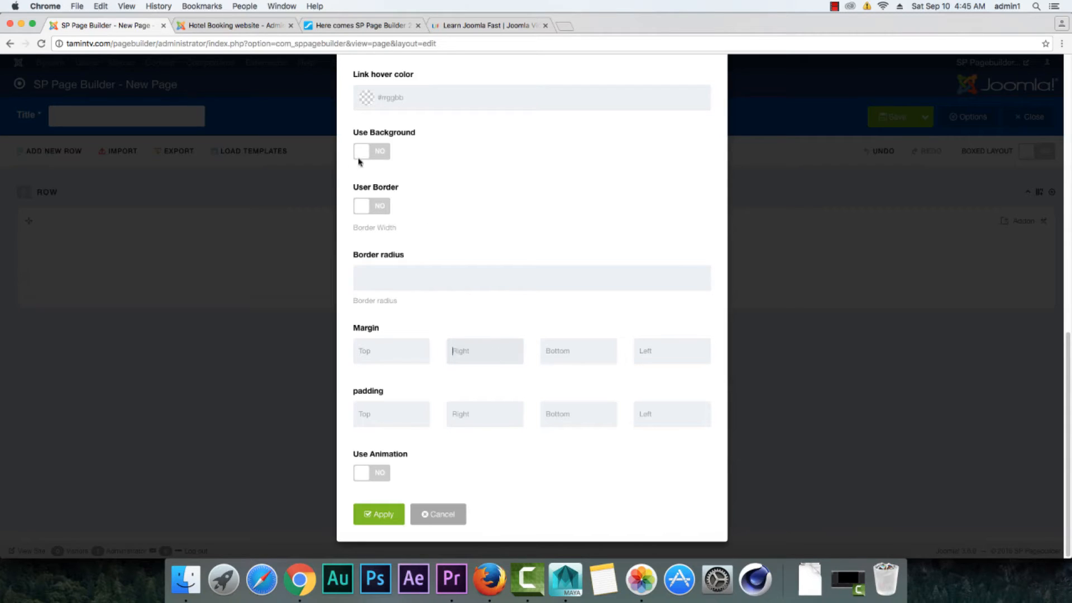
Step: Expand the accordion item on the Hotel Booking site and inspect its title, icon and content settings
left_click(229, 25)
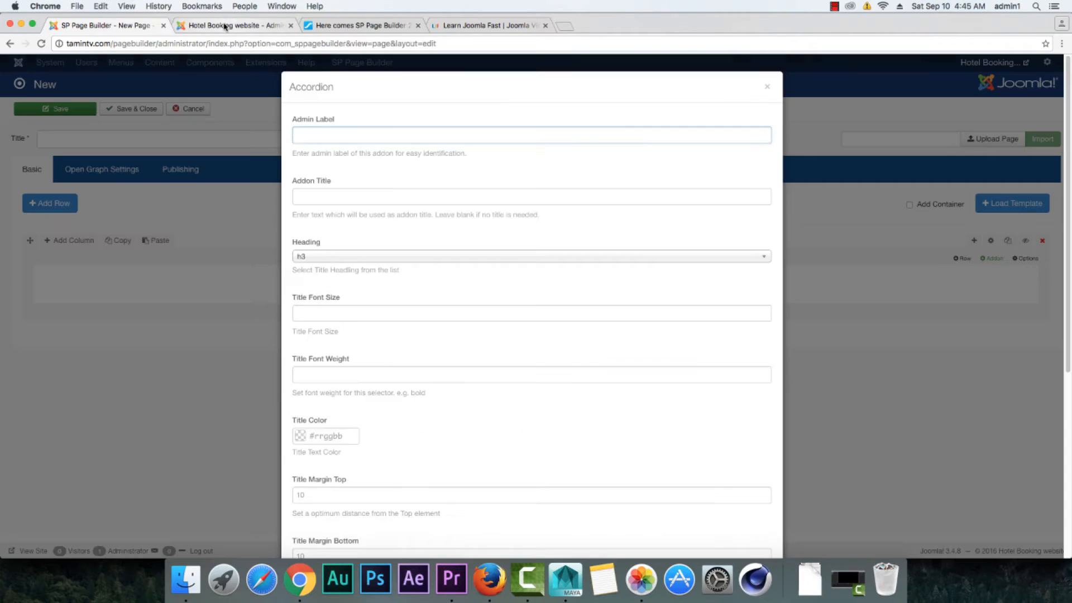
scroll(430, 354, "down", 10)
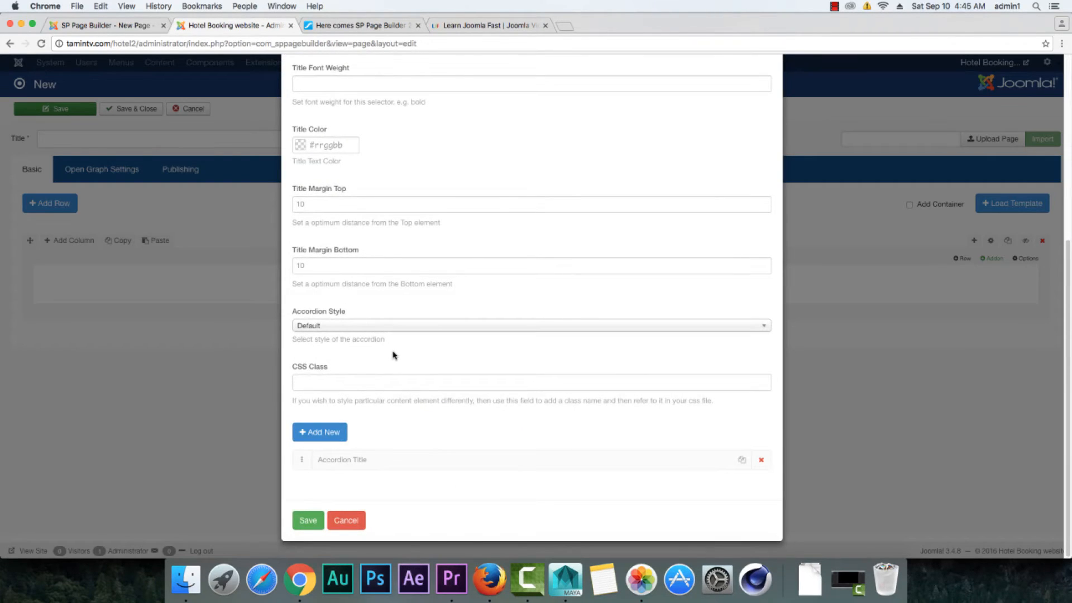
left_click(413, 464)
scroll(484, 452, "down", 5)
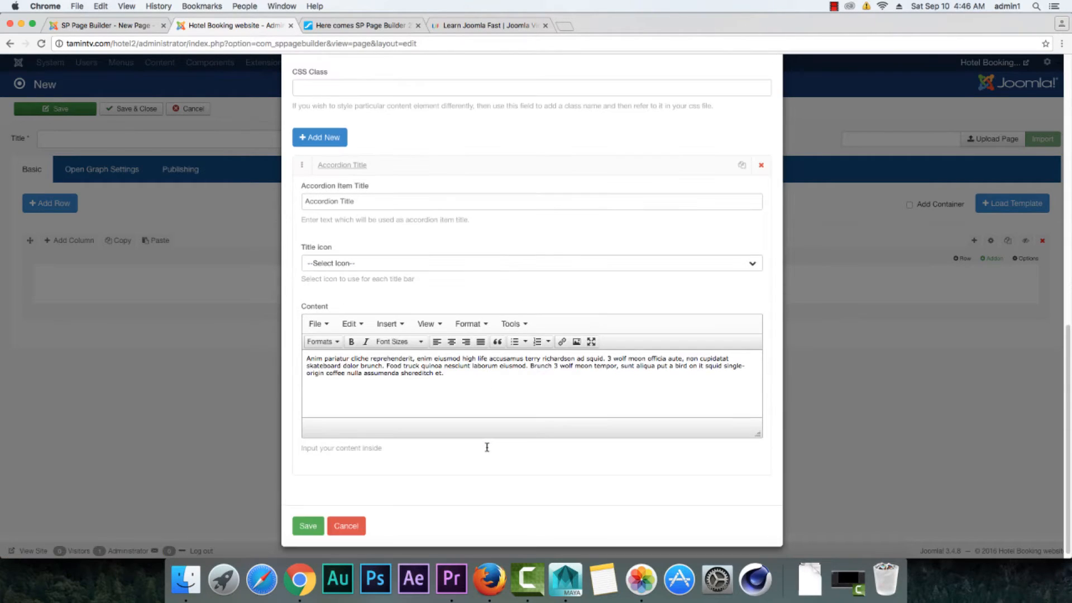
scroll(485, 446, "up", 8)
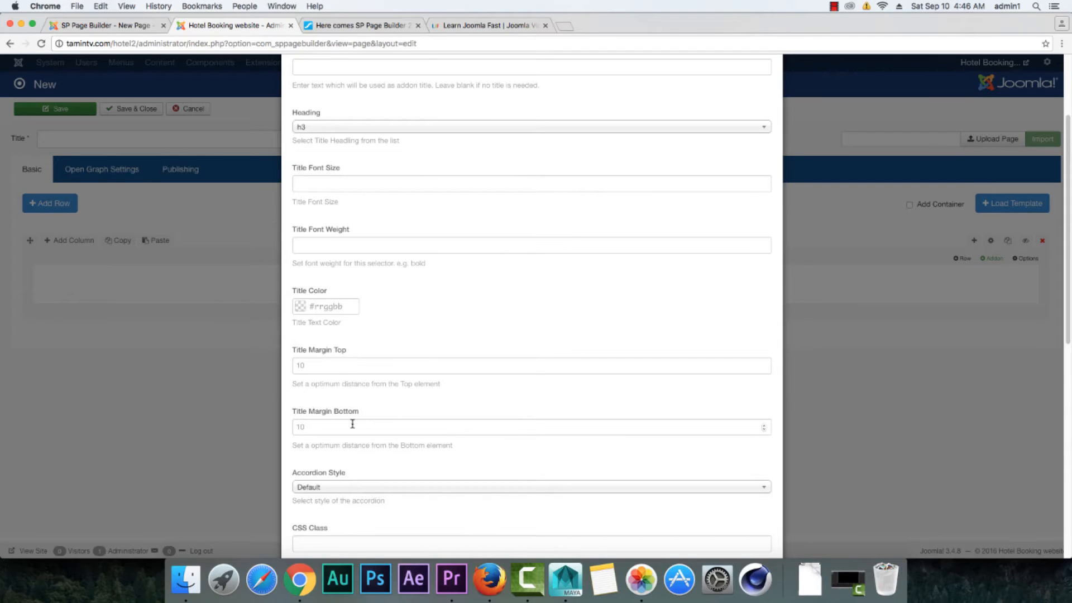
Step: Compare the margin settings of both Accordion addons and set Title Margin Top to 4 on the Hotel Booking site
left_click(121, 29)
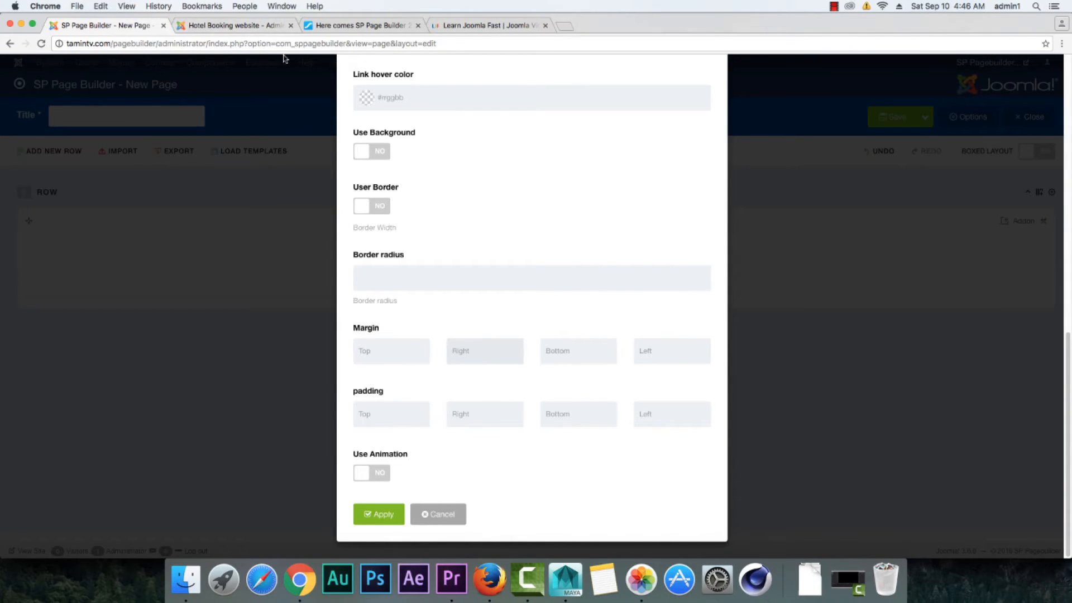
left_click(229, 28)
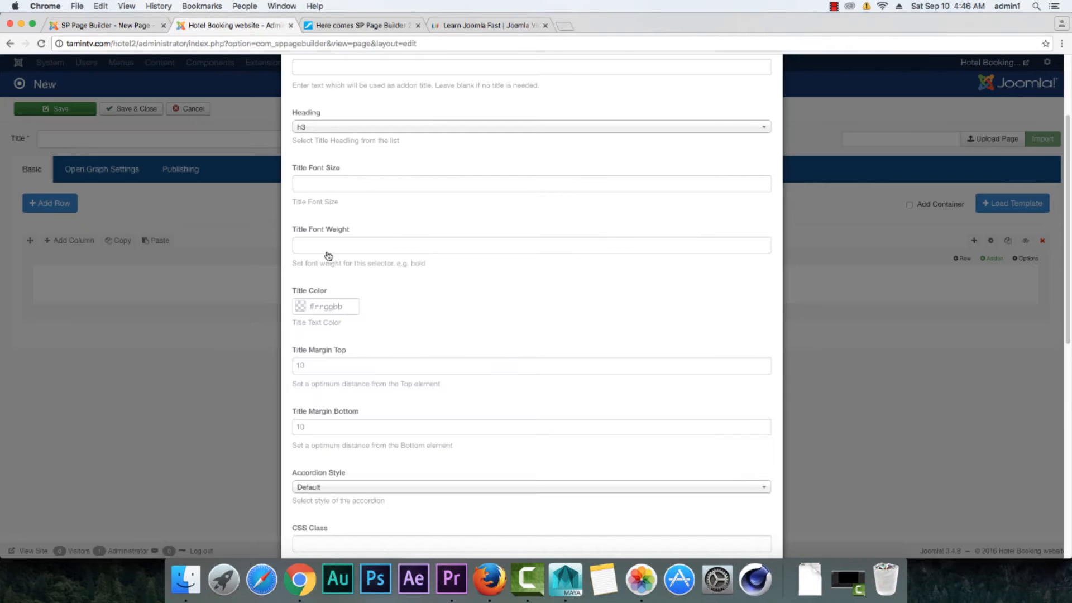
left_click(294, 364)
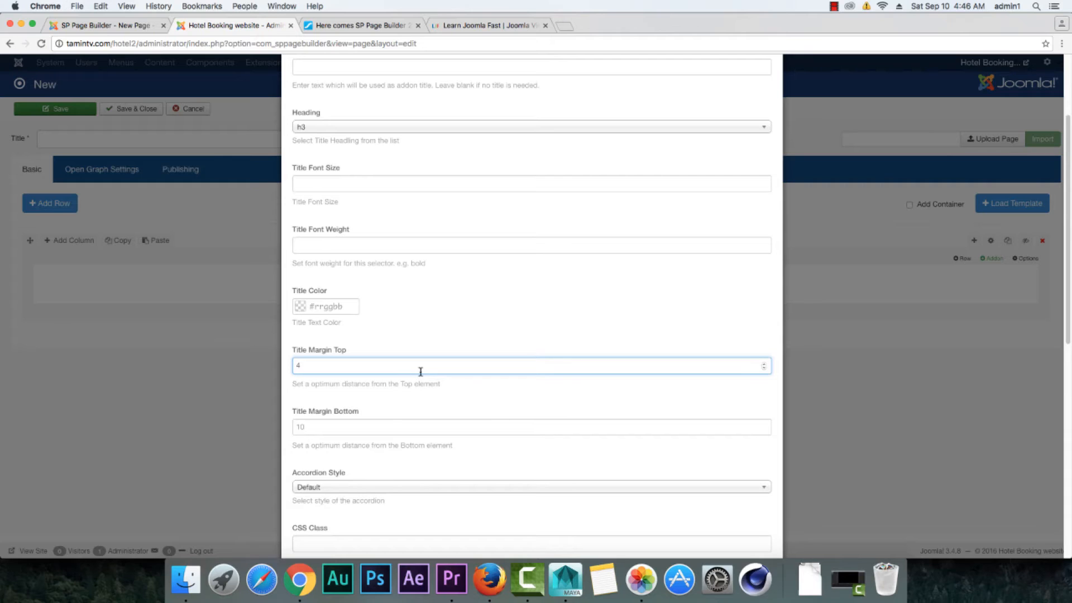
Step: Review the title, color, background, border and margin style settings of the Accordion addon on the 2.0 test site
left_click(84, 25)
scroll(509, 391, "up", 3)
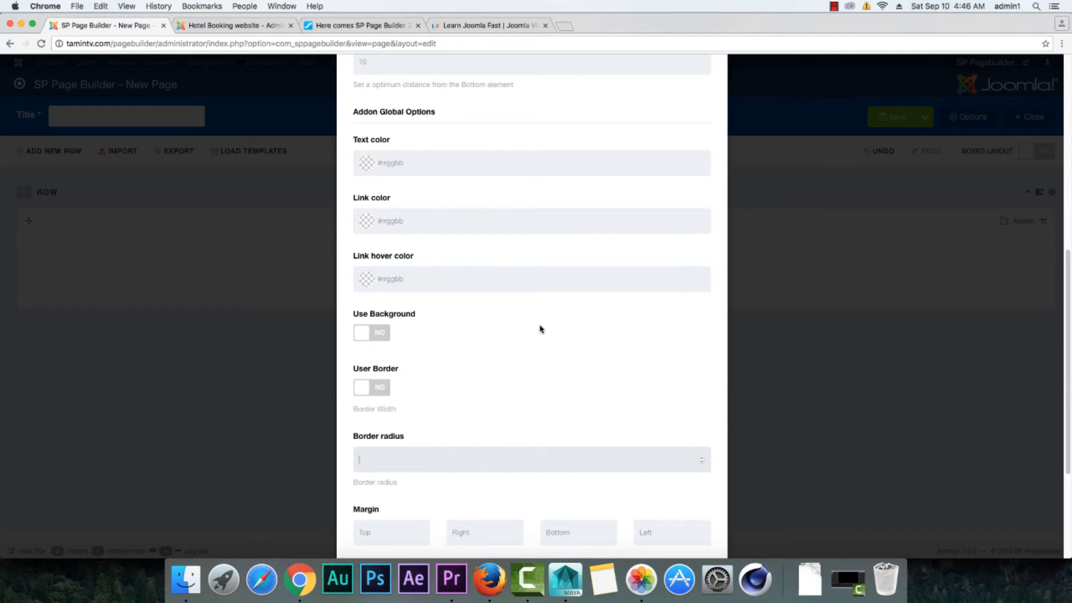
scroll(540, 329, "up", 2)
scroll(536, 327, "down", 2)
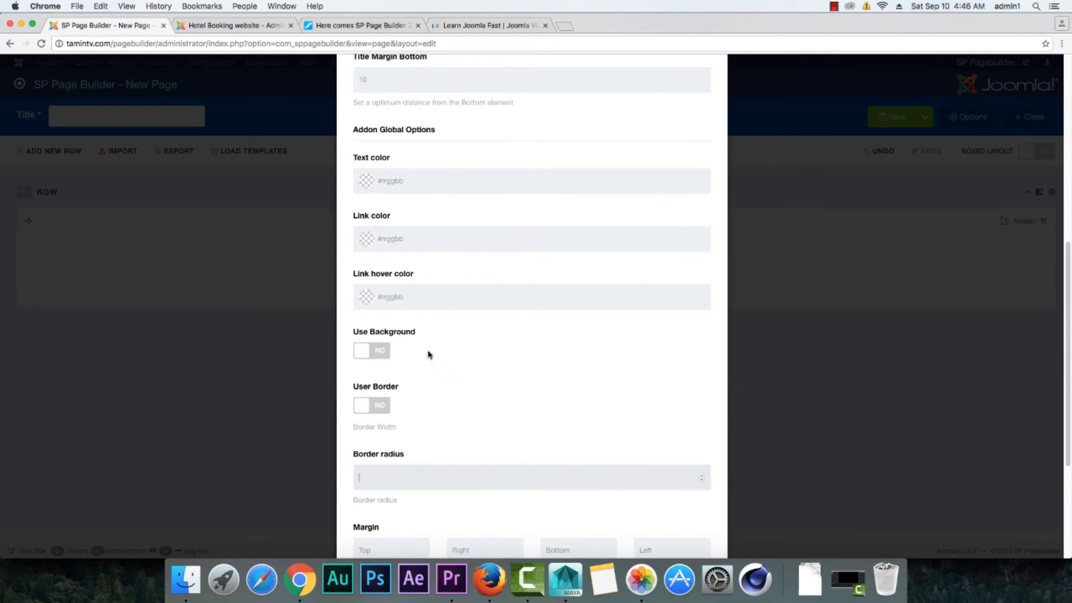
scroll(430, 354, "up", 7)
scroll(421, 395, "down", 3)
scroll(421, 335, "up", 1)
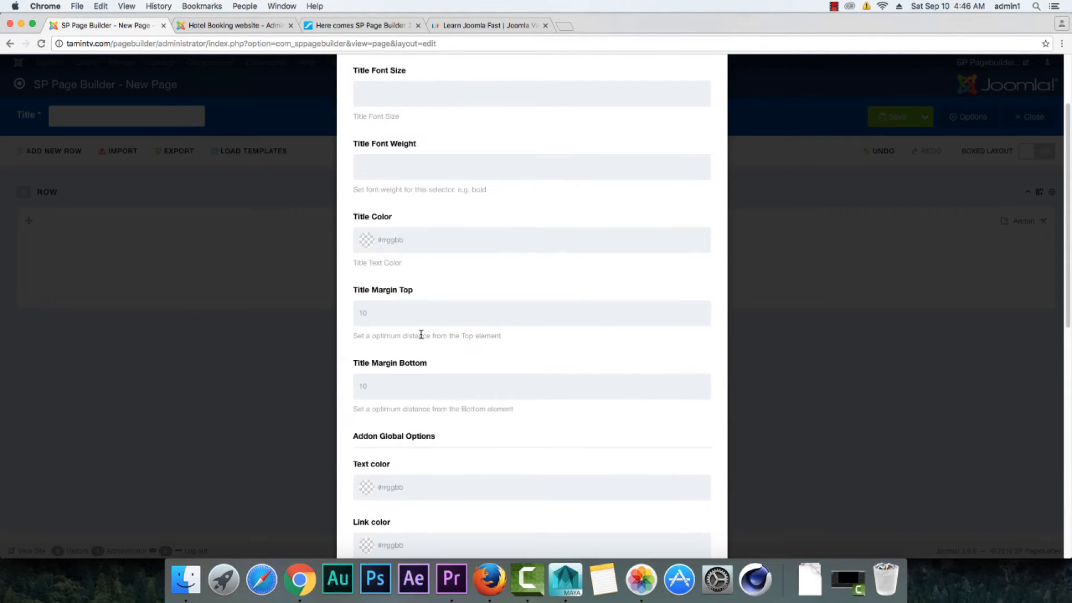
scroll(421, 334, "down", 4)
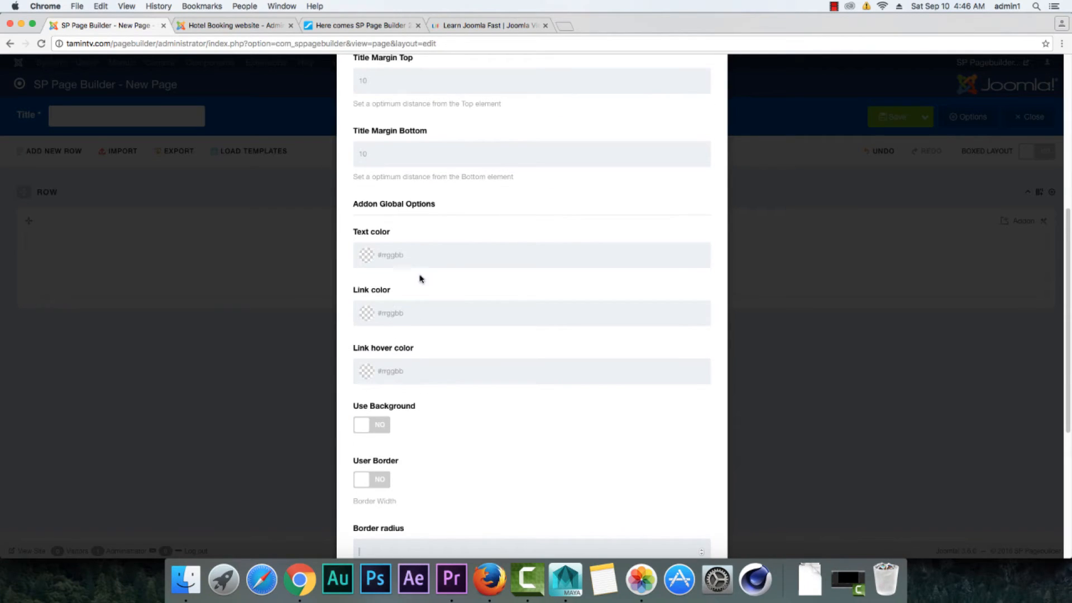
scroll(419, 278, "up", 6)
Step: Compare the Responsive visibility settings of the 2.0 Accordion with the options offered by the Hotel Booking site's Accordion
left_click(471, 110)
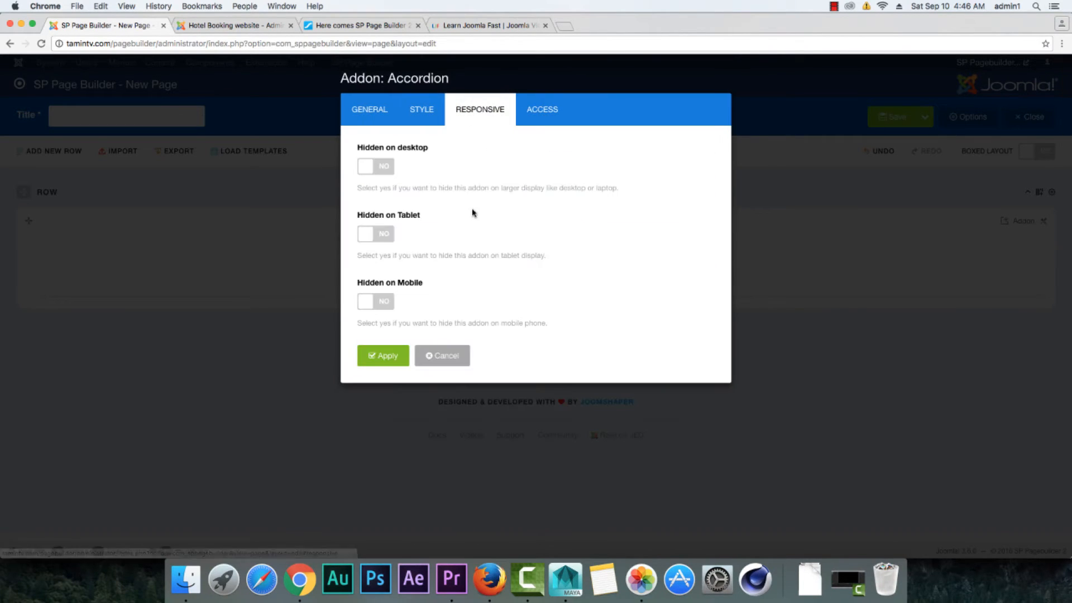
left_click(229, 25)
scroll(457, 249, "up", 3)
scroll(459, 257, "down", 4)
scroll(459, 257, "down", 5)
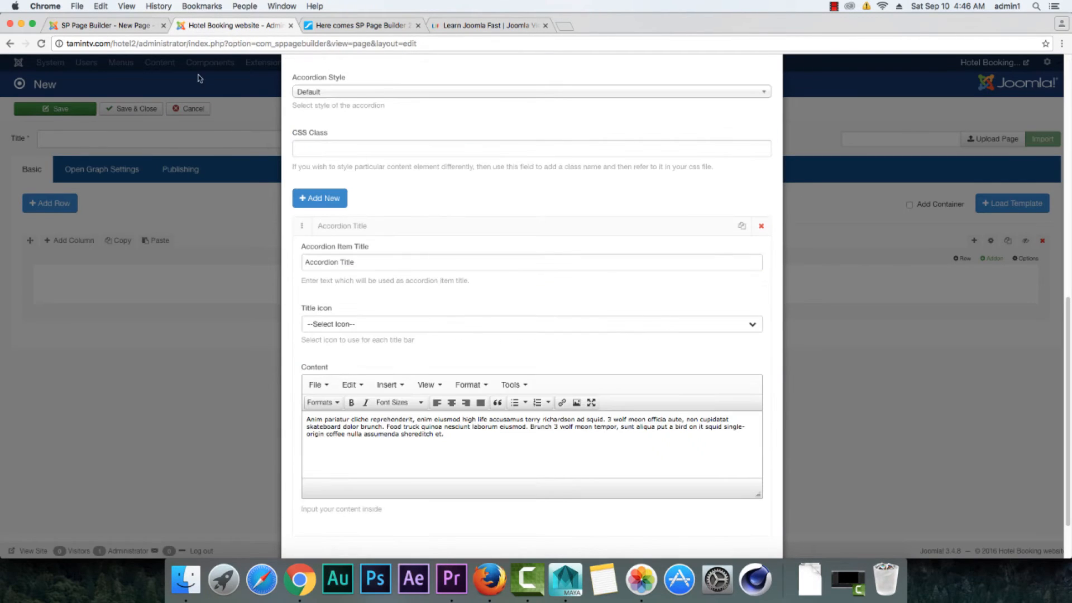
left_click(128, 28)
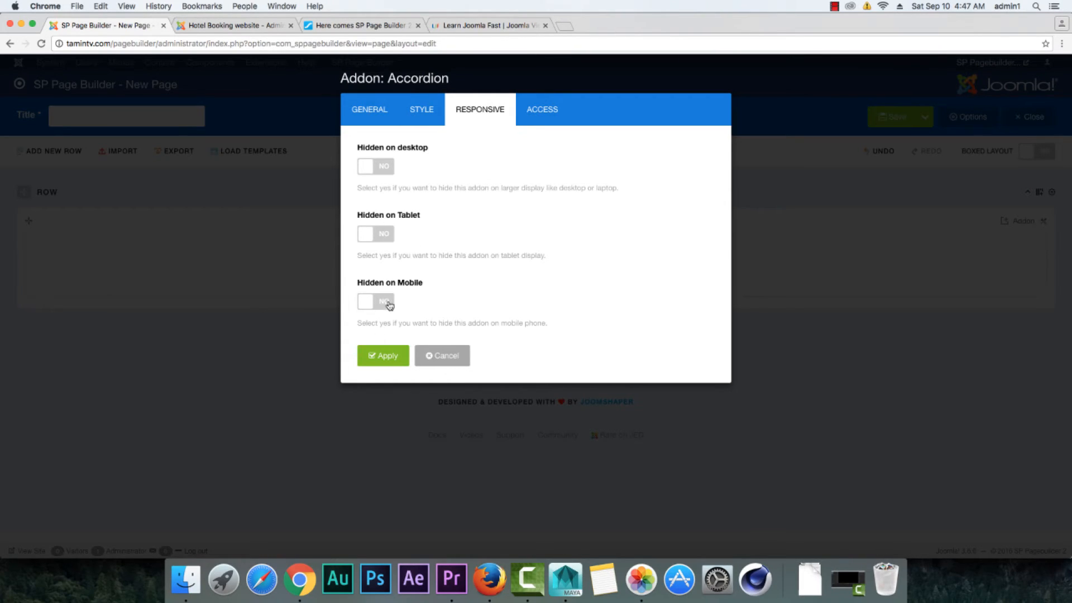
Step: Turn on hiding for desktop, tablet and mobile in the 2.0 Accordion, and switch all three back off
left_click(385, 167)
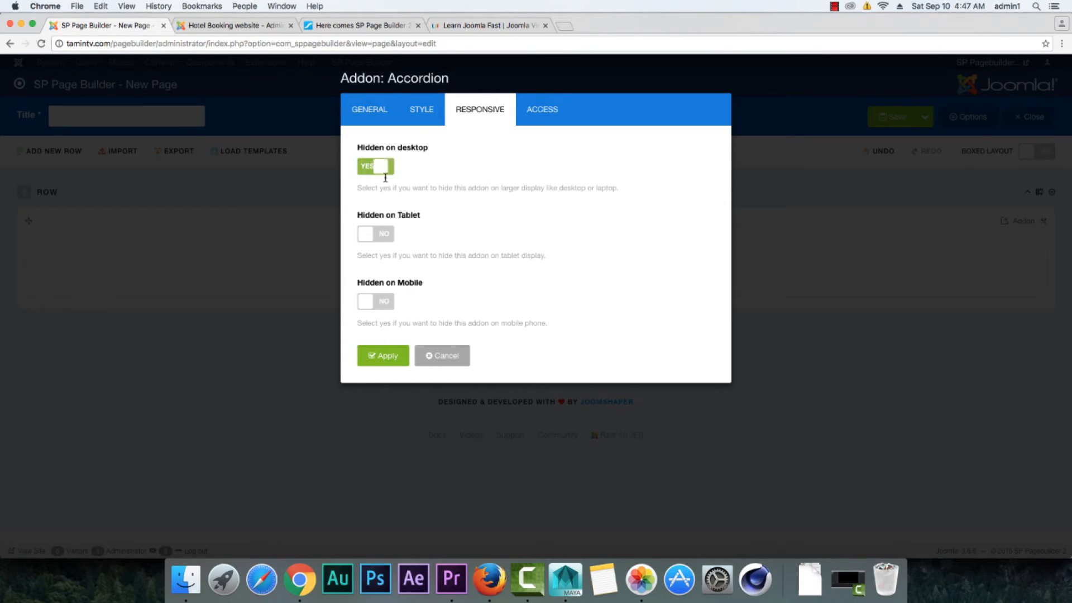
left_click(385, 235)
left_click(383, 300)
left_click(377, 302)
left_click(378, 235)
left_click(379, 167)
Step: Check the access levels available for the 2.0 Accordion and apply the addon without restricting access
left_click(530, 110)
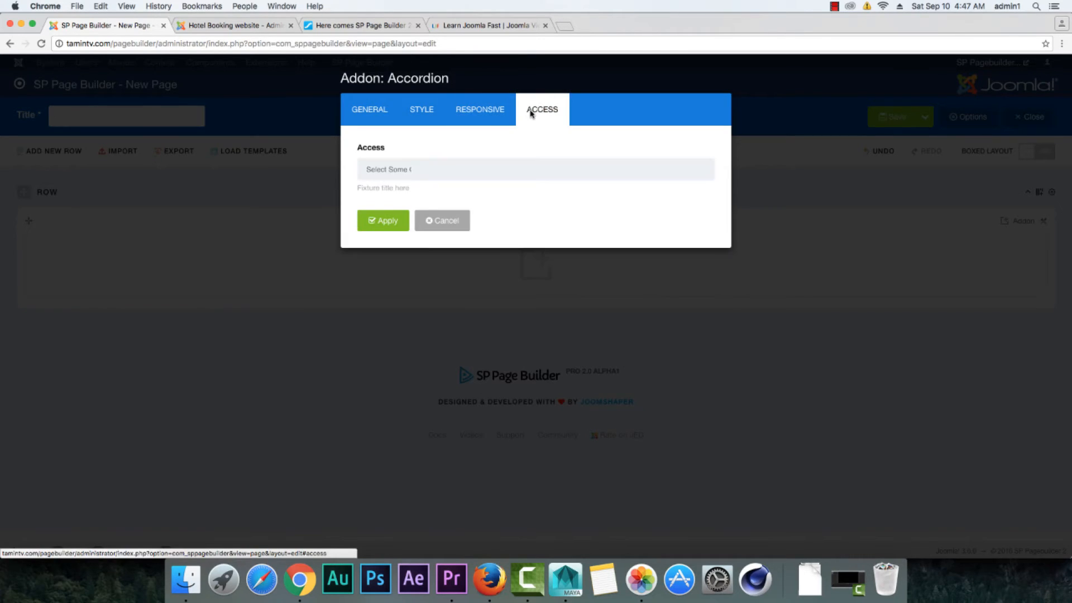
left_click(452, 173)
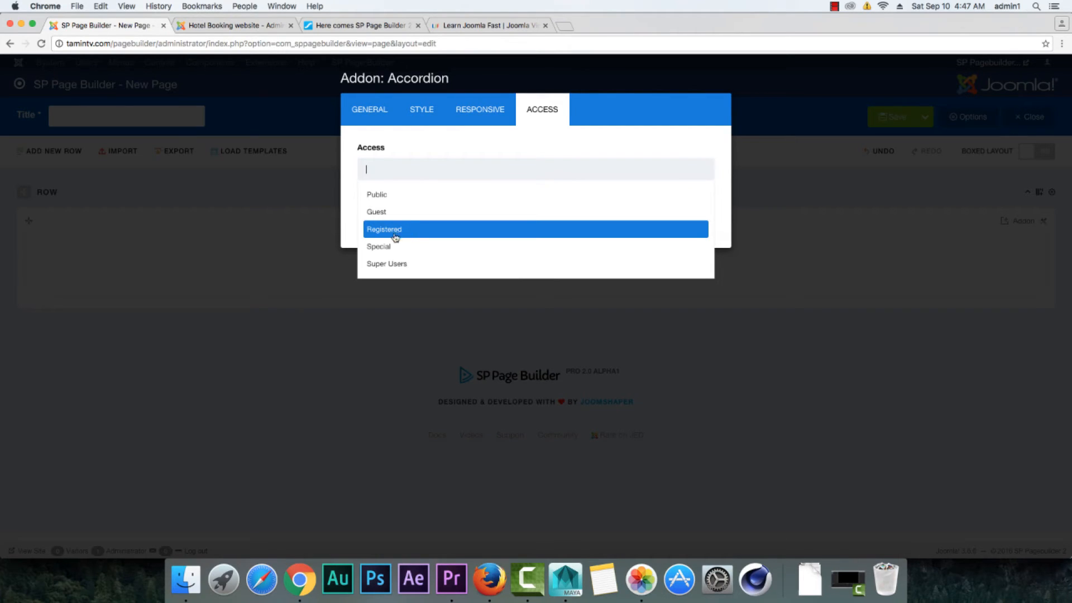
left_click(466, 138)
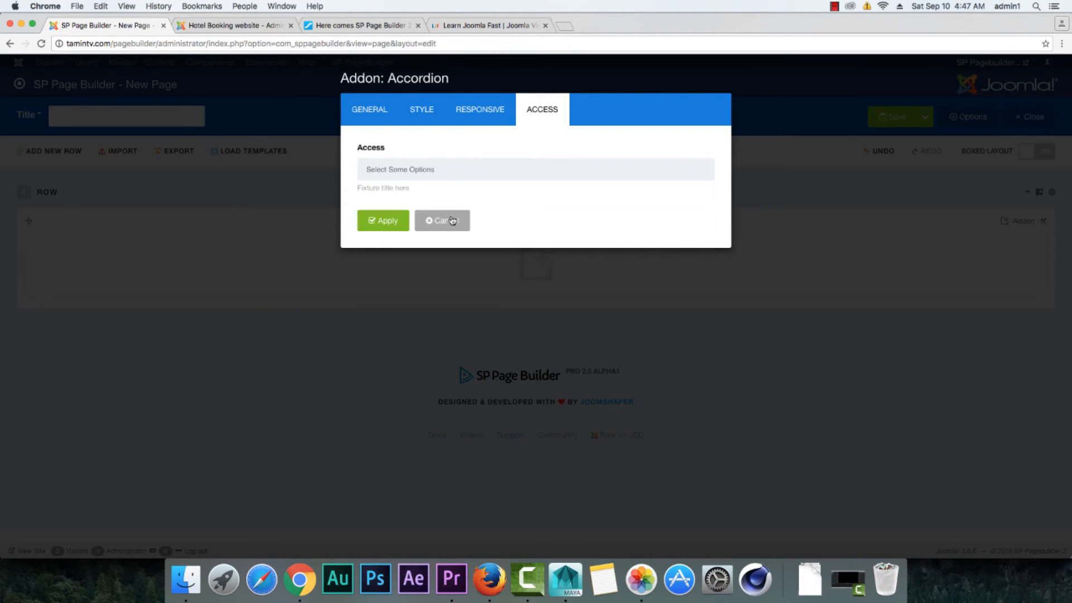
left_click(388, 223)
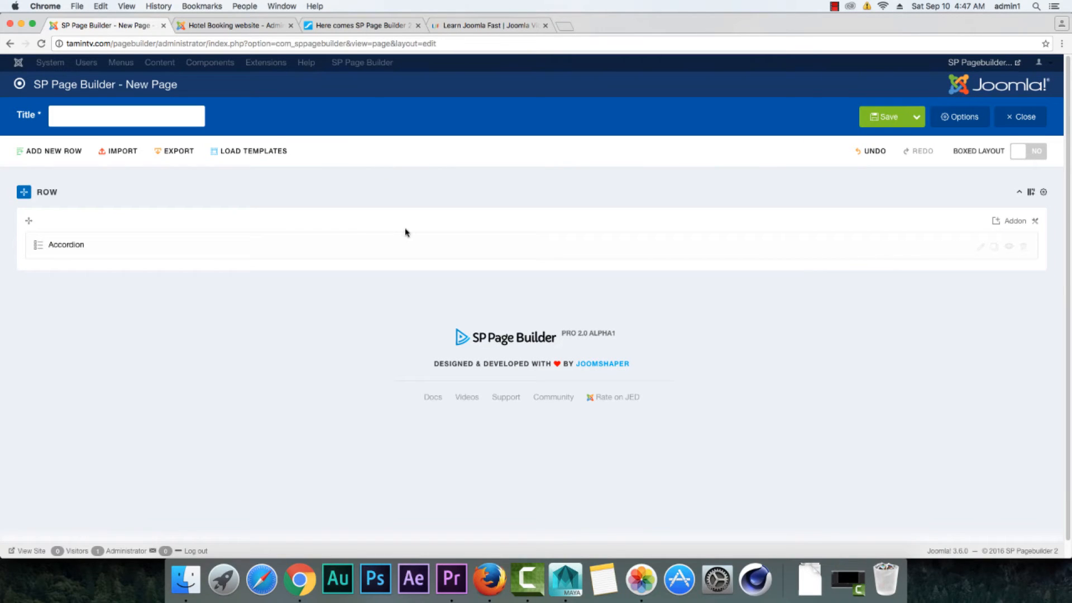
Step: Save the Accordion addon's settings on the Hotel Booking site's new page
left_click(252, 27)
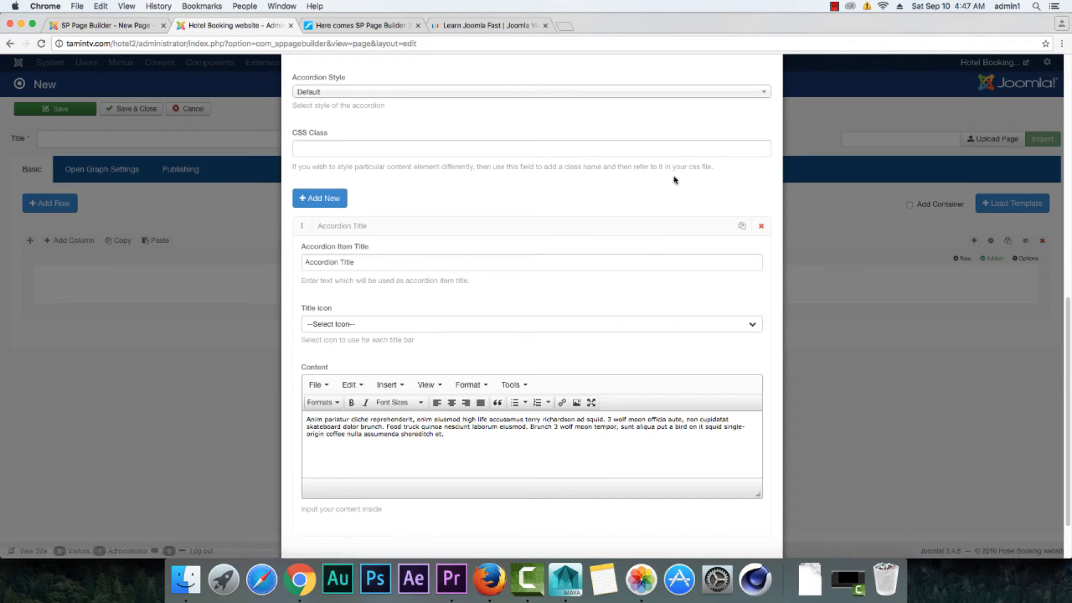
scroll(451, 462, "down", 2)
left_click(308, 520)
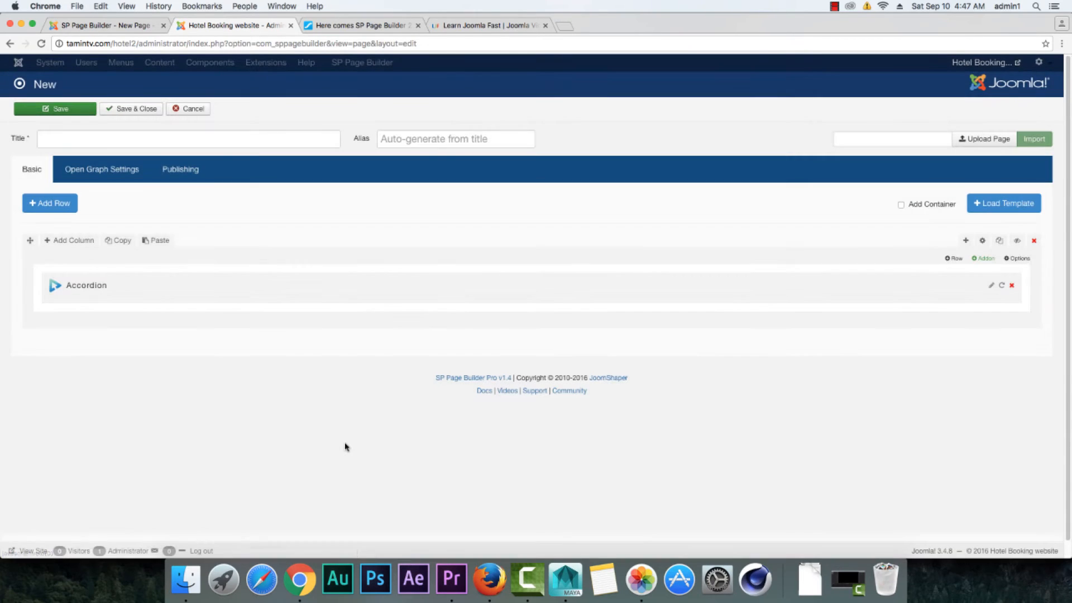
Step: Compare the row and addon controls around the Accordion on the 2.0 page with those on the Hotel Booking page
left_click(122, 26)
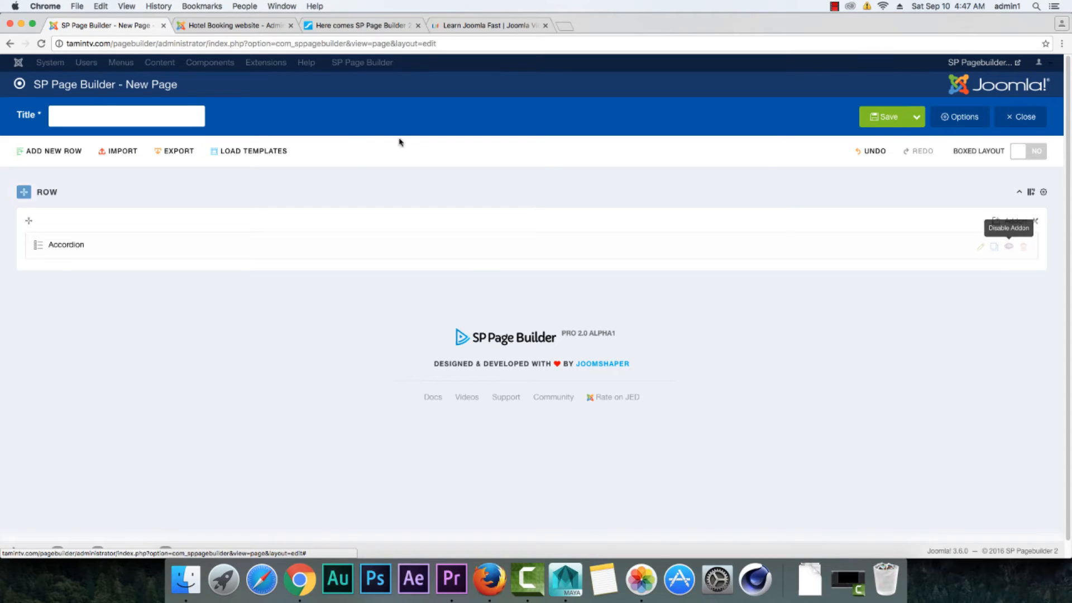
left_click(234, 26)
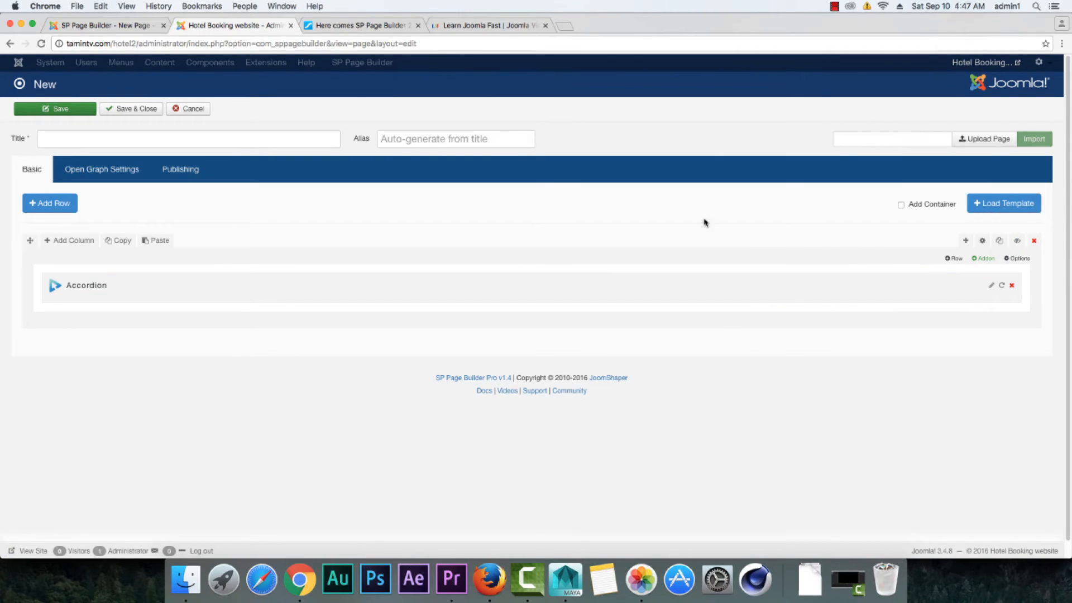
left_click(116, 26)
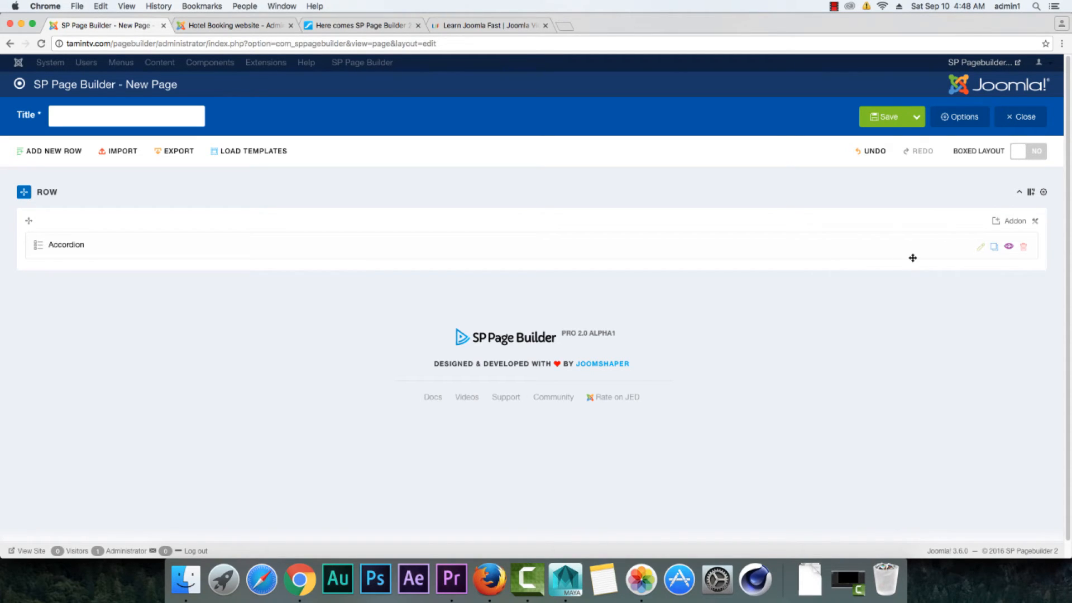
Step: Inspect the General, Responsive and Animation settings in the 2.0 column's options, and close them without changes
left_click(1035, 223)
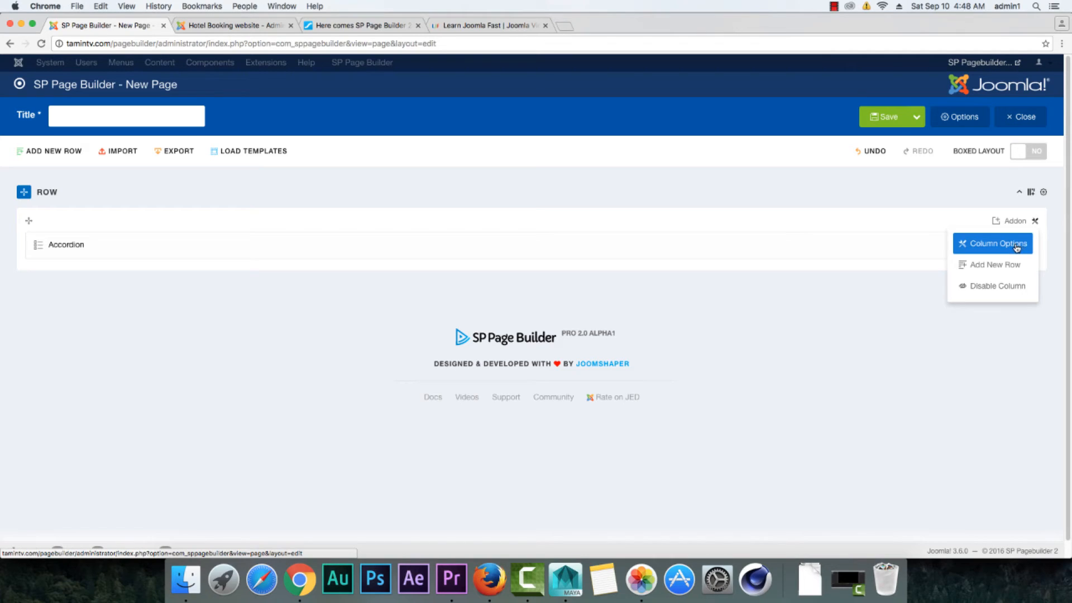
left_click(1017, 246)
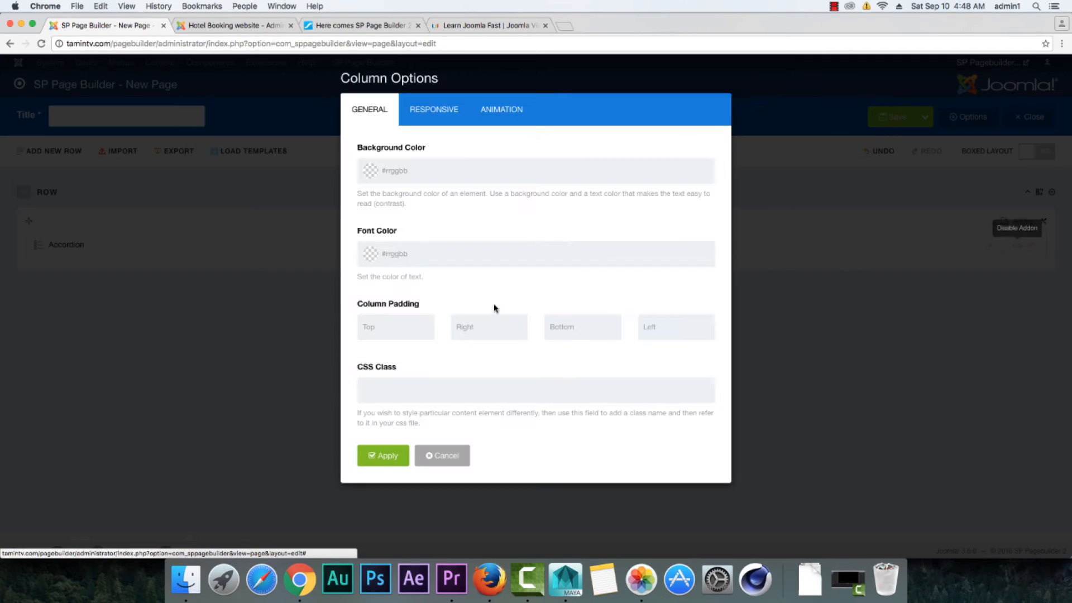
left_click(420, 113)
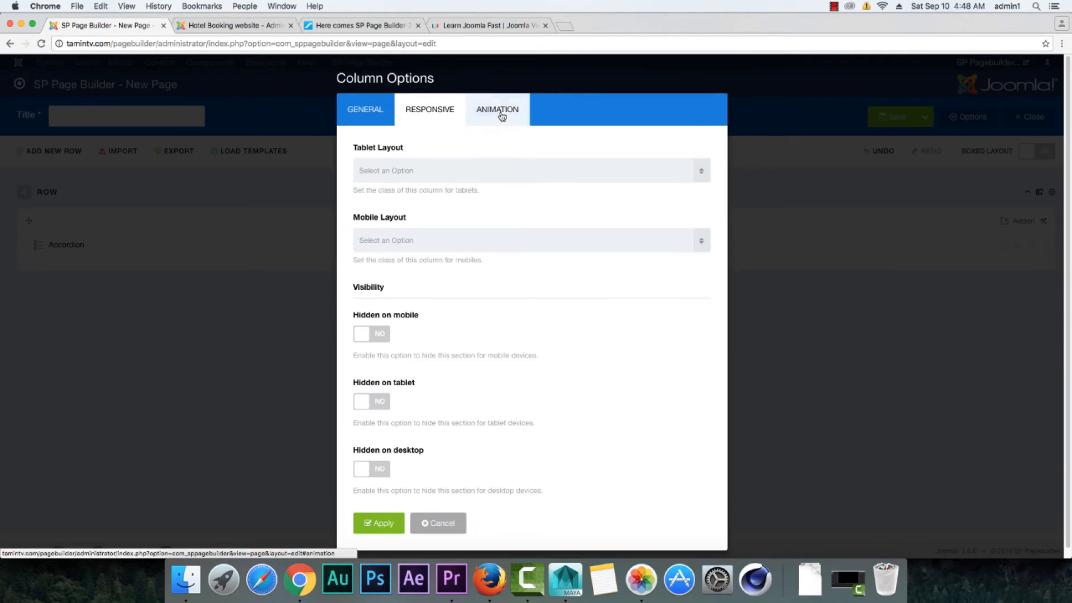
left_click(502, 113)
left_click(388, 122)
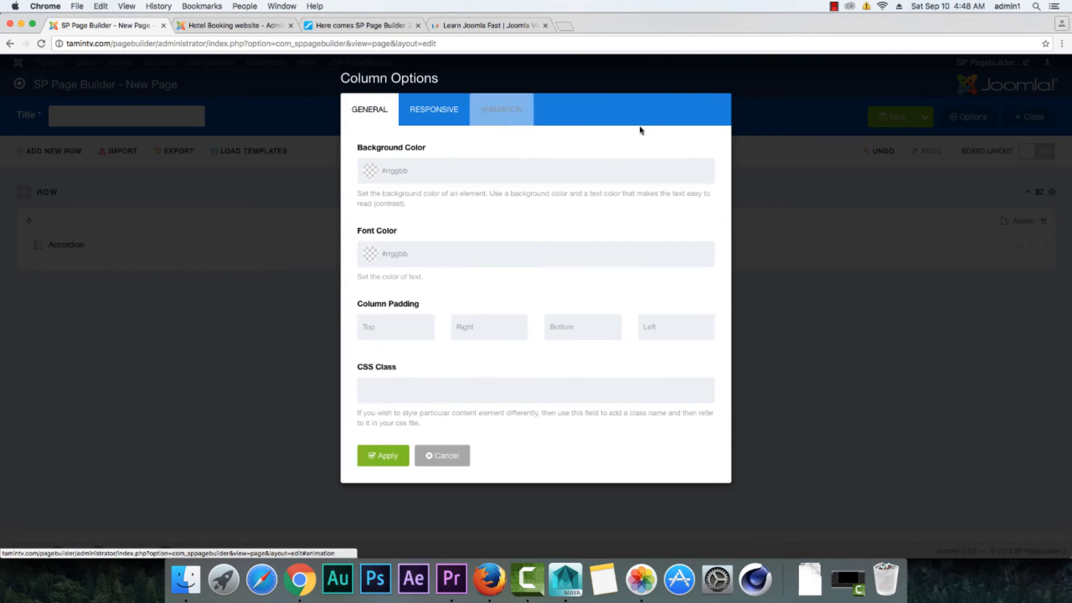
left_click(457, 460)
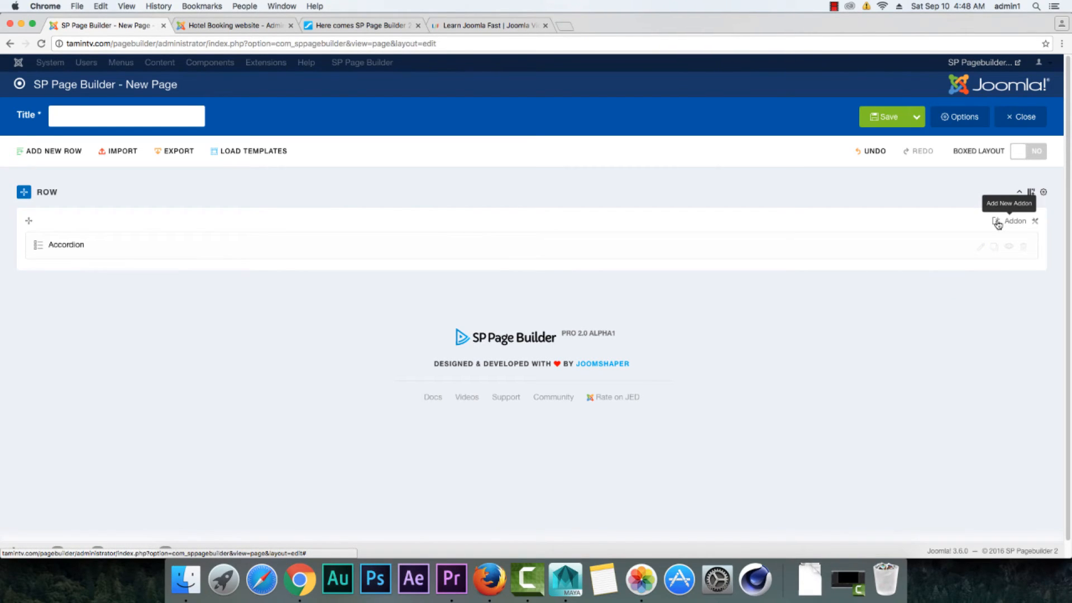
Step: Compare the preset and custom column layout choices for a row on both sites, dismissing the Hotel Booking site's custom layout prompt
left_click(1032, 193)
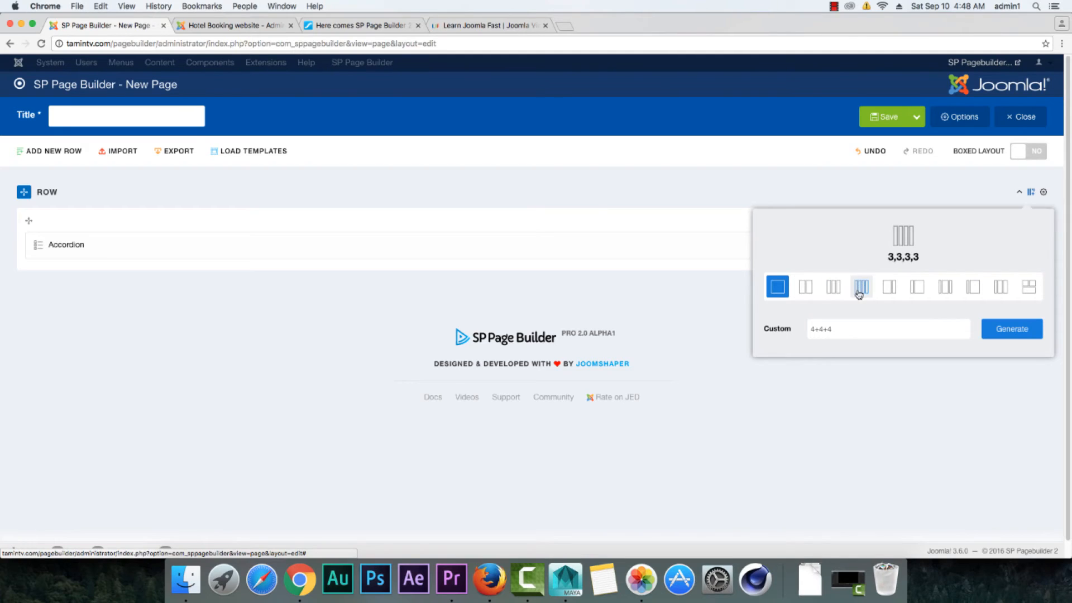
left_click(233, 27)
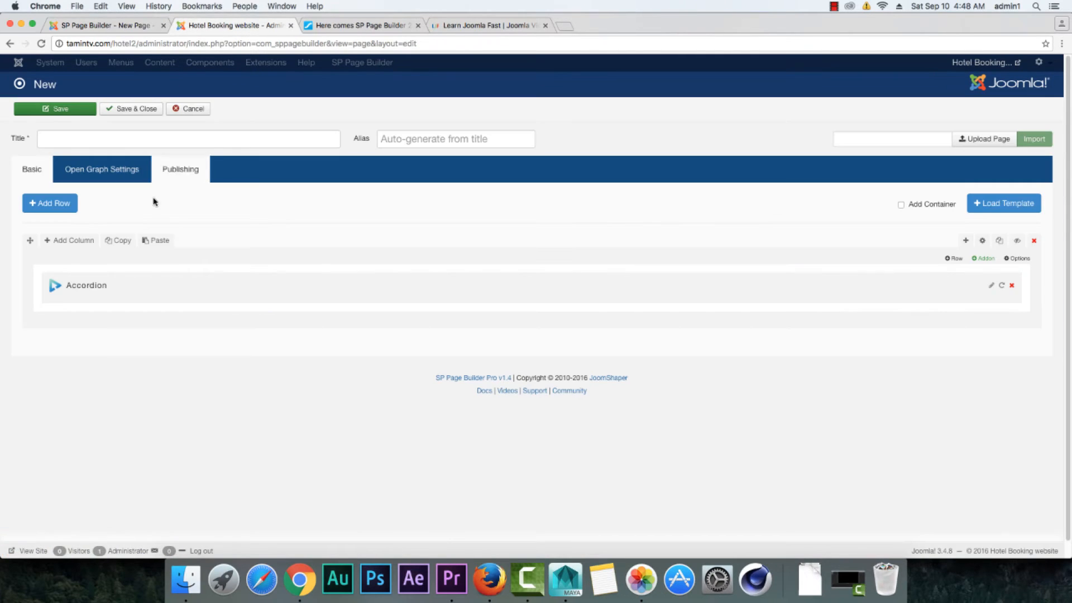
left_click(91, 242)
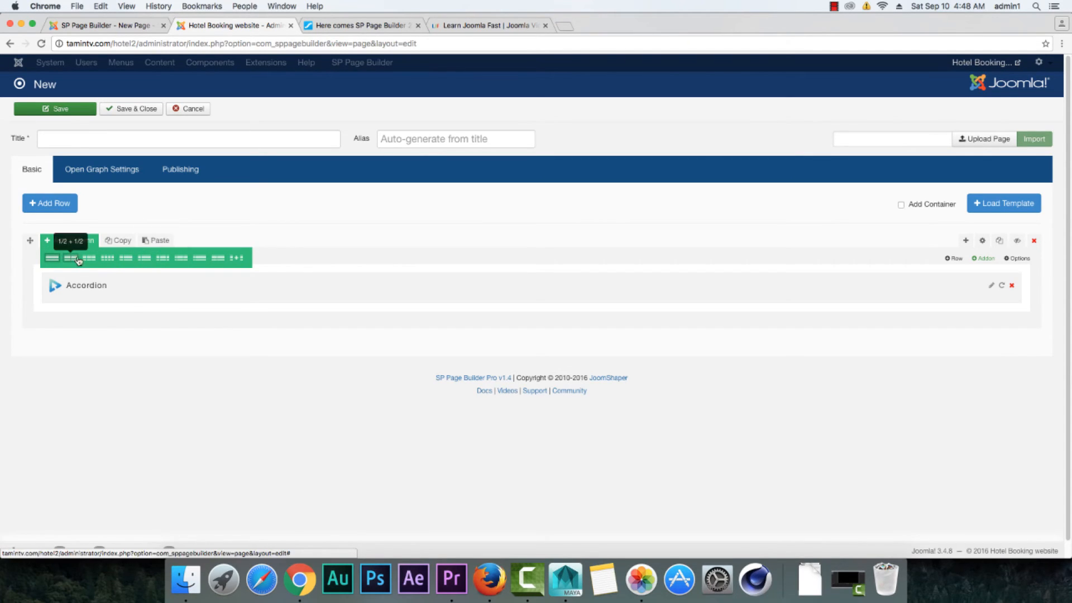
left_click(236, 259)
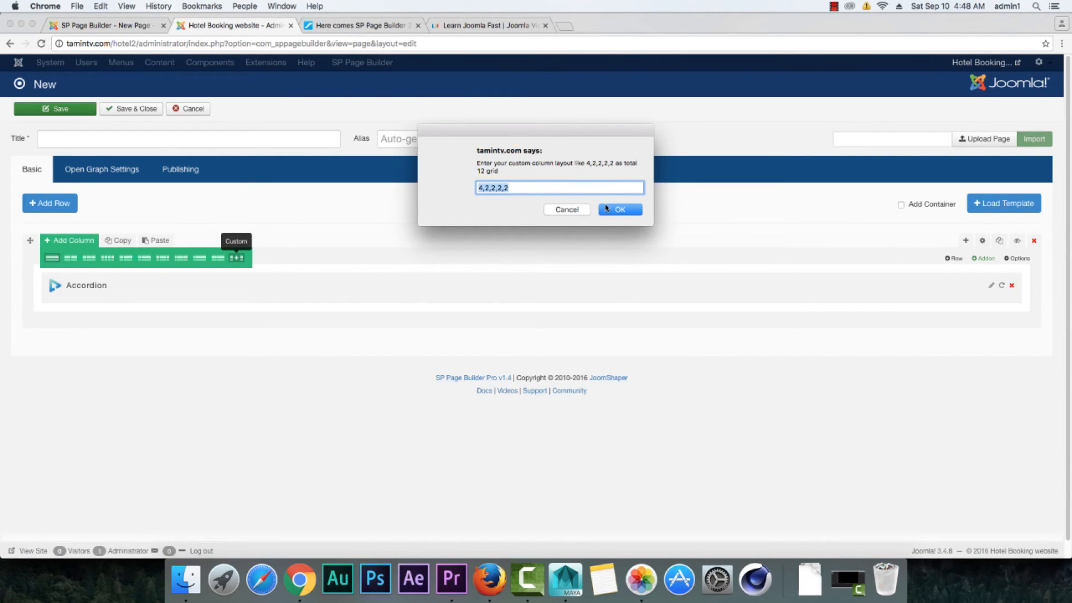
left_click(123, 28)
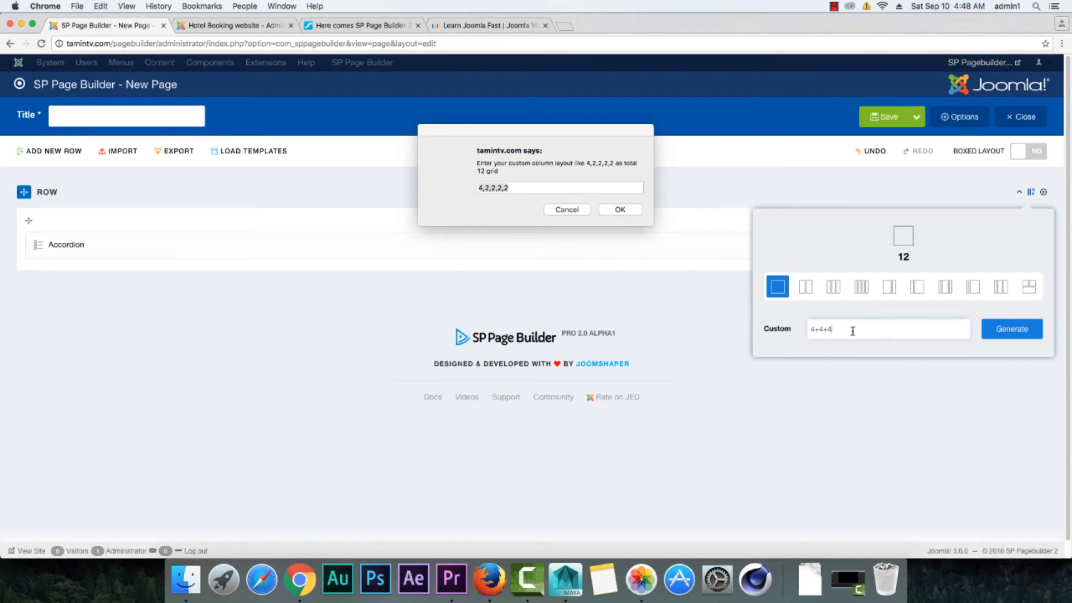
left_click(568, 212)
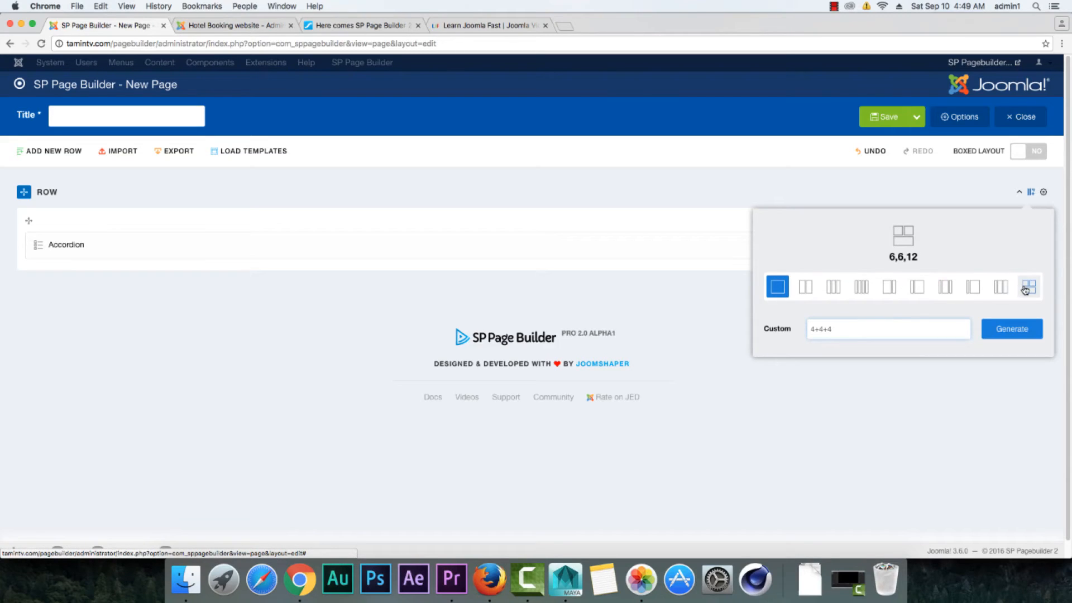
Step: Try to generate a custom column layout of 1,10,1 for the row on the 2.0 page
left_click(879, 335)
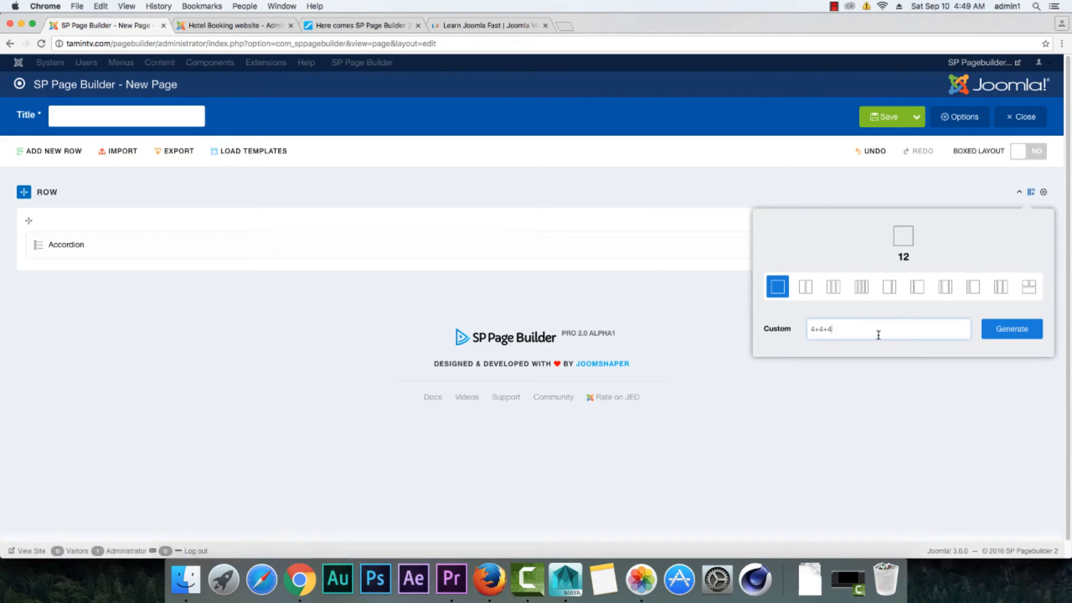
triple_click(845, 328)
type("1,10,1")
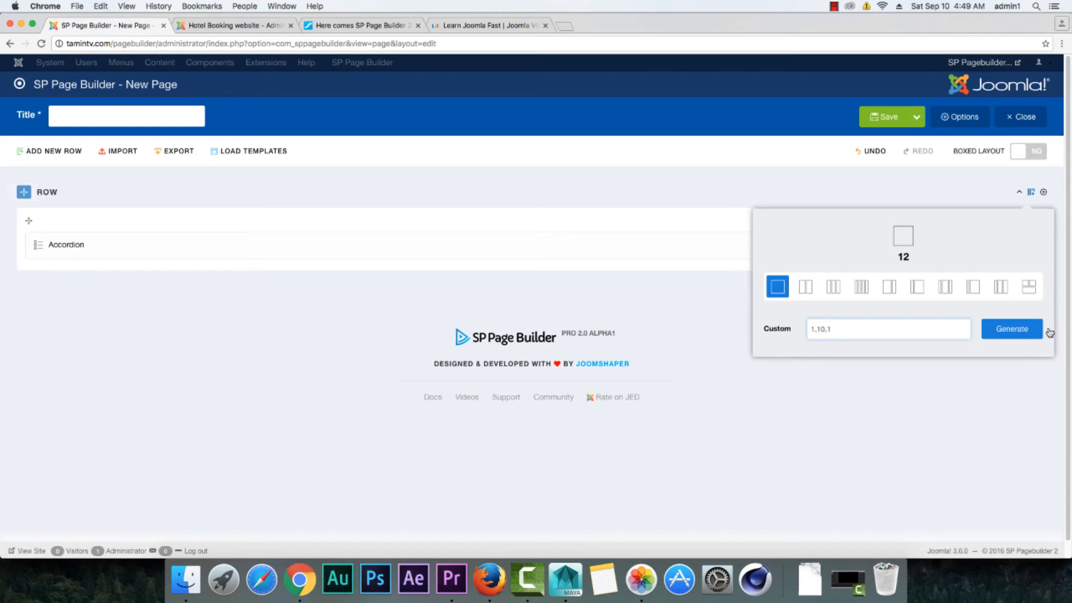
left_click(1013, 329)
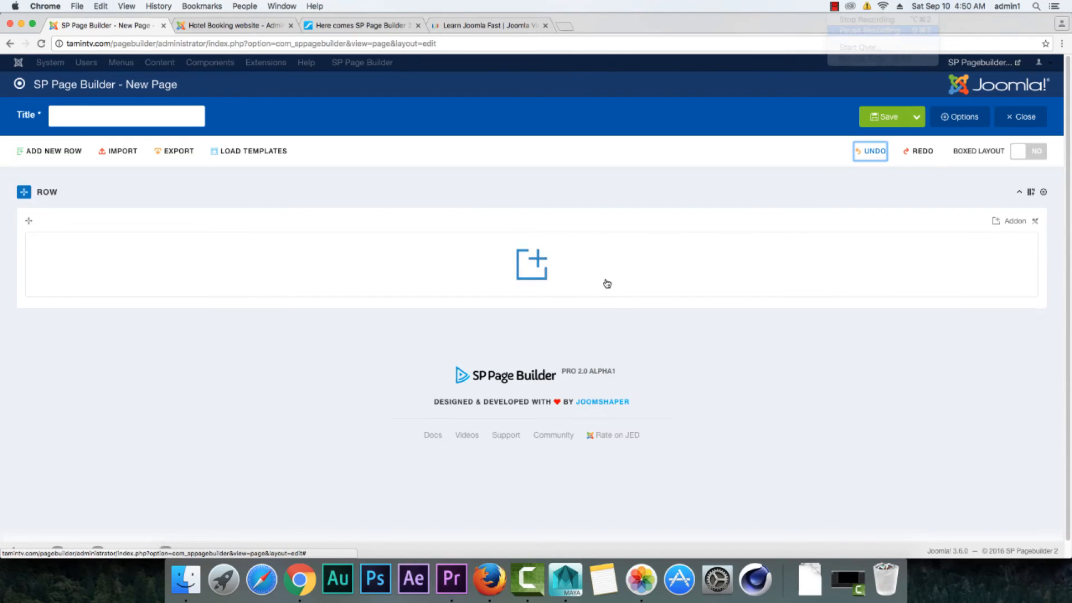
Step: Generate a custom 1+10+1 column layout for the empty row on the 2.0 page
left_click(1036, 198)
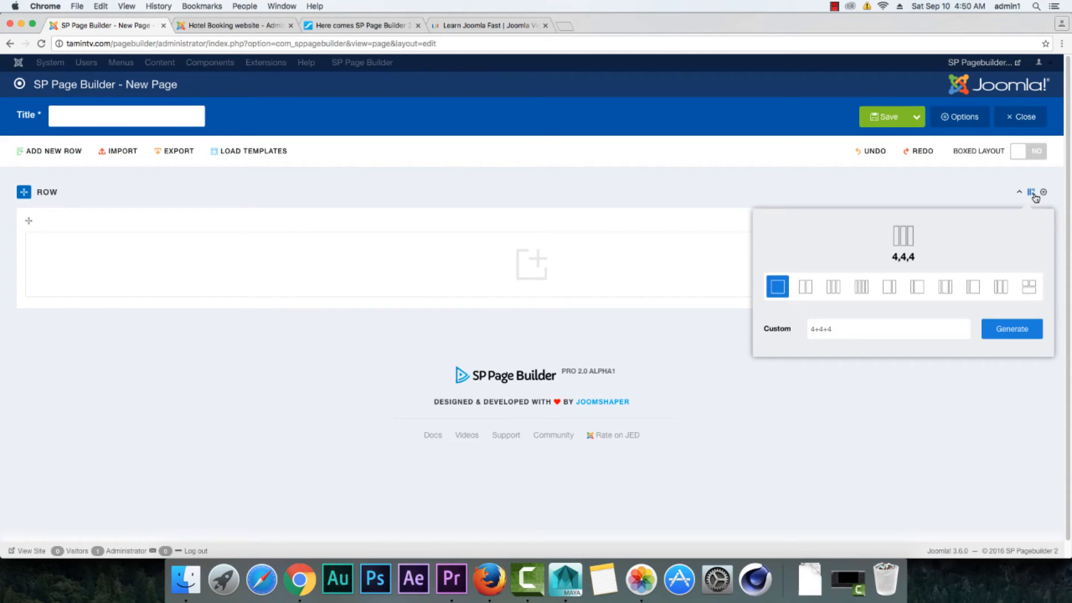
triple_click(840, 331)
type("1+10+1")
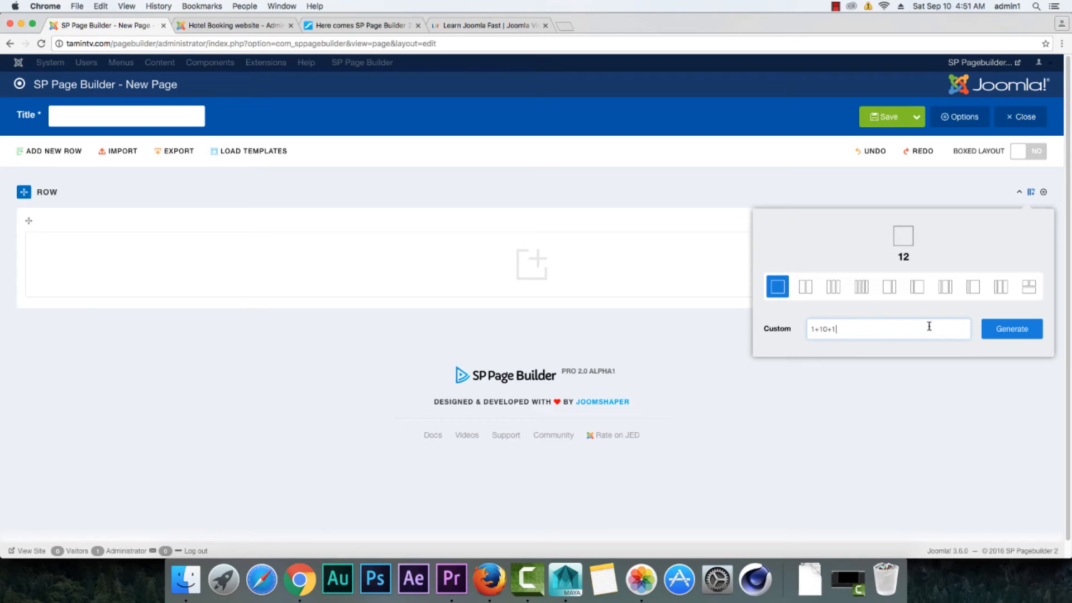
left_click(1010, 329)
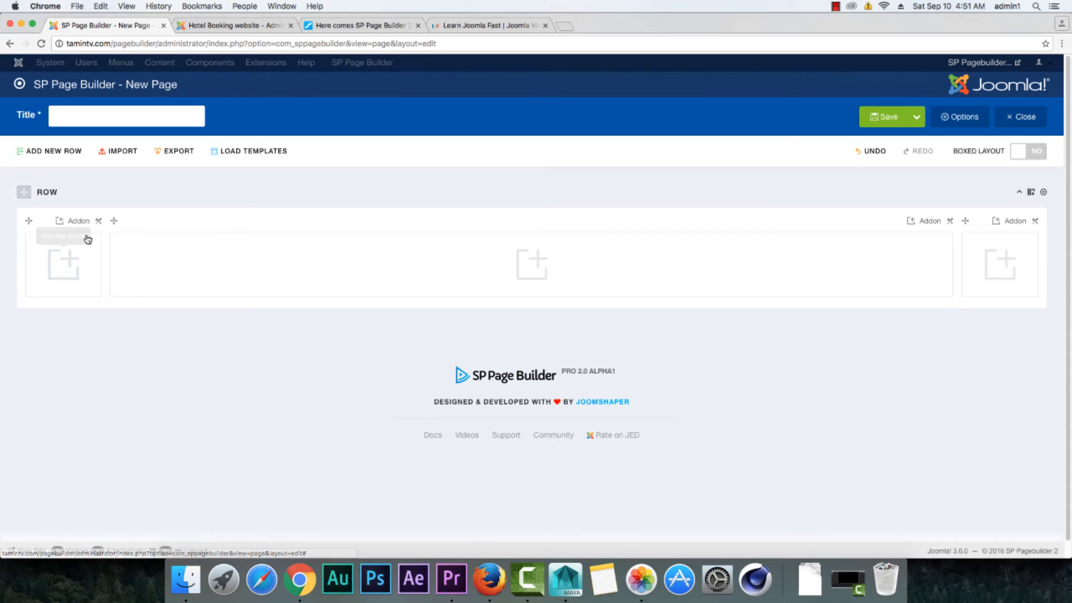
Step: Inspect the last column's available actions on the 2.0 page, and compare its editor with the Hotel Booking site's page editor
left_click(1035, 224)
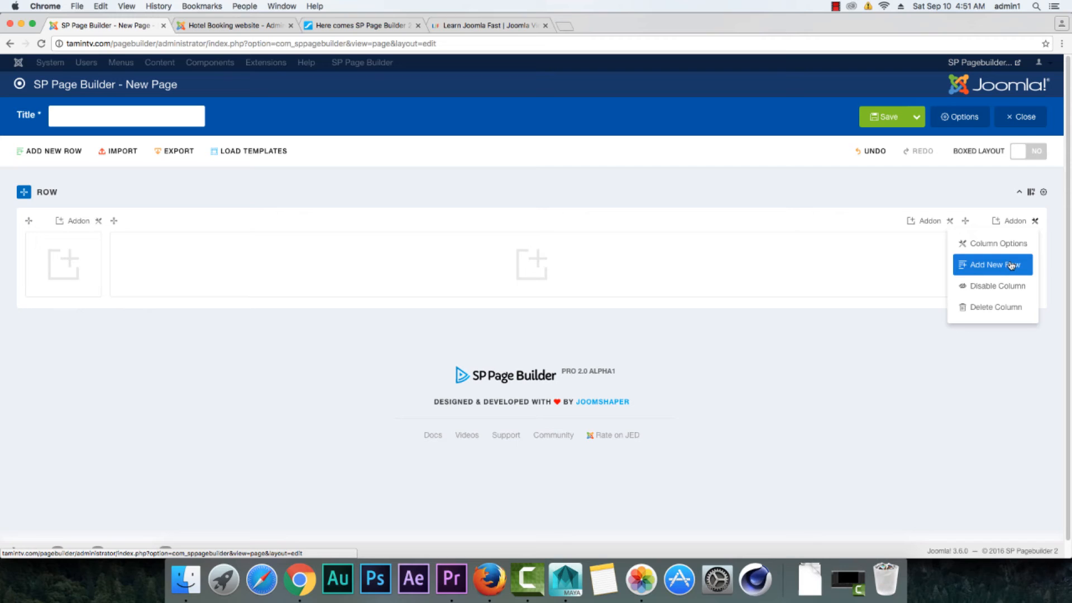
left_click(780, 336)
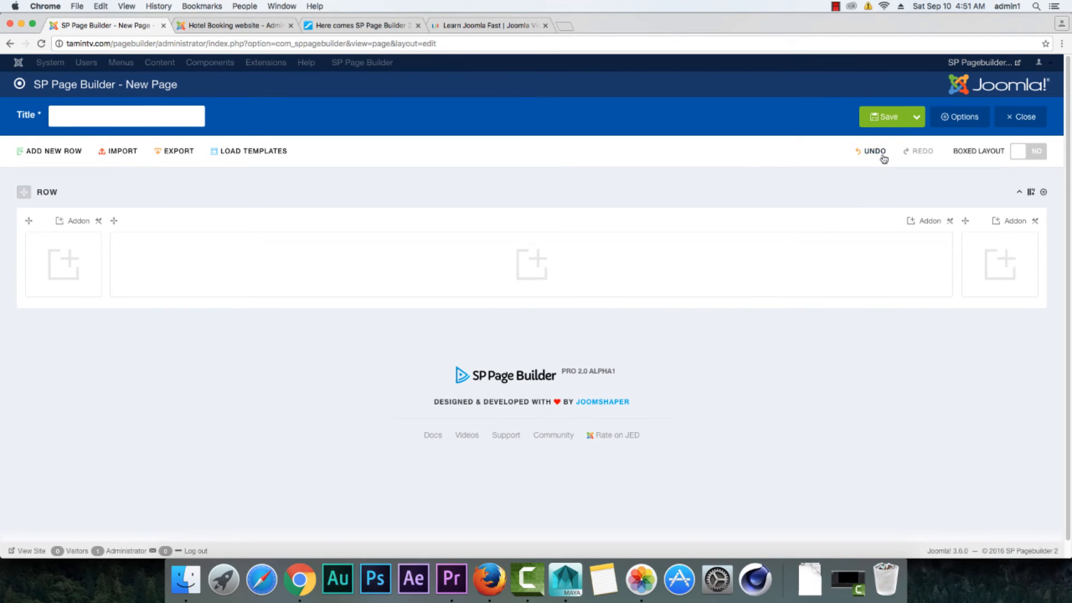
left_click(251, 29)
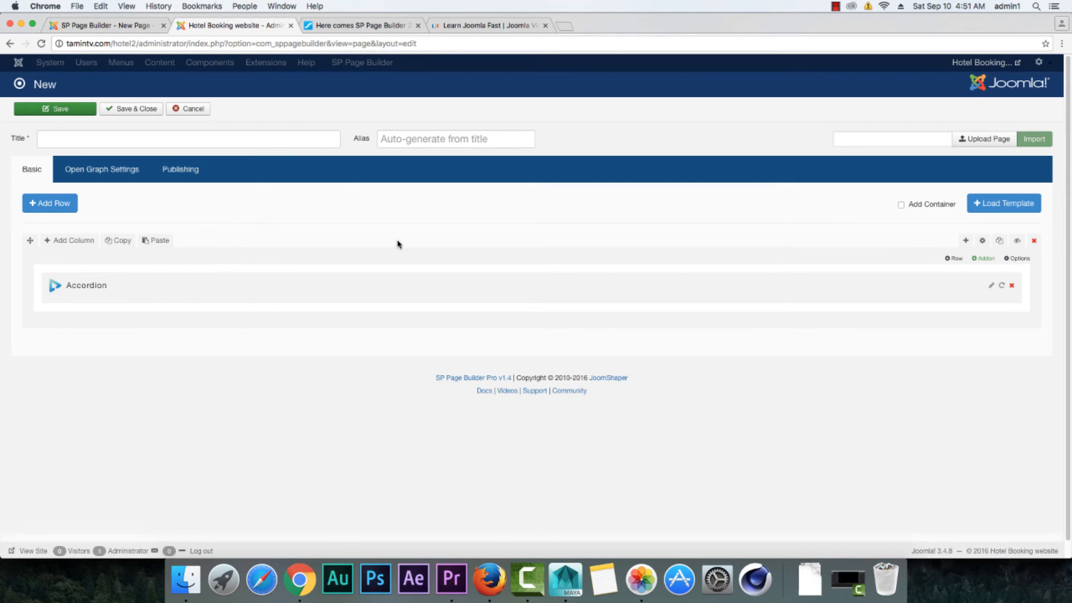
left_click(121, 28)
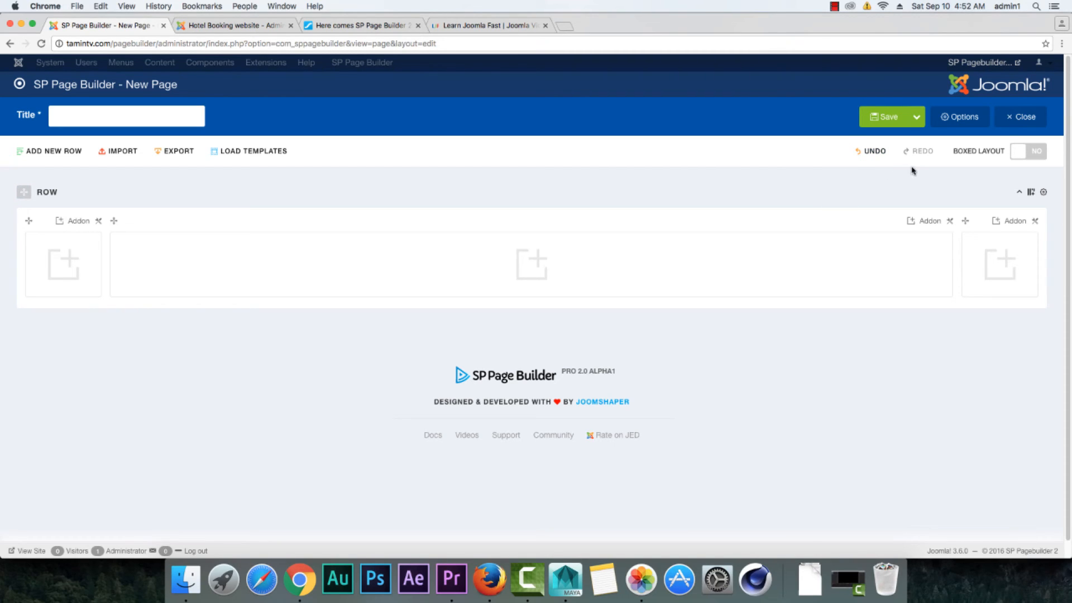
Step: Review the Undo/Redo, Enable Disable, Responsive Options and All New Media Manager sections of the JoomShaper announcement, and return to the 2.0 page
left_click(368, 25)
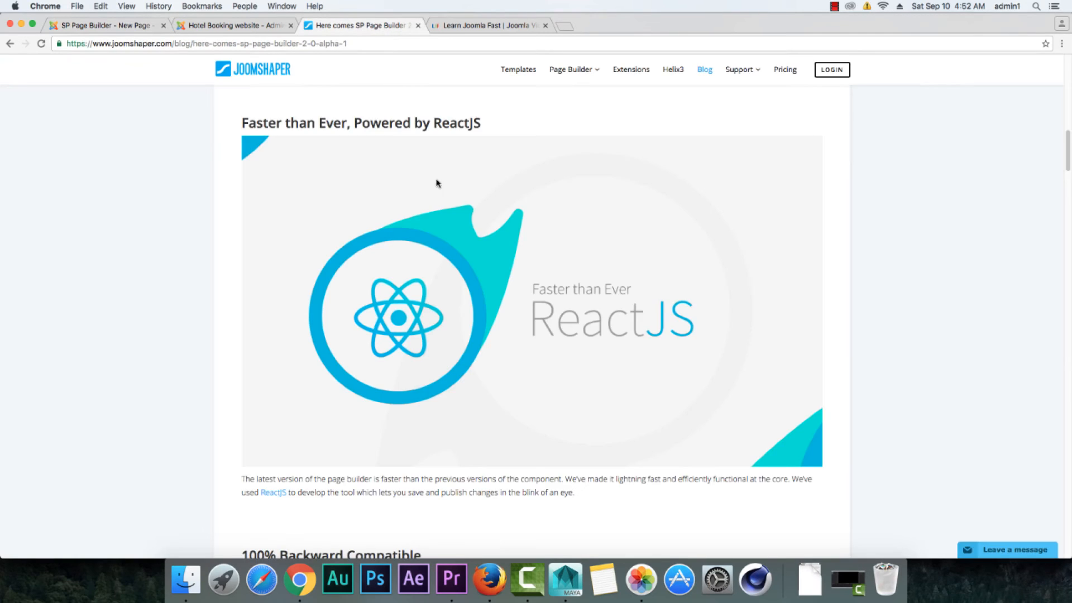
scroll(566, 337, "down", 8)
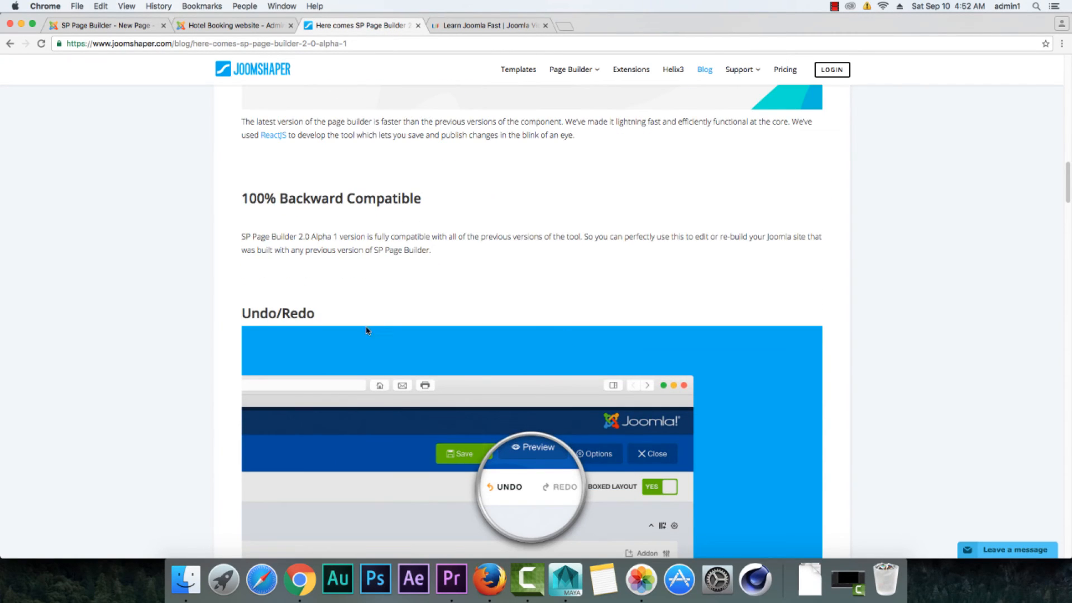
scroll(367, 331, "down", 10)
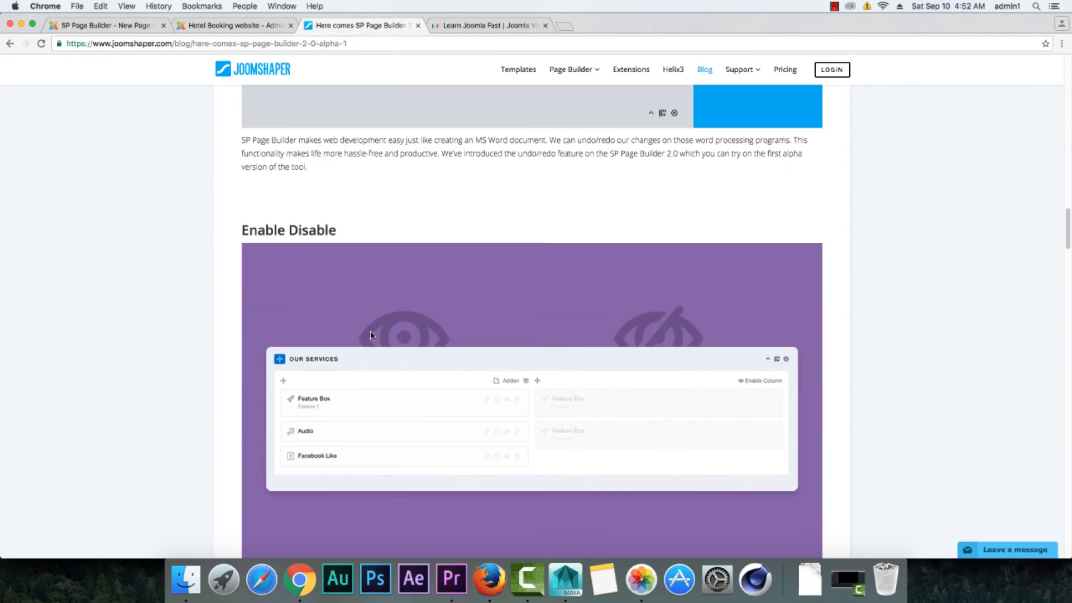
scroll(336, 250, "down", 7)
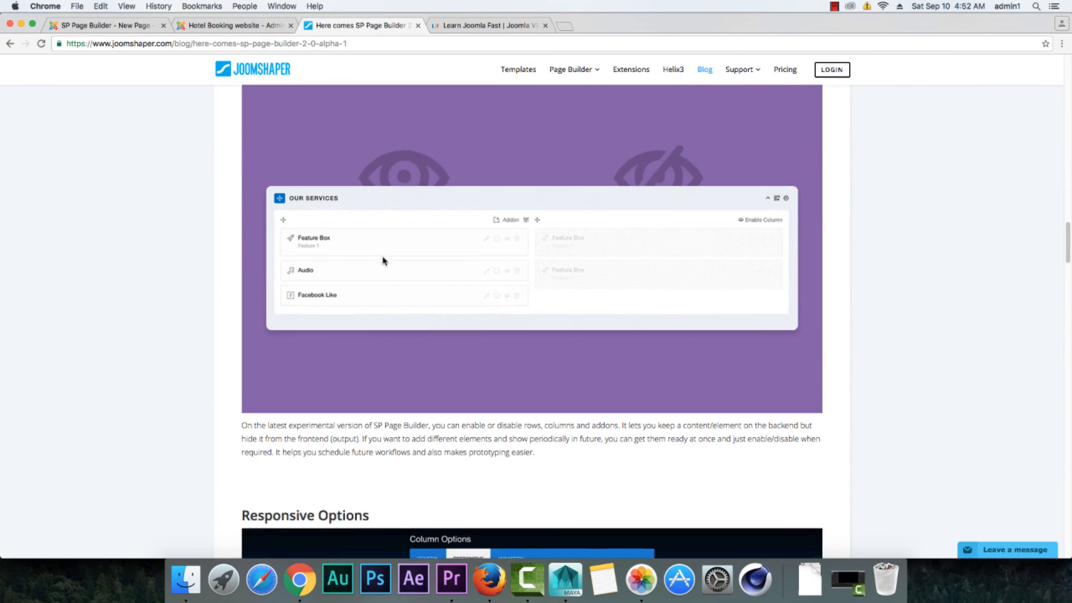
scroll(358, 346, "down", 9)
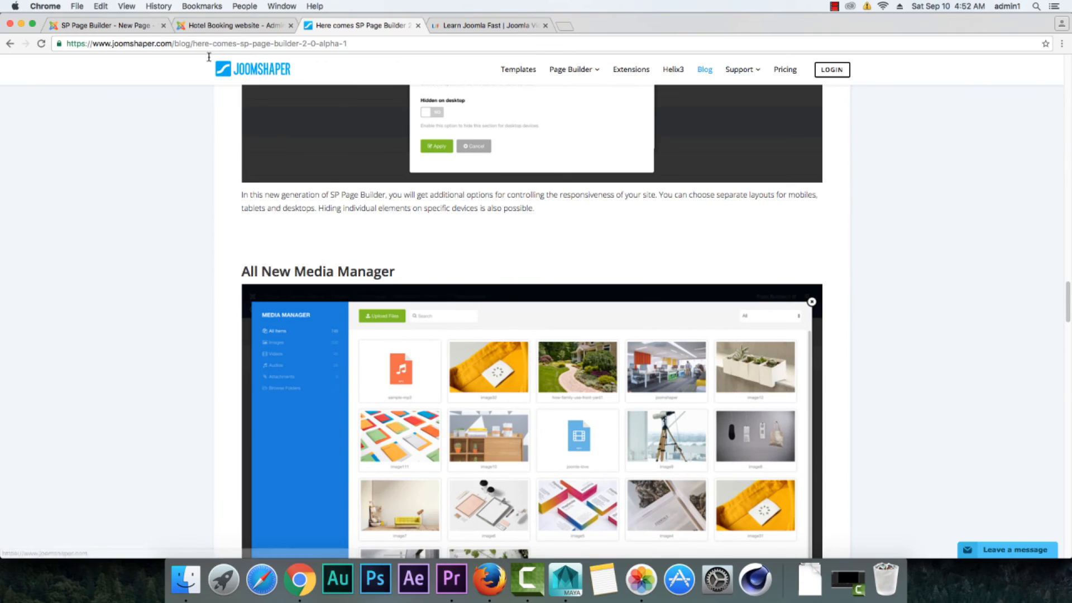
left_click(129, 26)
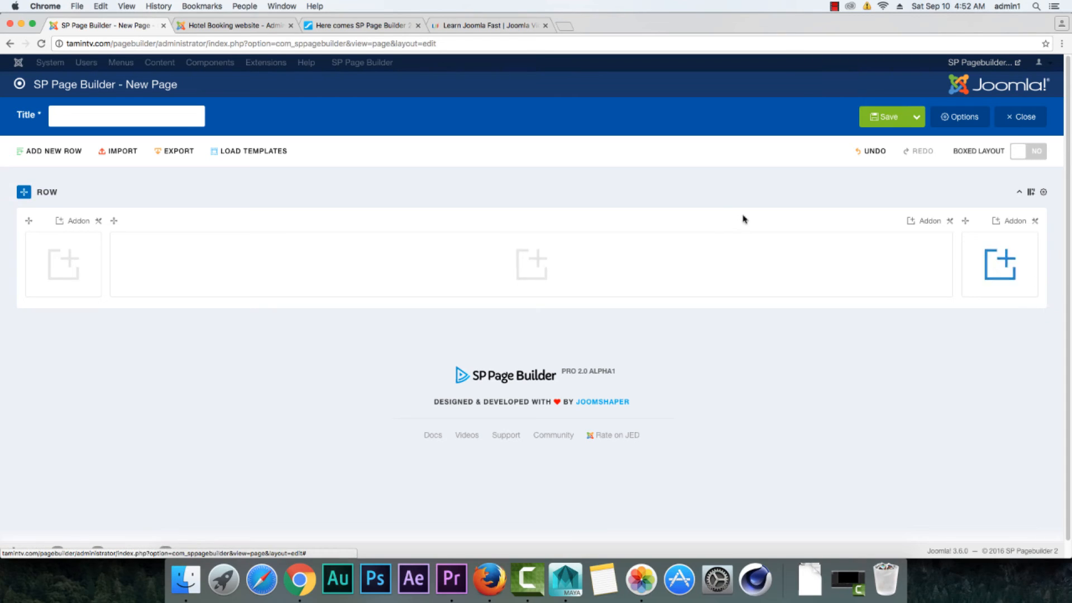
Step: Open the media manager from a new Image addon's settings on the Hotel Booking site
left_click(234, 29)
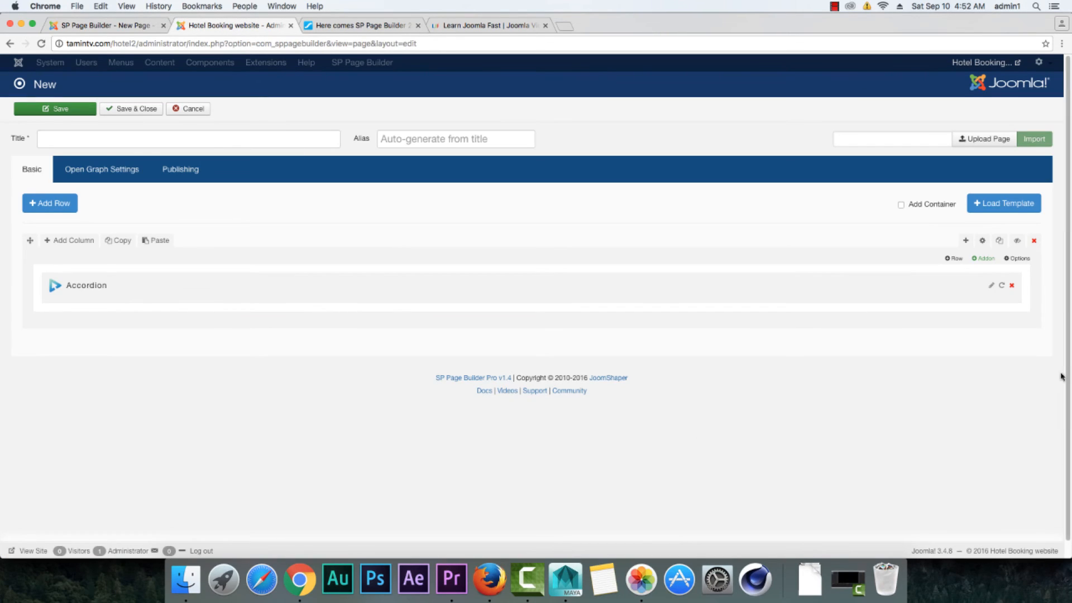
left_click(986, 260)
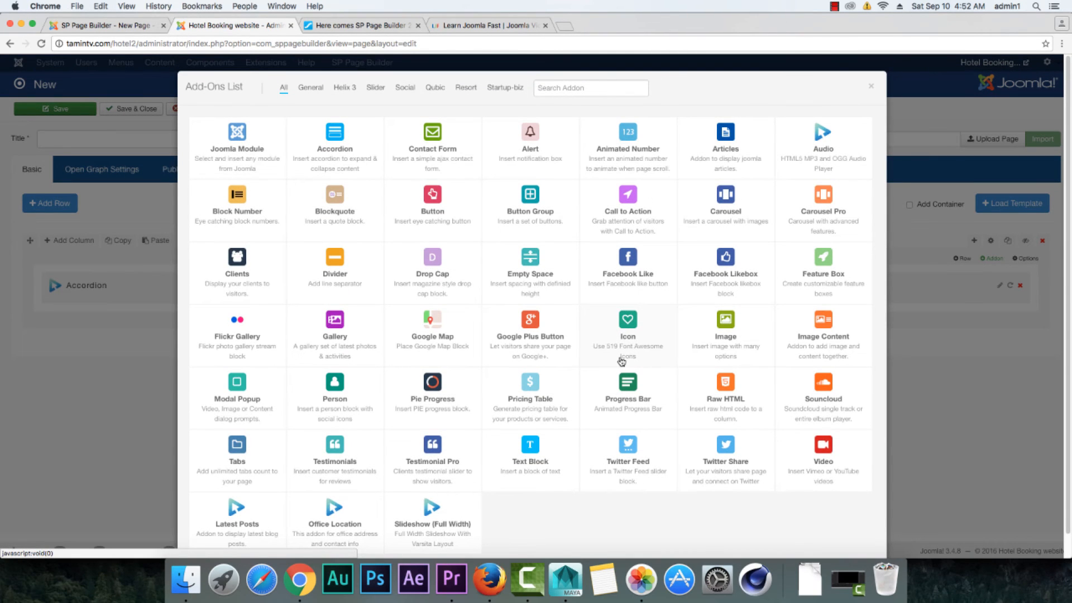
left_click(726, 323)
scroll(614, 346, "down", 8)
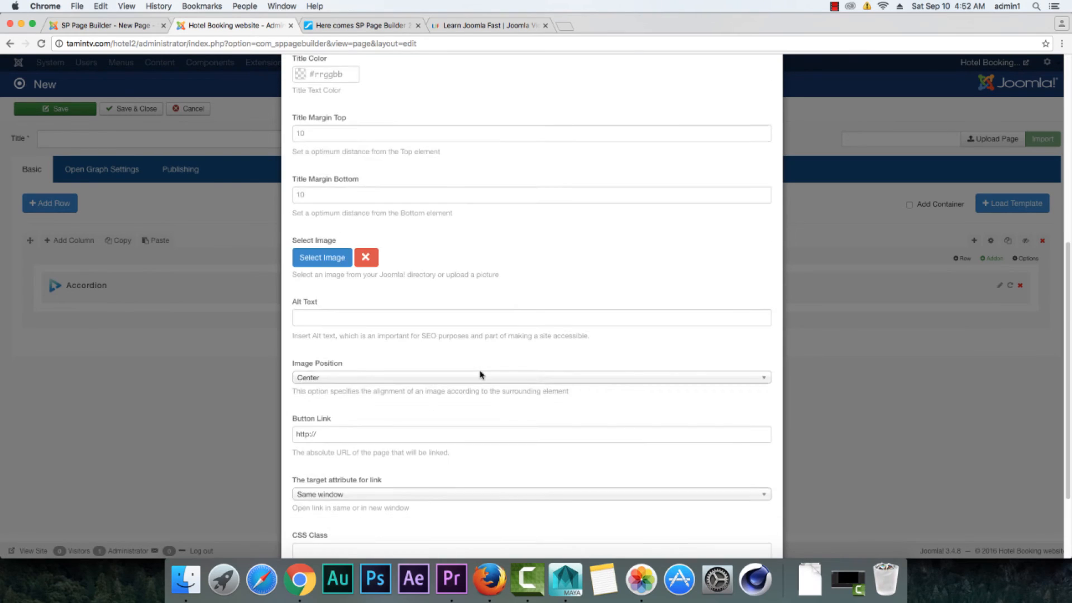
scroll(479, 371, "up", 3)
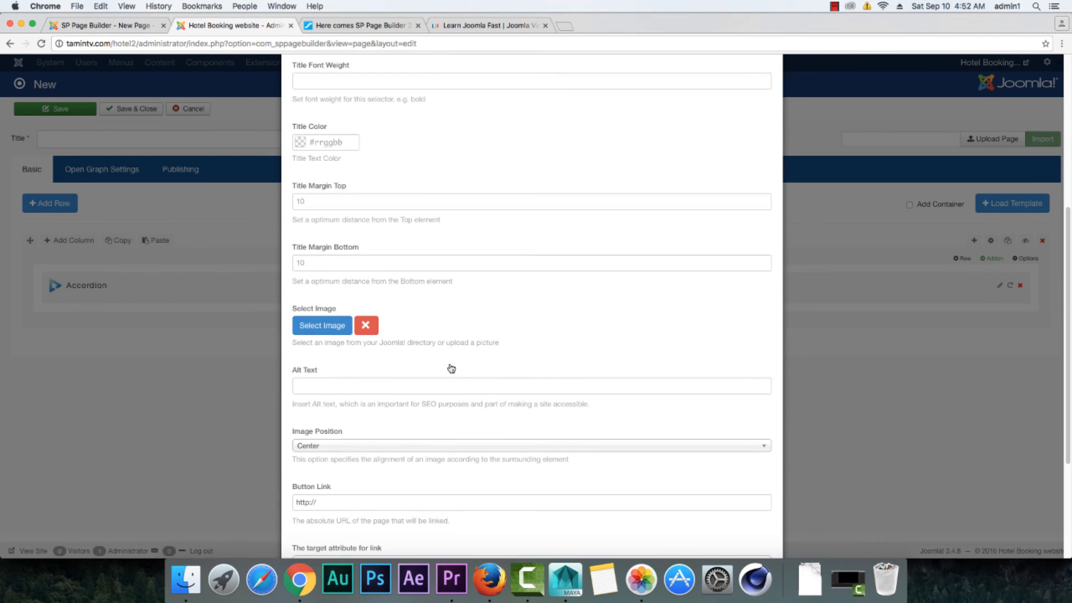
left_click(312, 329)
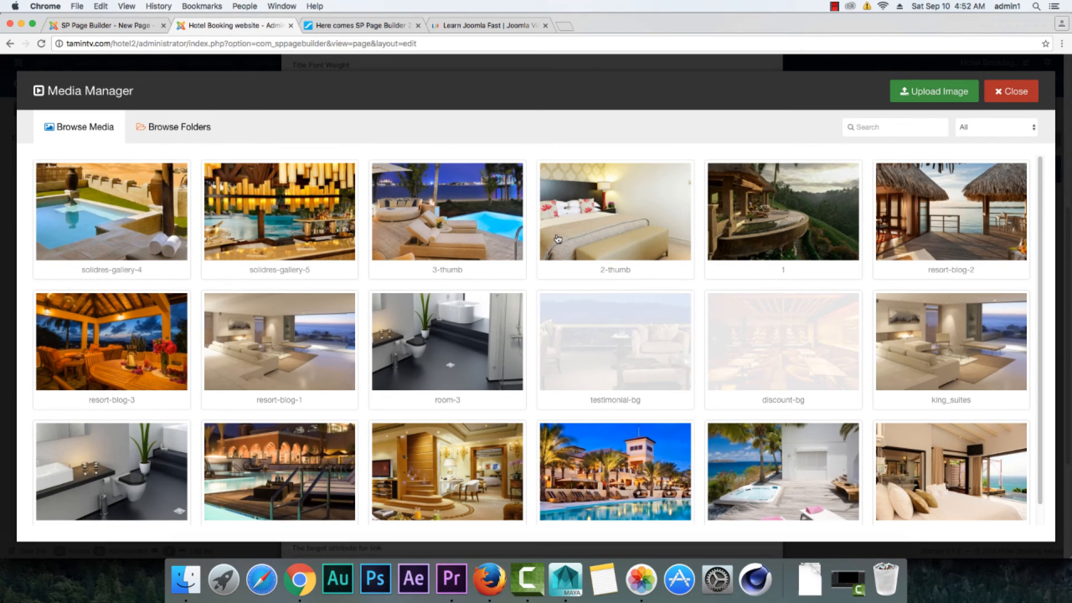
Step: Open the media manager from a new Image addon in the 2.0 row's last column
left_click(105, 26)
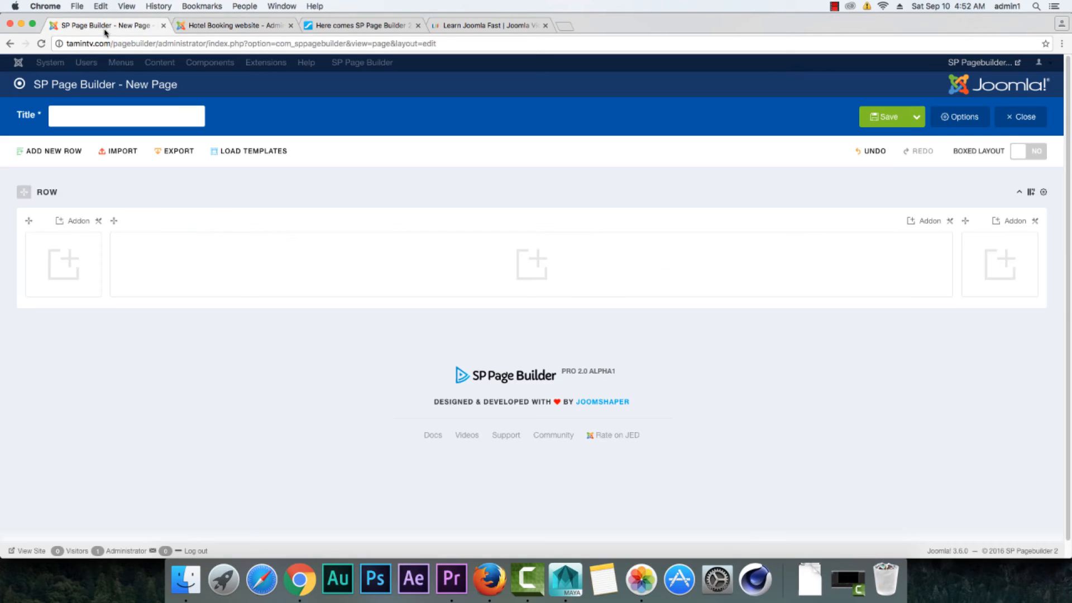
left_click(1014, 264)
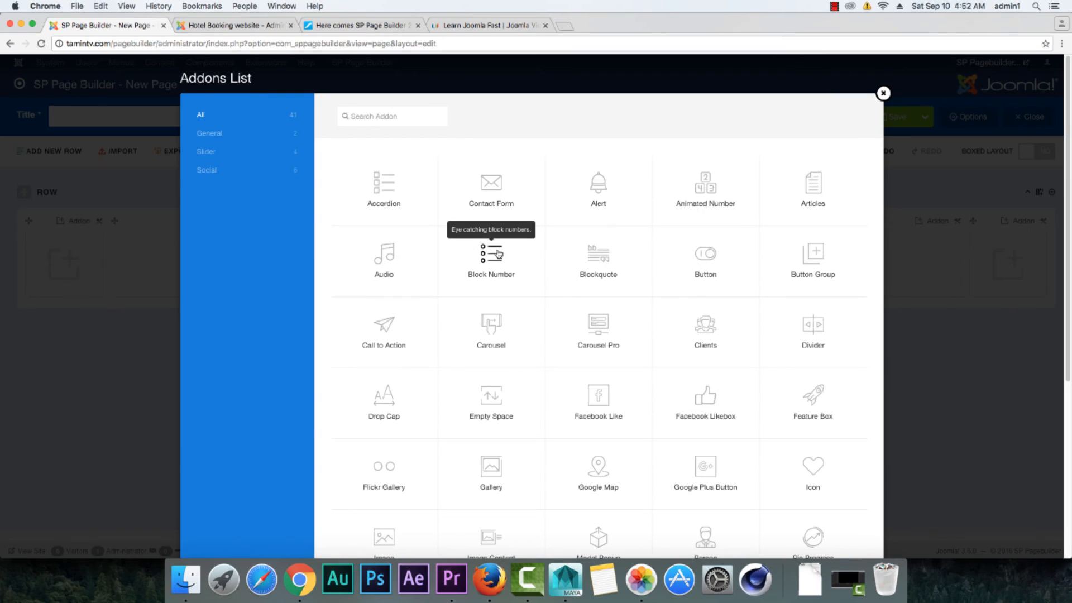
scroll(548, 324, "down", 2)
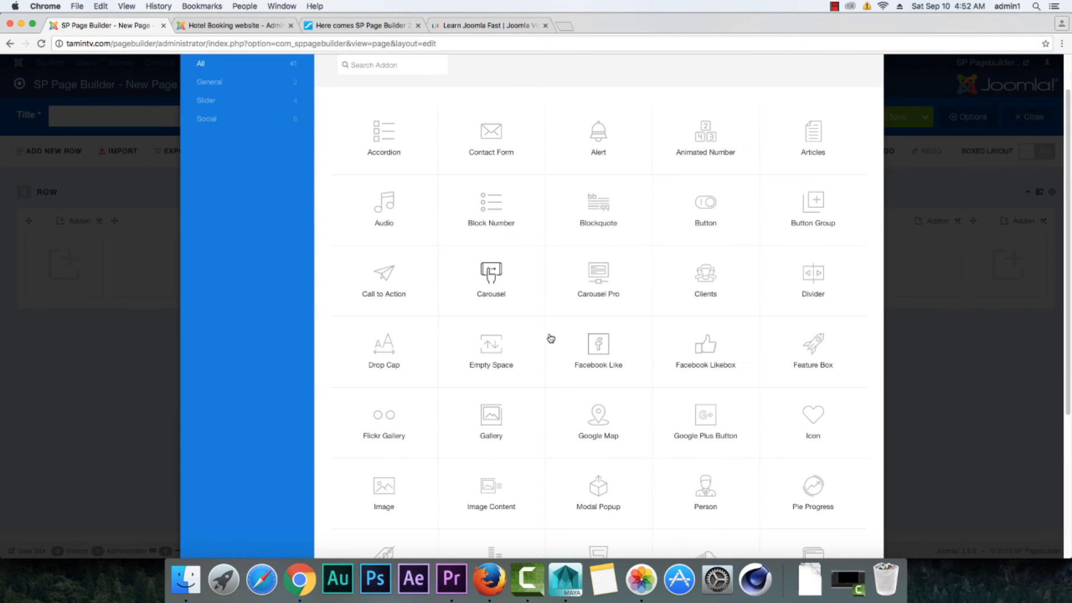
left_click(380, 489)
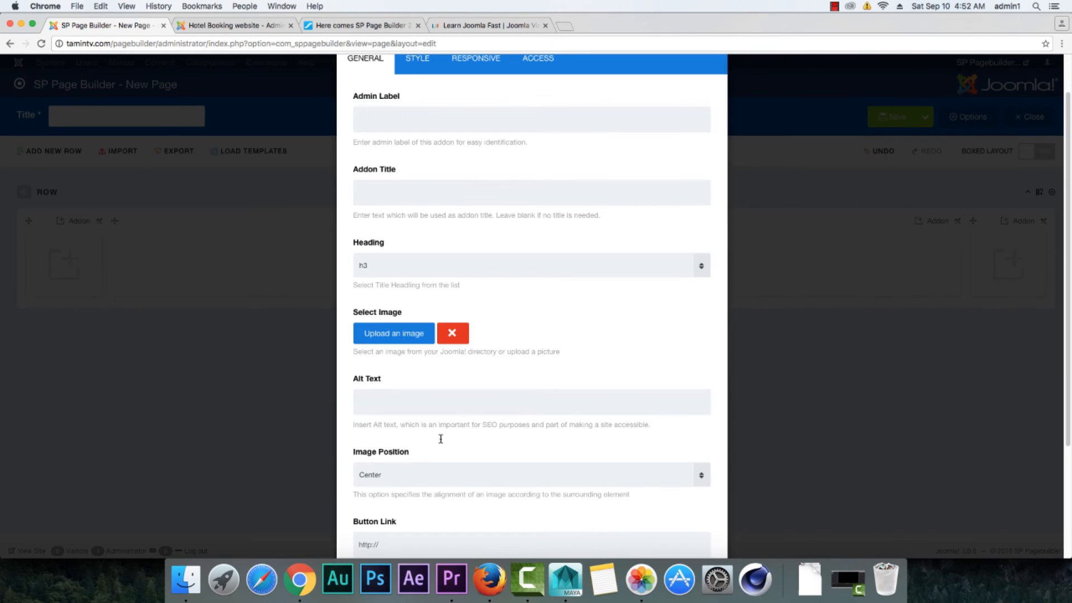
left_click(412, 333)
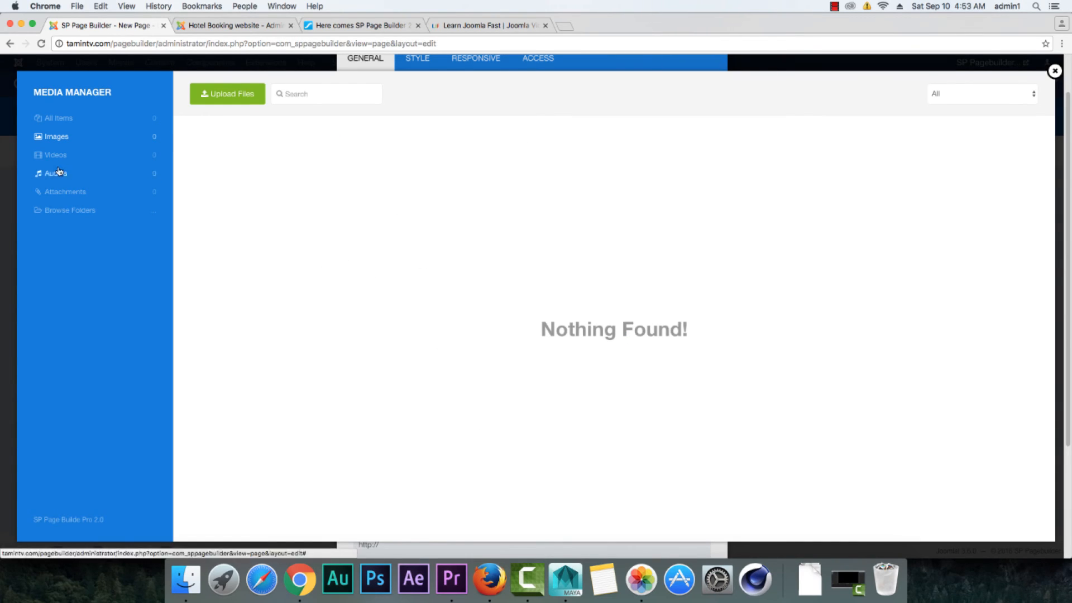
Step: Compare the media managers of both sites, and cancel the Image addon on the 2.0 page
left_click(234, 27)
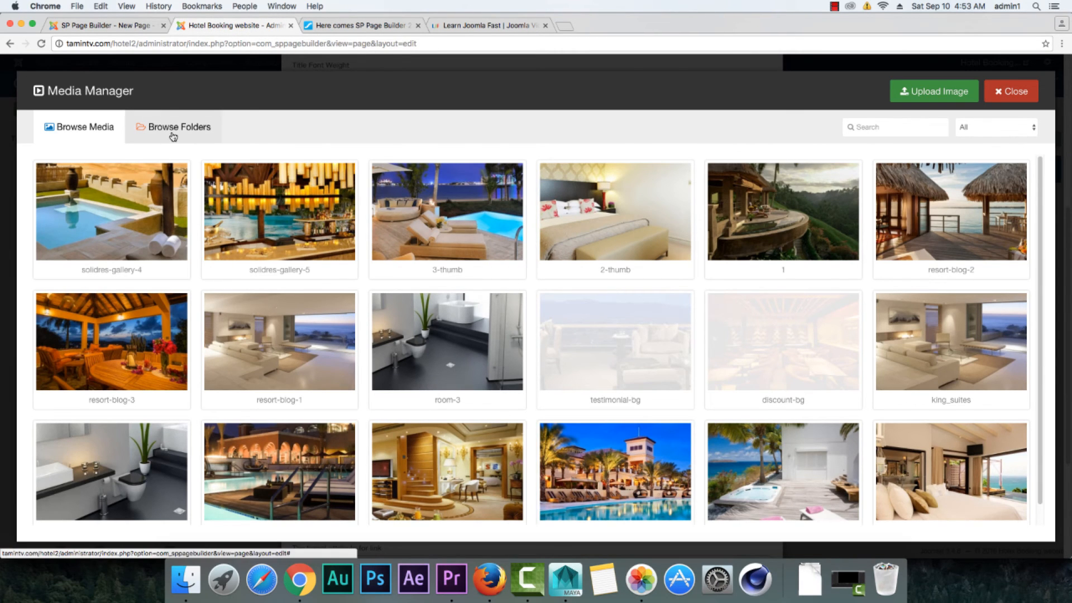
left_click(138, 31)
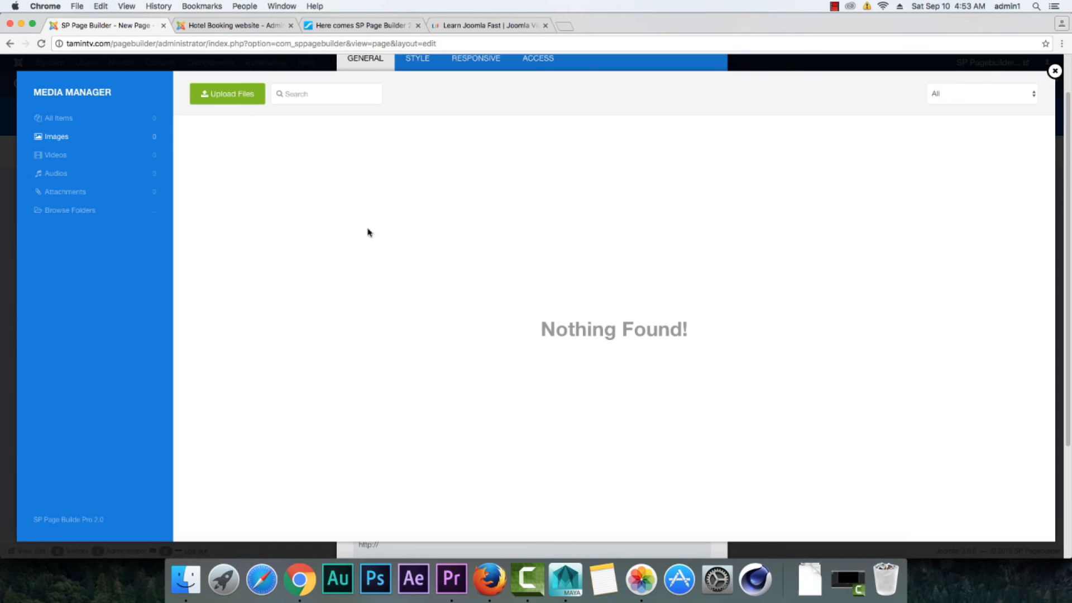
left_click(241, 25)
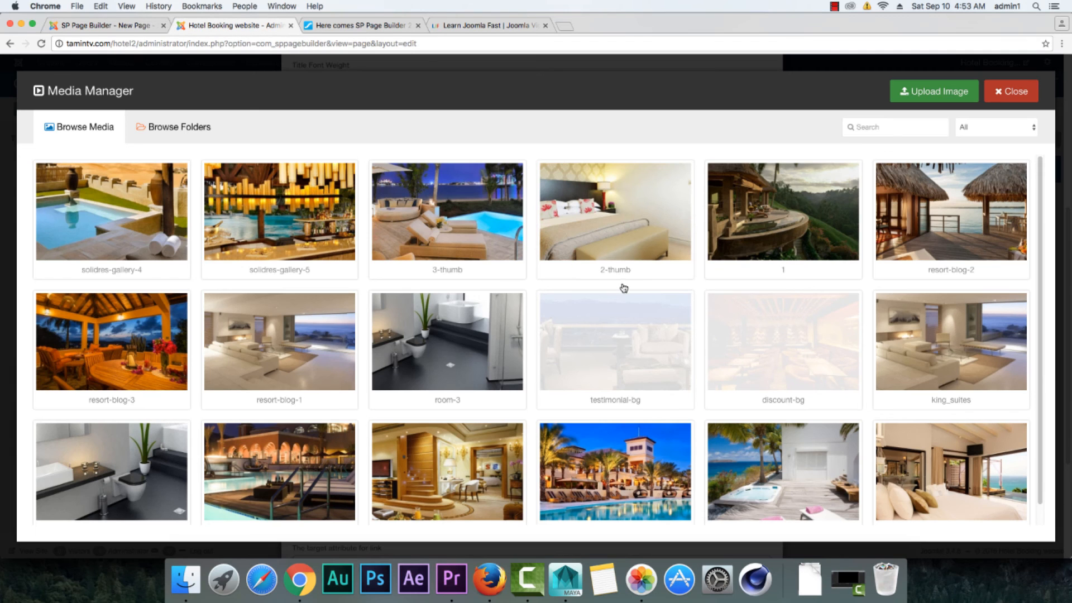
scroll(624, 288, "down", 2)
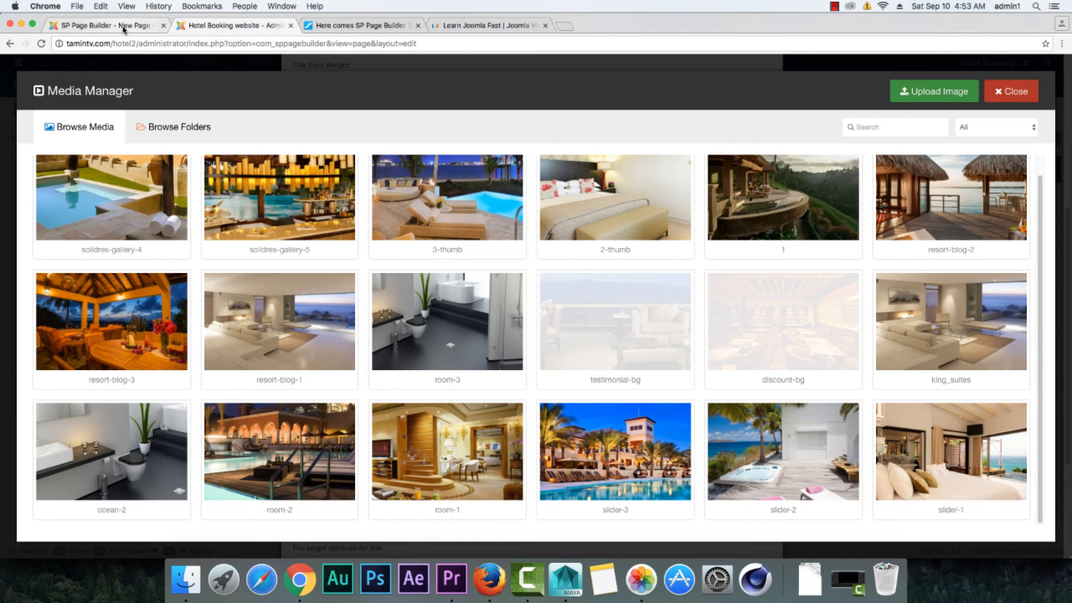
left_click(123, 28)
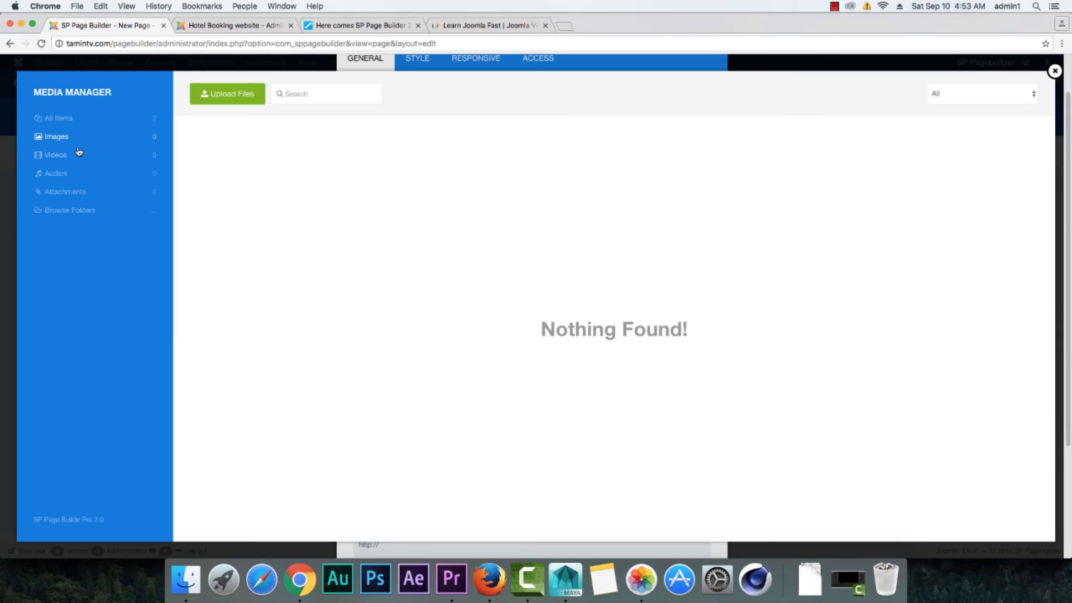
left_click(1054, 71)
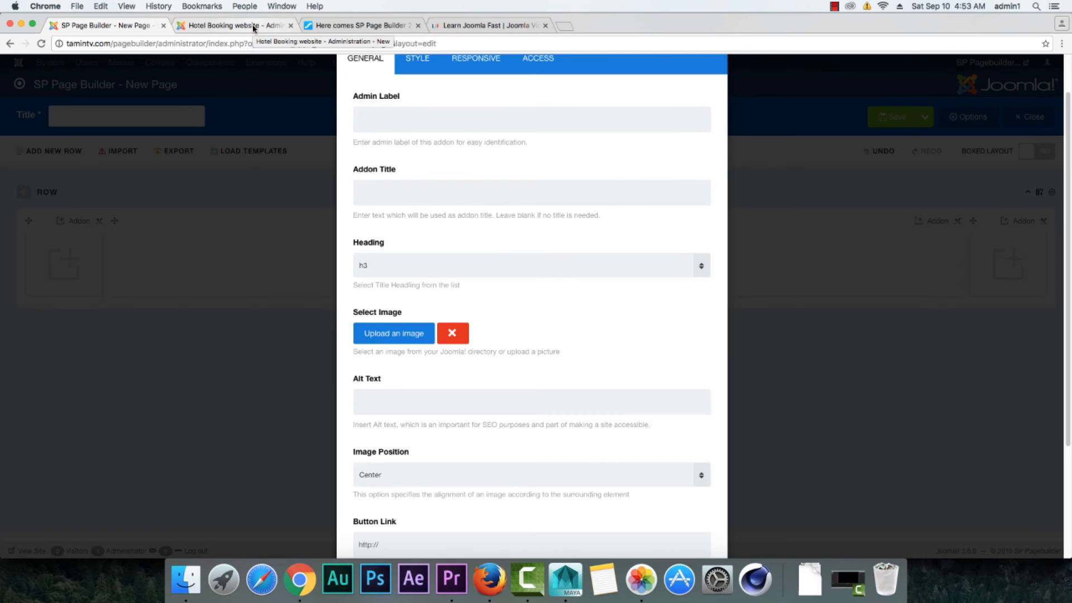
scroll(452, 356, "down", 5)
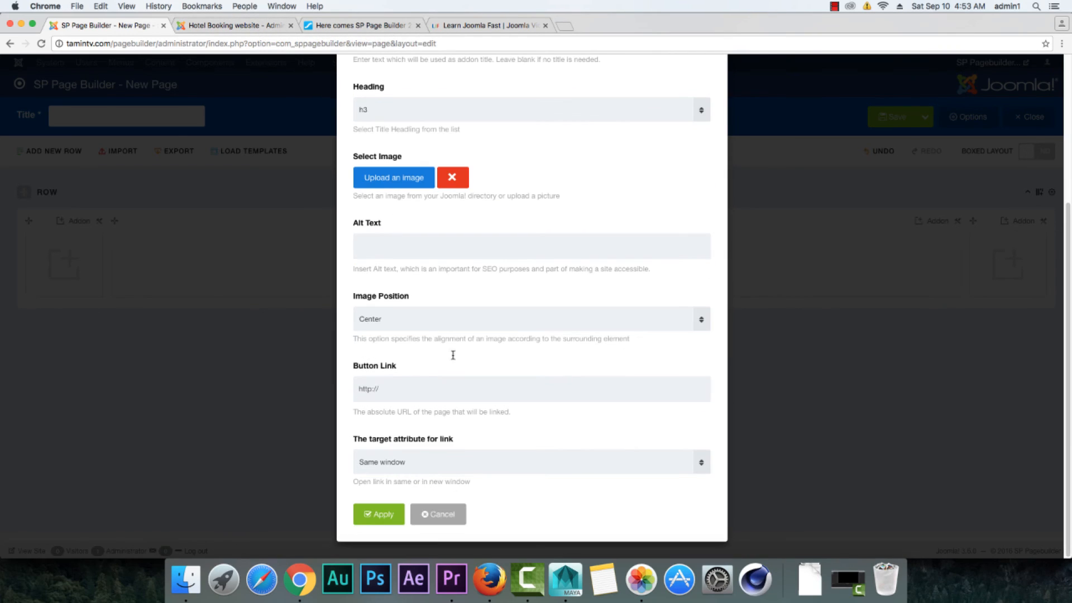
left_click(440, 515)
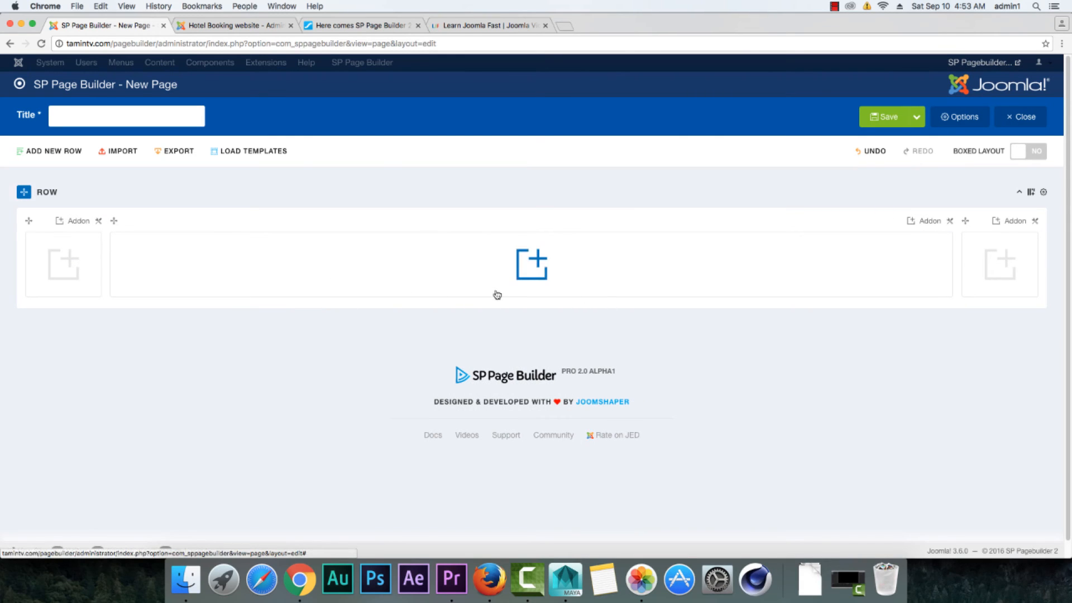
Step: Add an Accordion addon with its default settings to the wide middle column of the 2.0 row
left_click(523, 273)
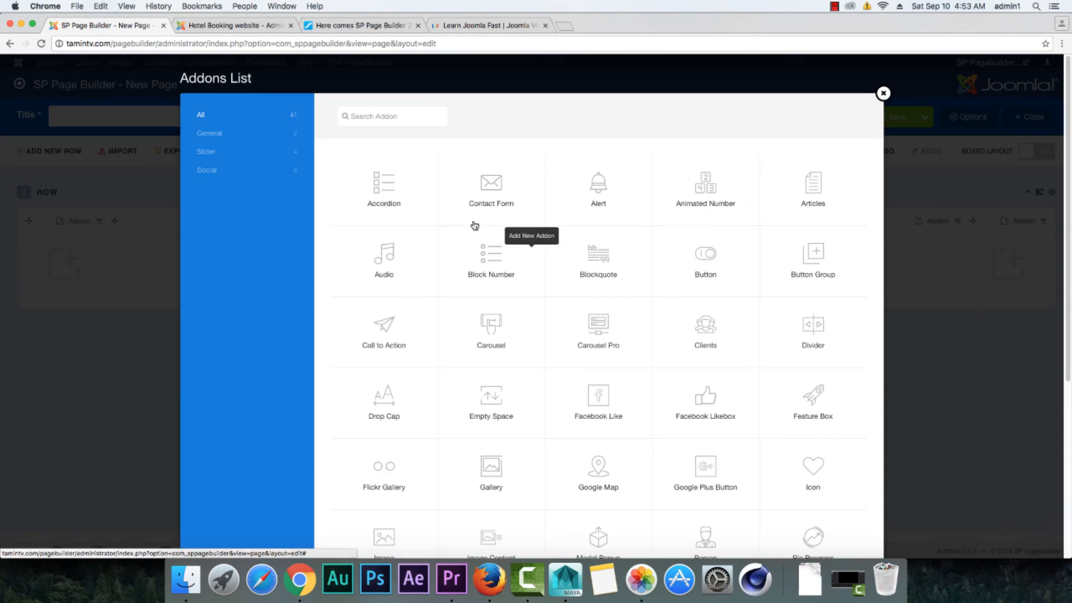
left_click(388, 198)
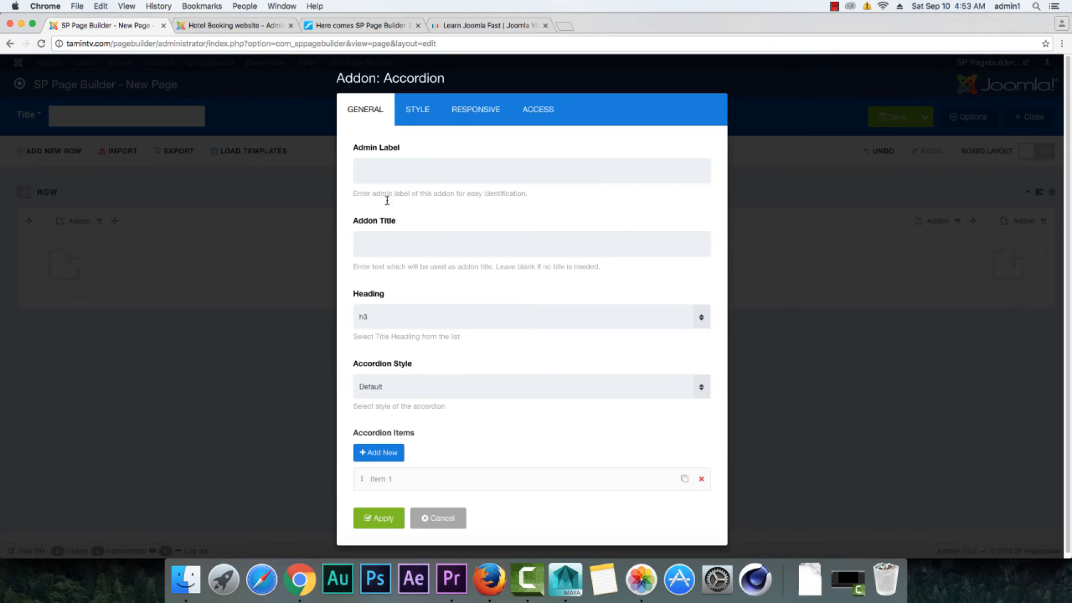
left_click(390, 517)
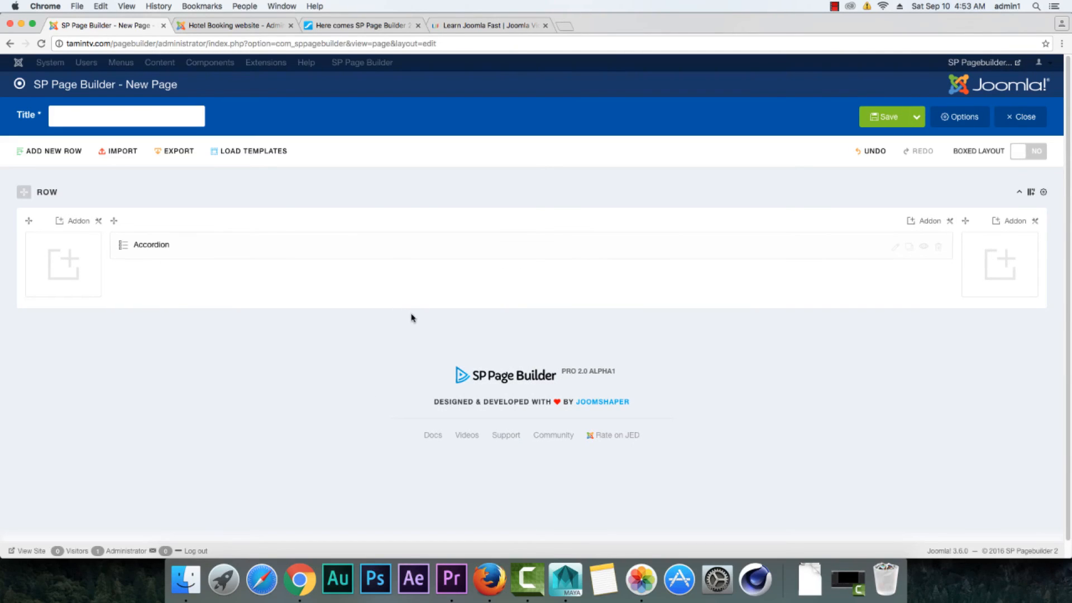
Step: View the 2.0 page's save options, and close the Hotel Booking site's media manager and Image addon settings without adding the addon
left_click(916, 117)
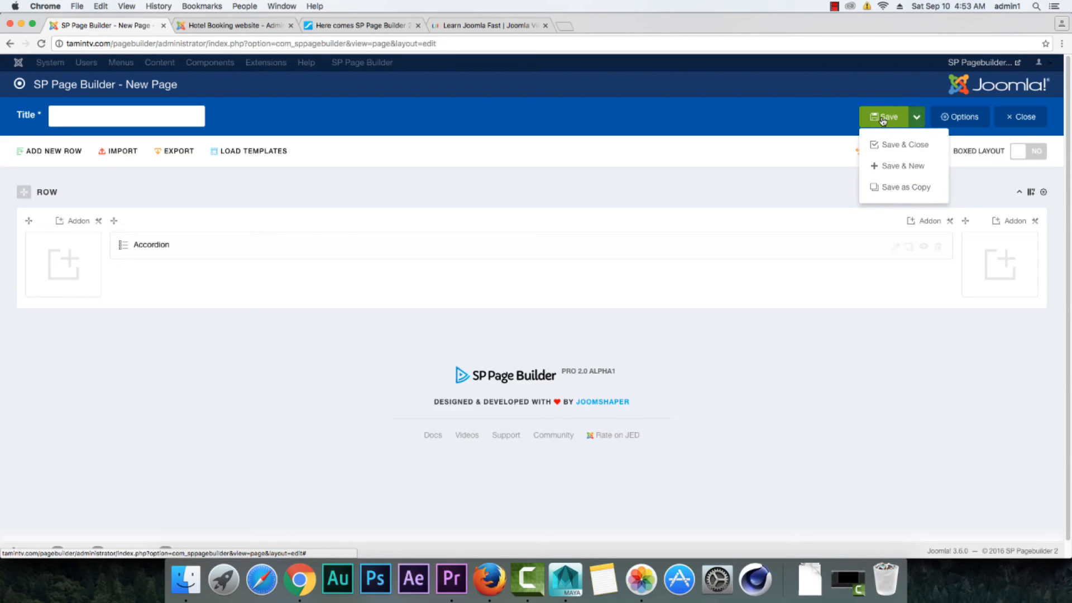
left_click(233, 27)
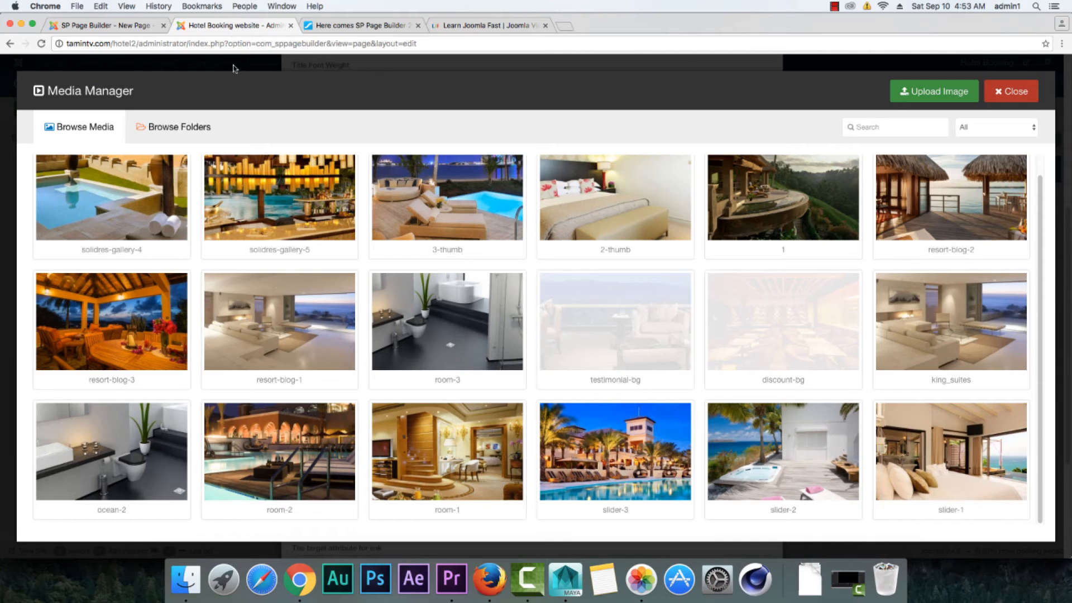
left_click(1010, 91)
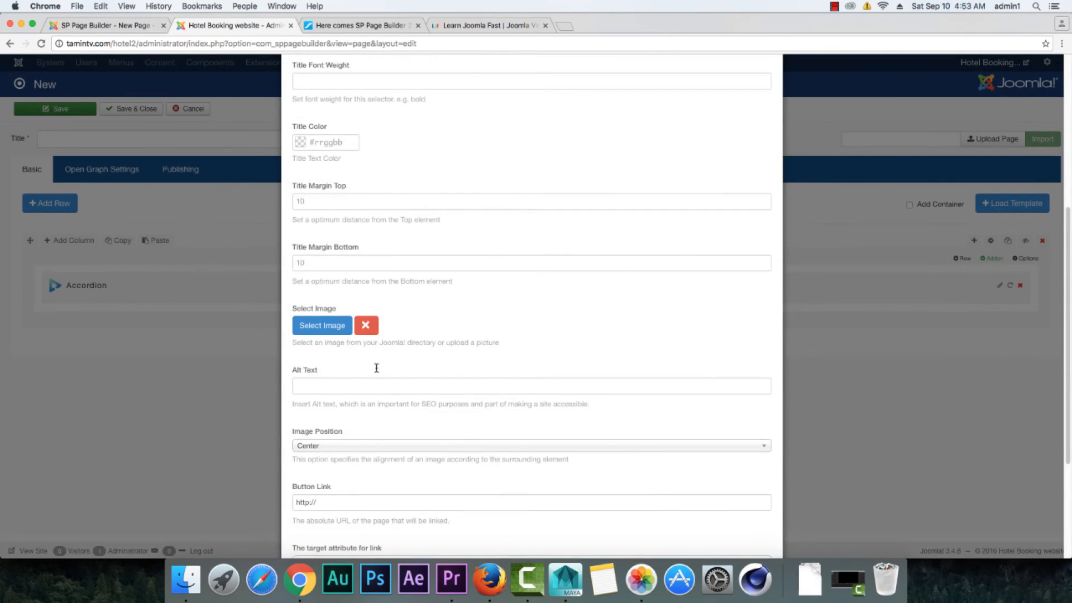
scroll(376, 367, "down", 5)
left_click(347, 517)
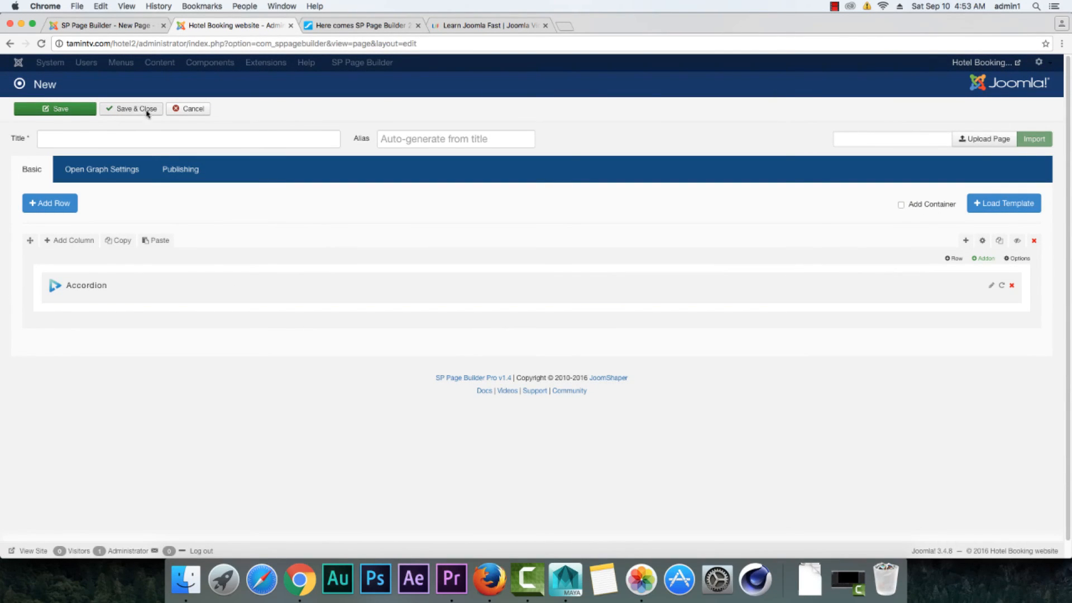
Step: Compare the save options of the 2.0 page with those of the Hotel Booking page, and close the 2.0 save options
left_click(134, 27)
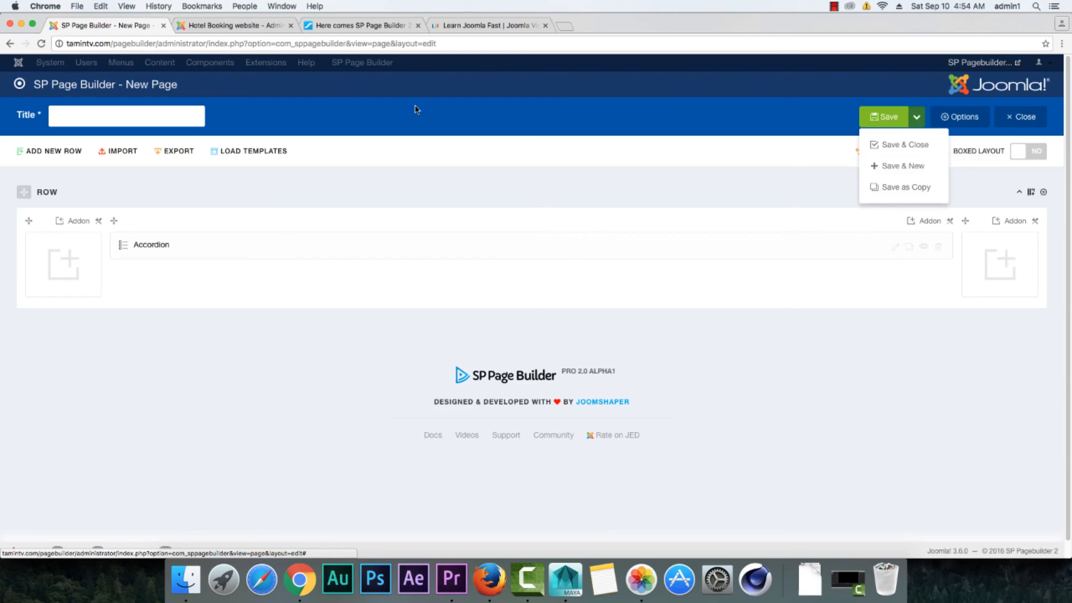
left_click(232, 26)
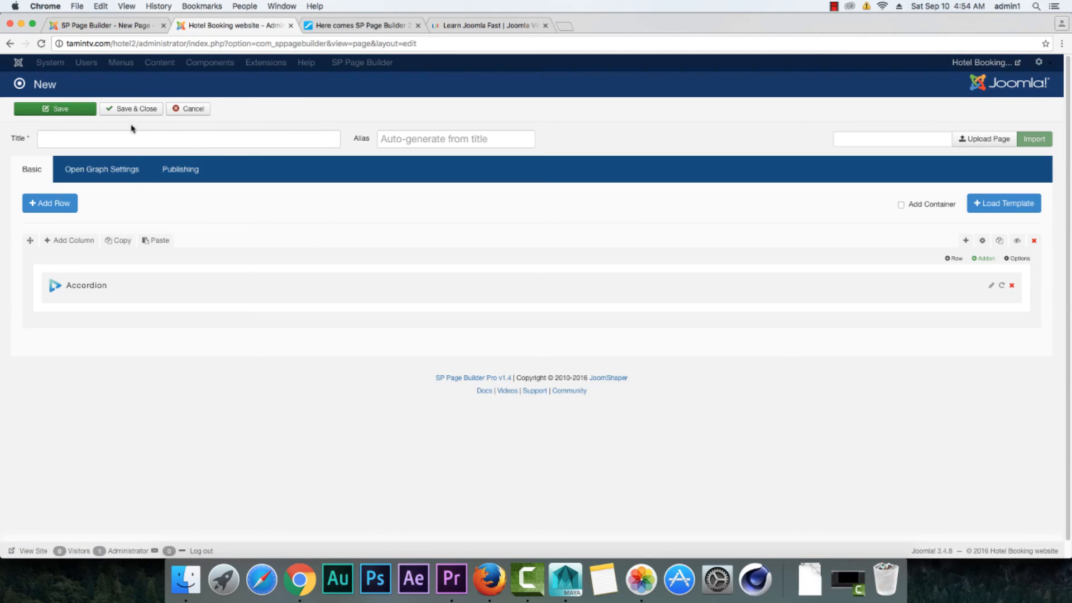
left_click(106, 26)
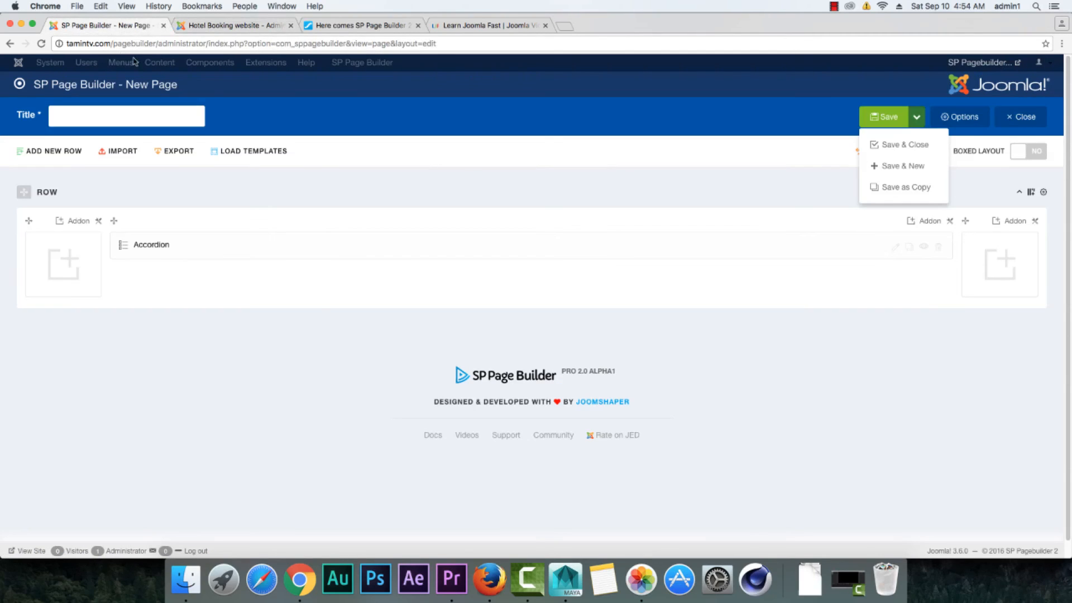
left_click(233, 26)
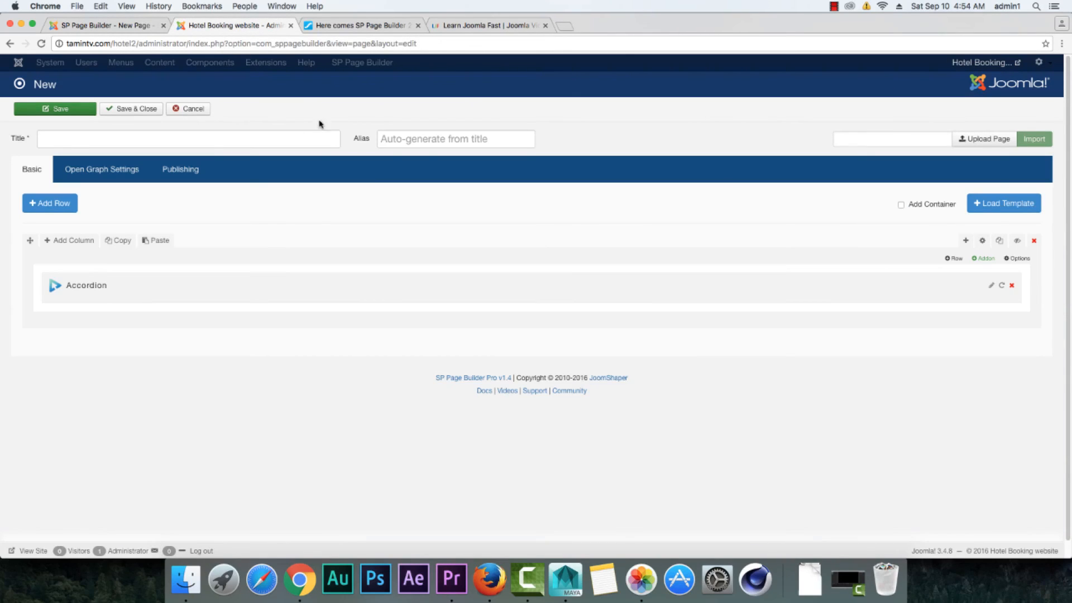
left_click(106, 26)
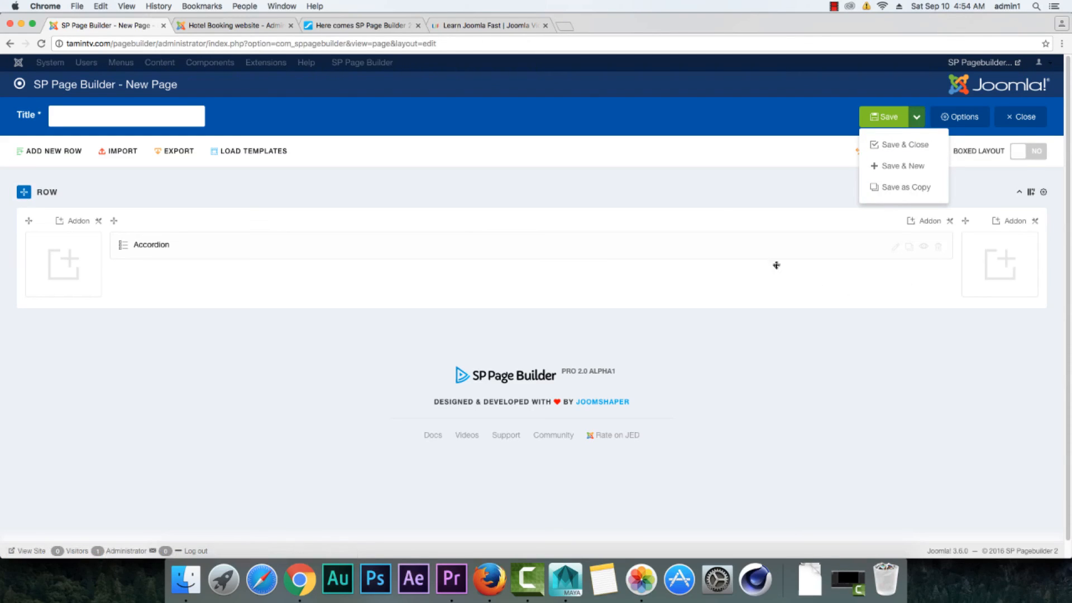
left_click(698, 206)
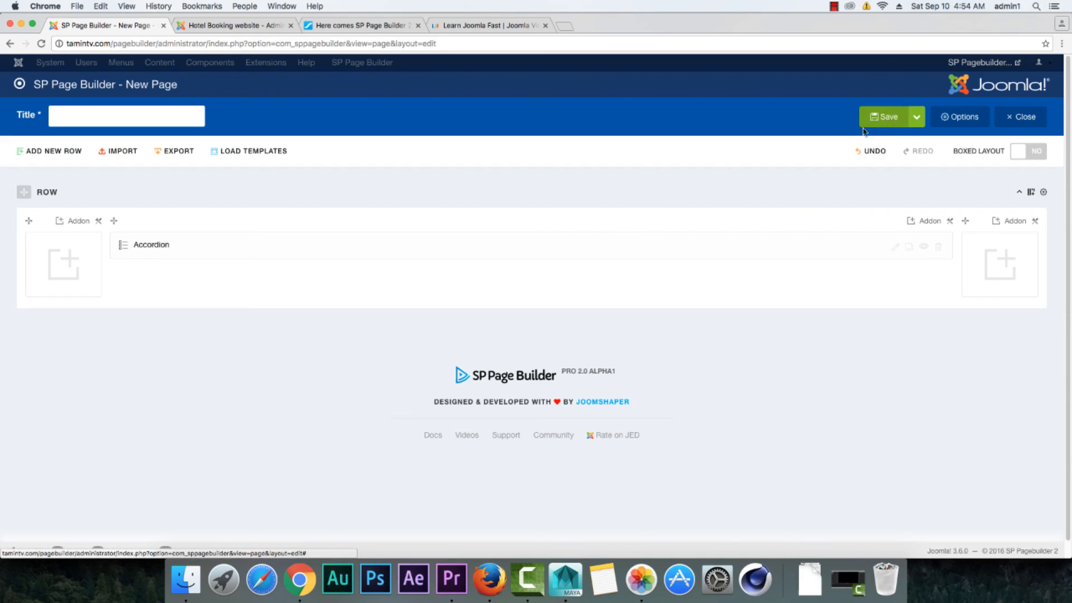
Step: Title the 2.0 page "test" and save it
left_click(168, 121)
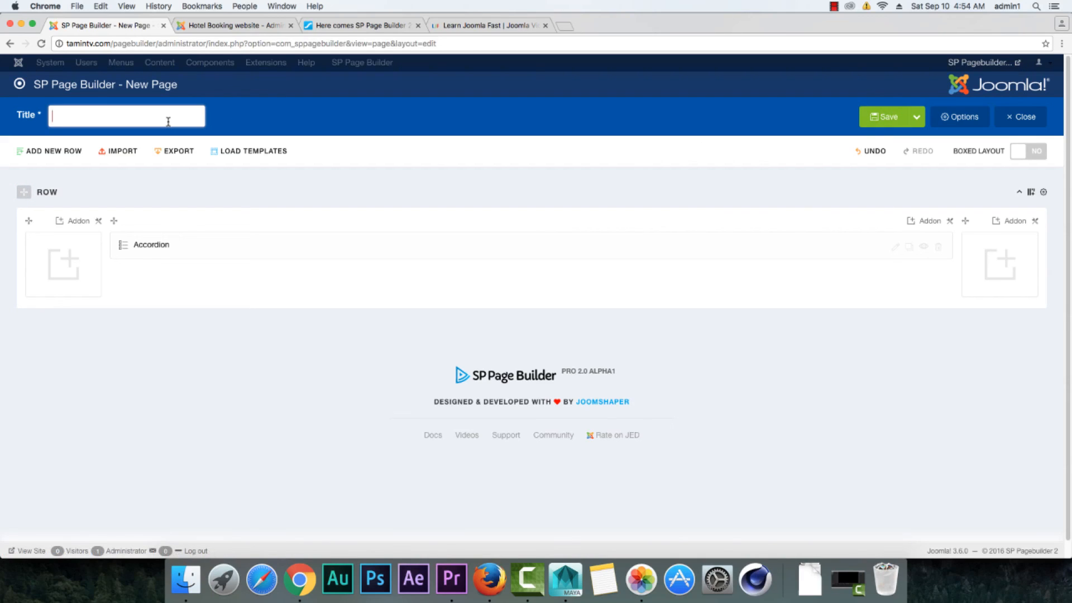
type("test")
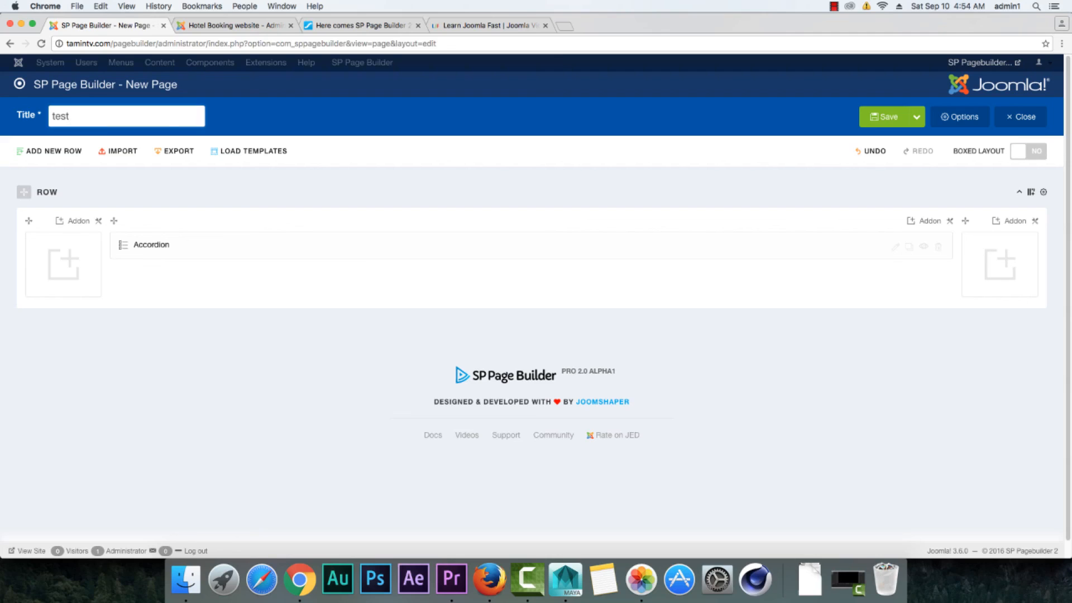
left_click(883, 118)
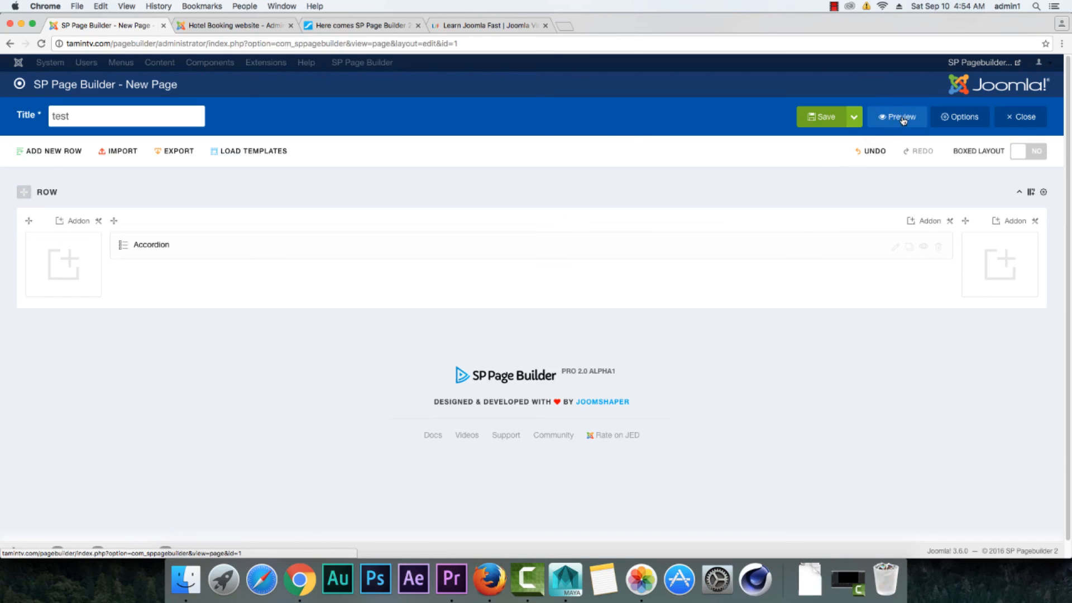
Step: Title the new Hotel Booking page "test" and save it
left_click(220, 29)
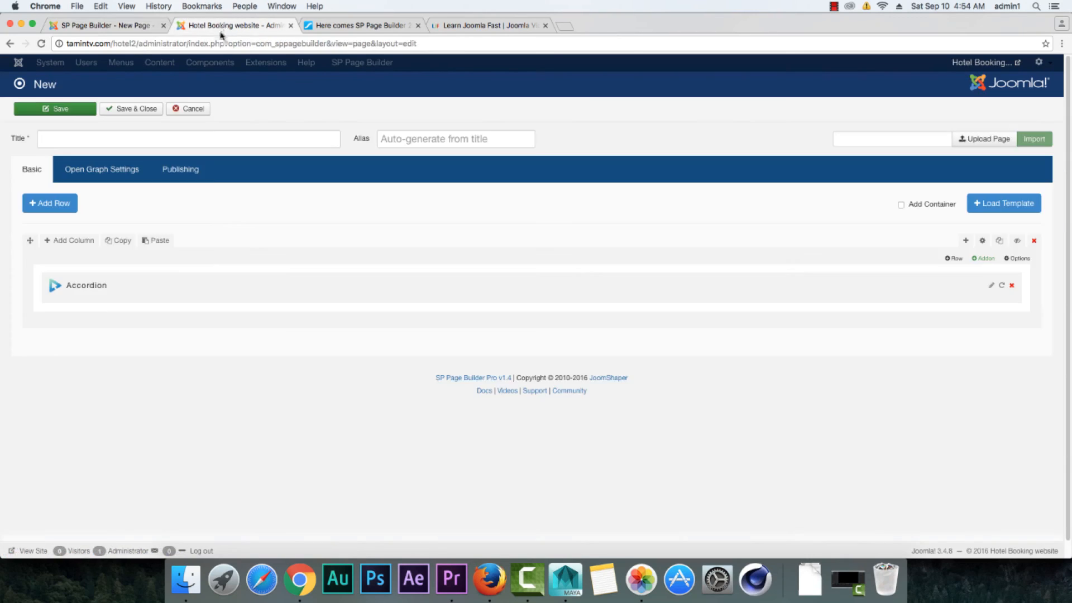
left_click(93, 113)
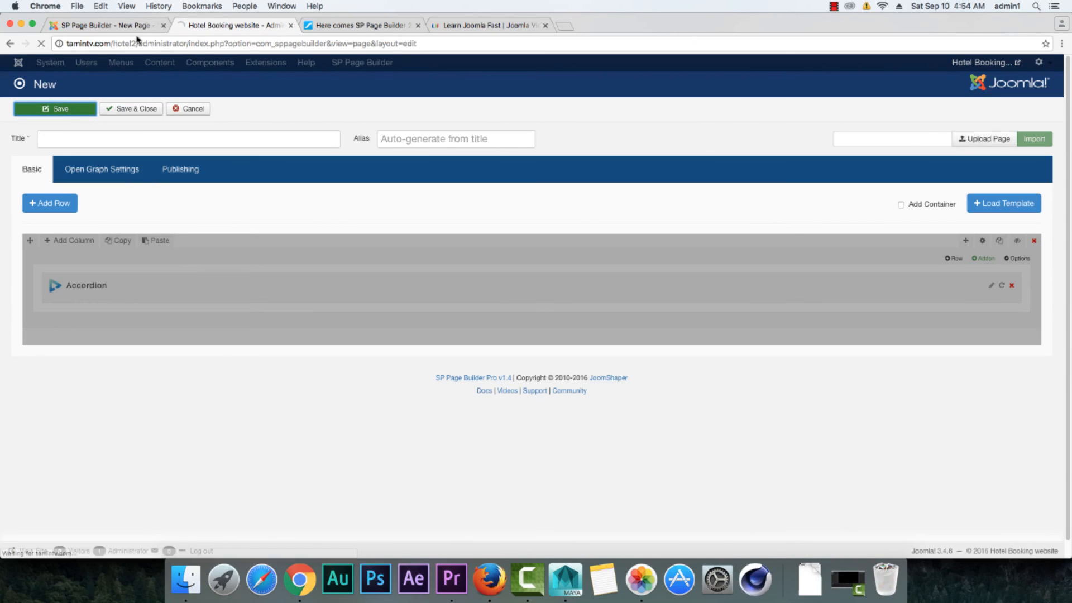
left_click(124, 25)
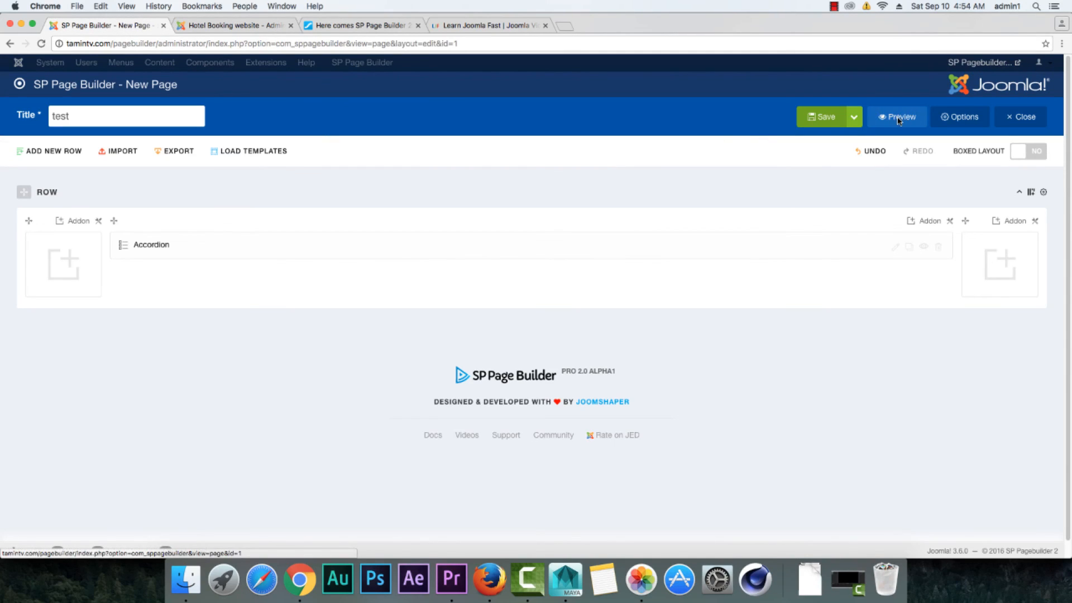
left_click(202, 26)
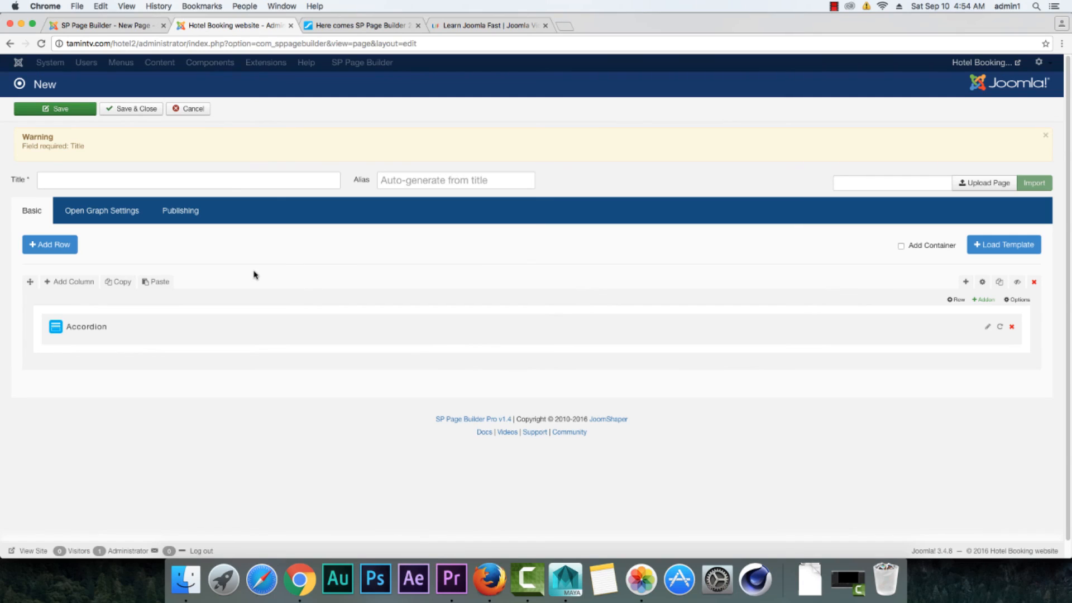
left_click(227, 182)
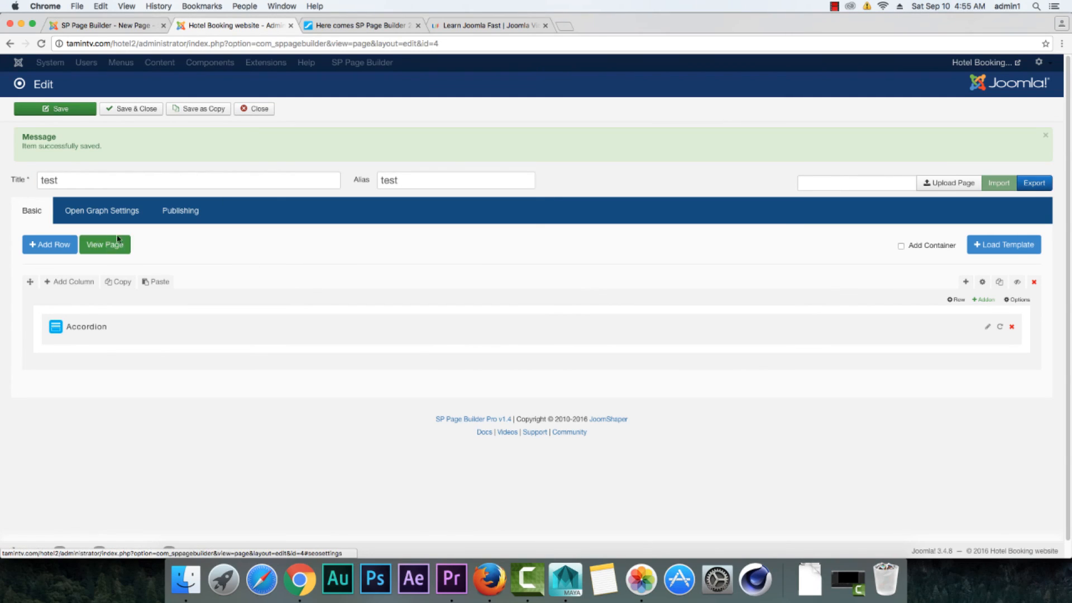
Step: Preview the saved test pages of both sites, close the Hotel Booking page's preview, and return to the 2.0 page editor
left_click(134, 26)
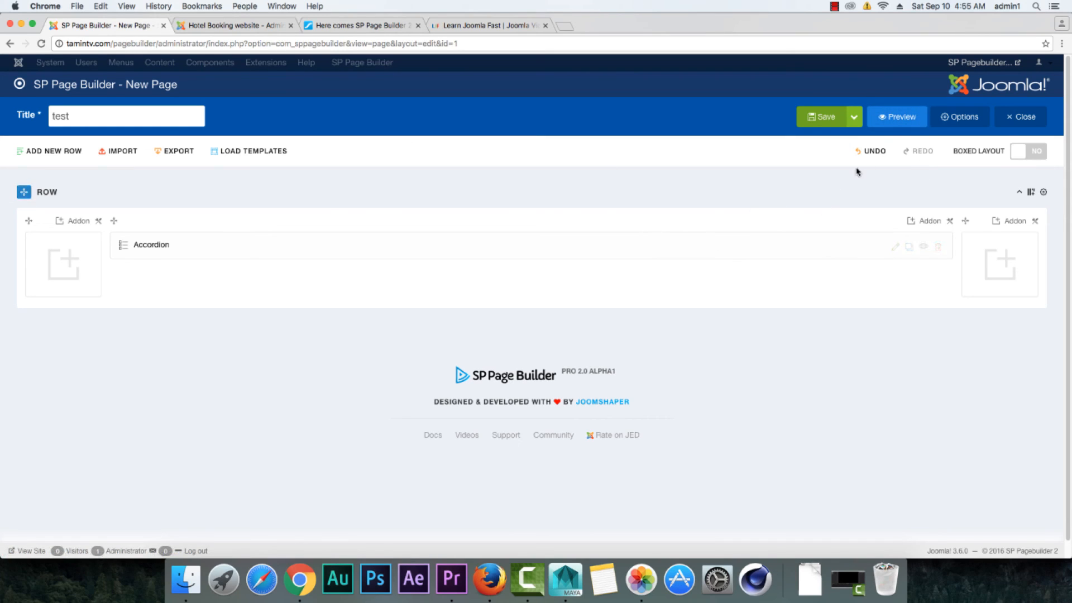
left_click(896, 116)
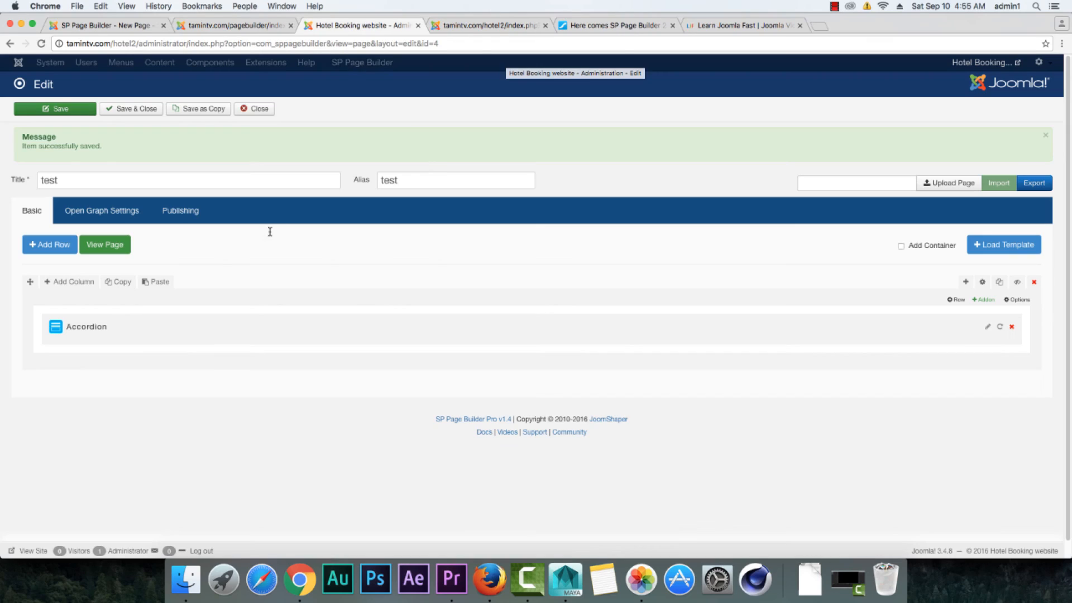
left_click(546, 26)
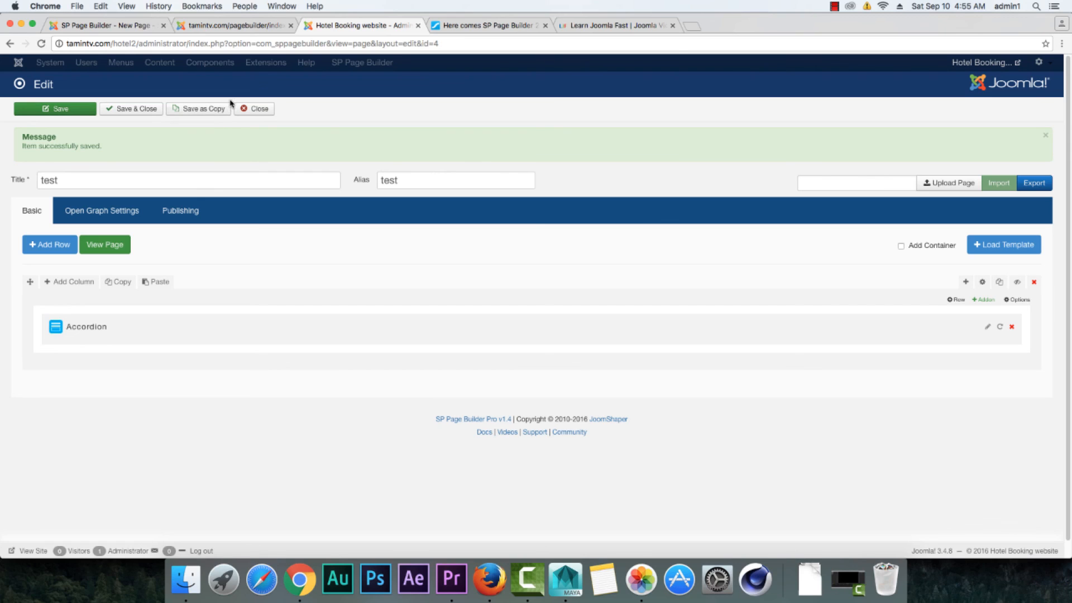
left_click(228, 25)
left_click(106, 26)
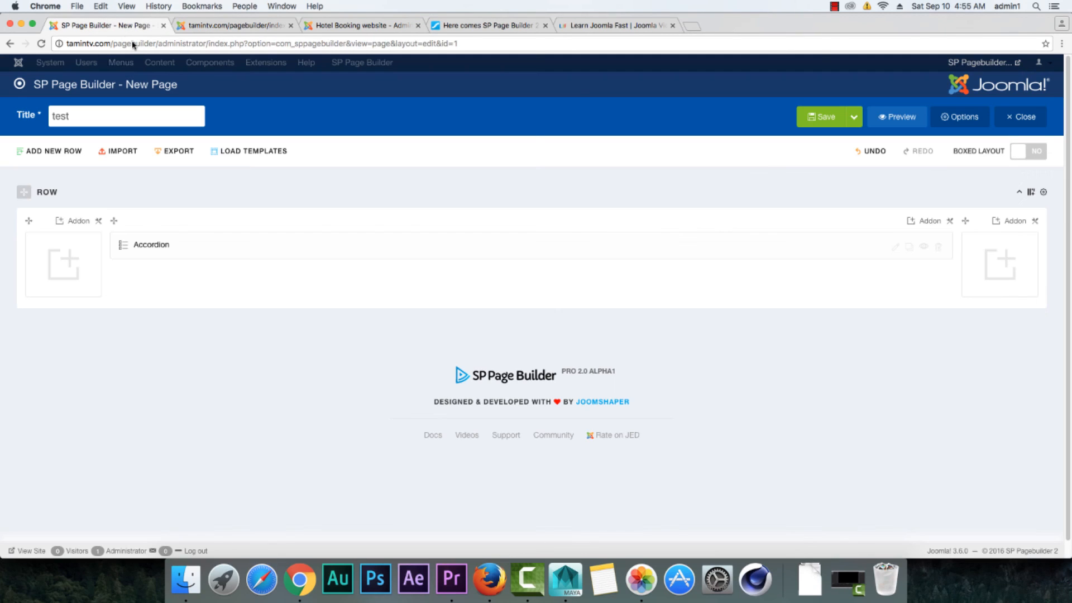
Step: View the Open Graph, CSS and Publishing settings in the 2.0 page's options, and cancel without changes
scroll(541, 279, "down", 1)
scroll(541, 313, "up", 1)
left_click(961, 119)
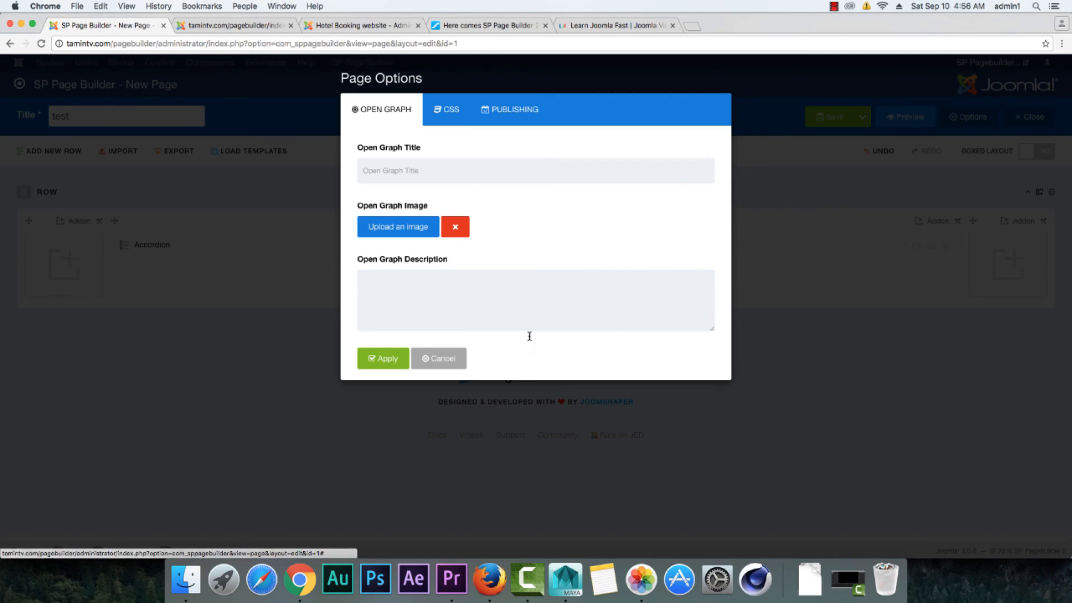
left_click(442, 118)
left_click(401, 118)
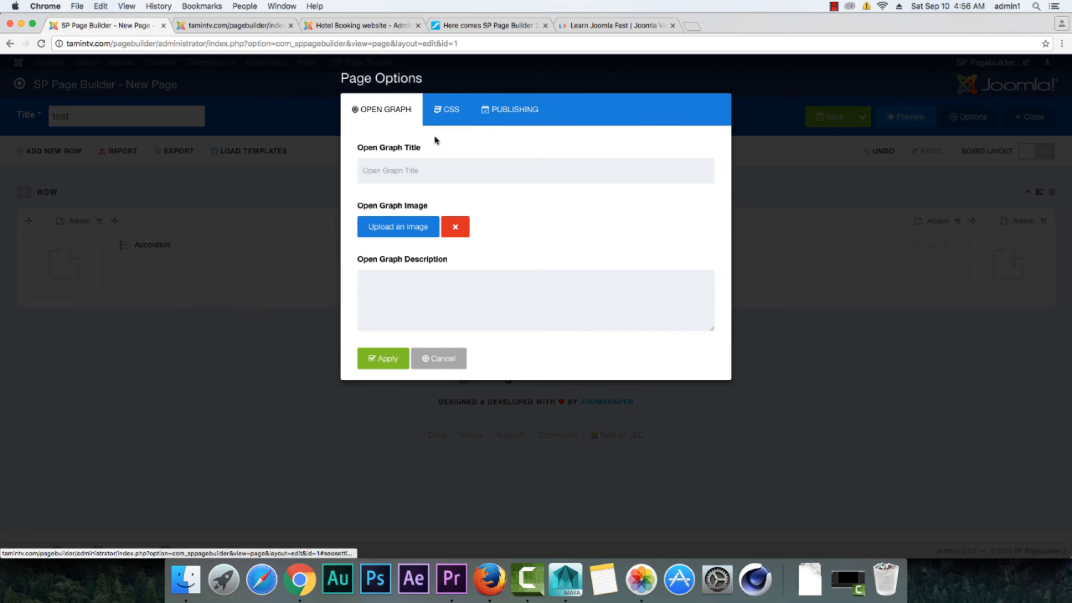
left_click(519, 110)
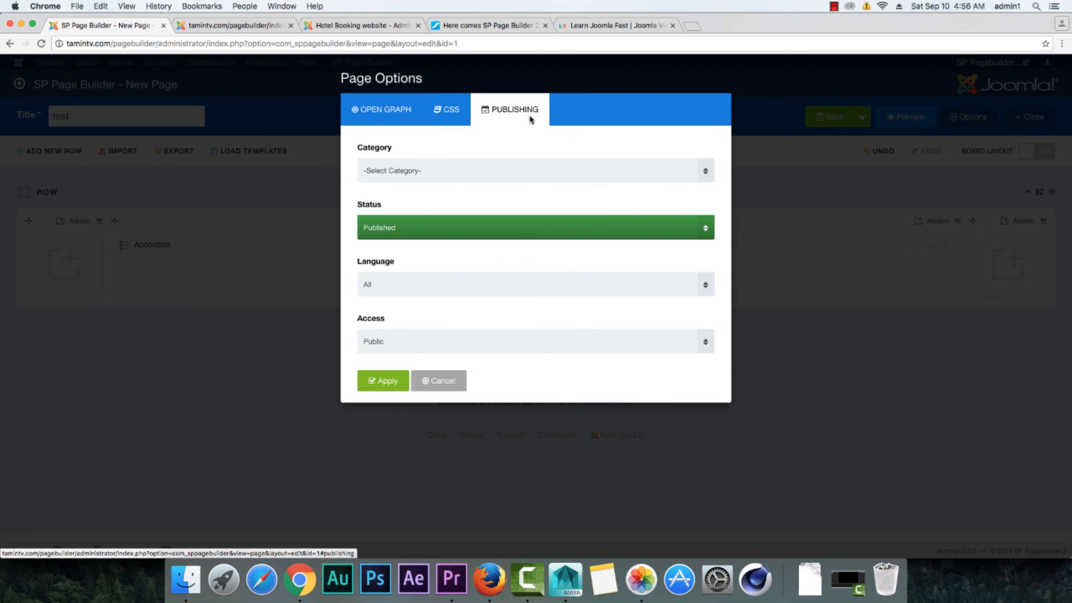
left_click(443, 388)
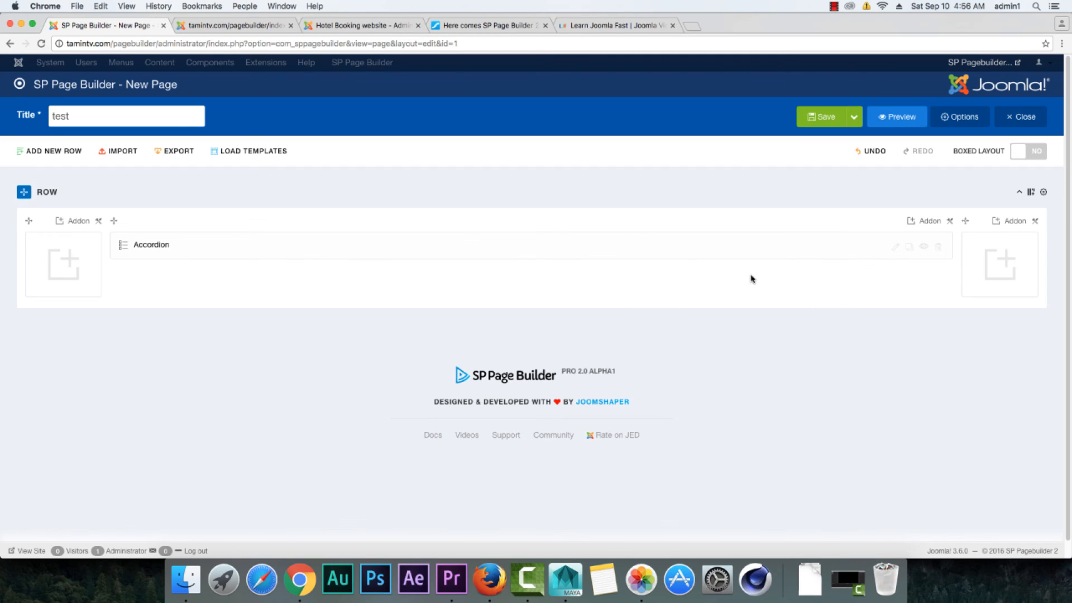
Step: Review the JoomShaper article on SP Page Builder 2.0 Alpha 1, including its column management section, release timeline and introduction
left_click(501, 28)
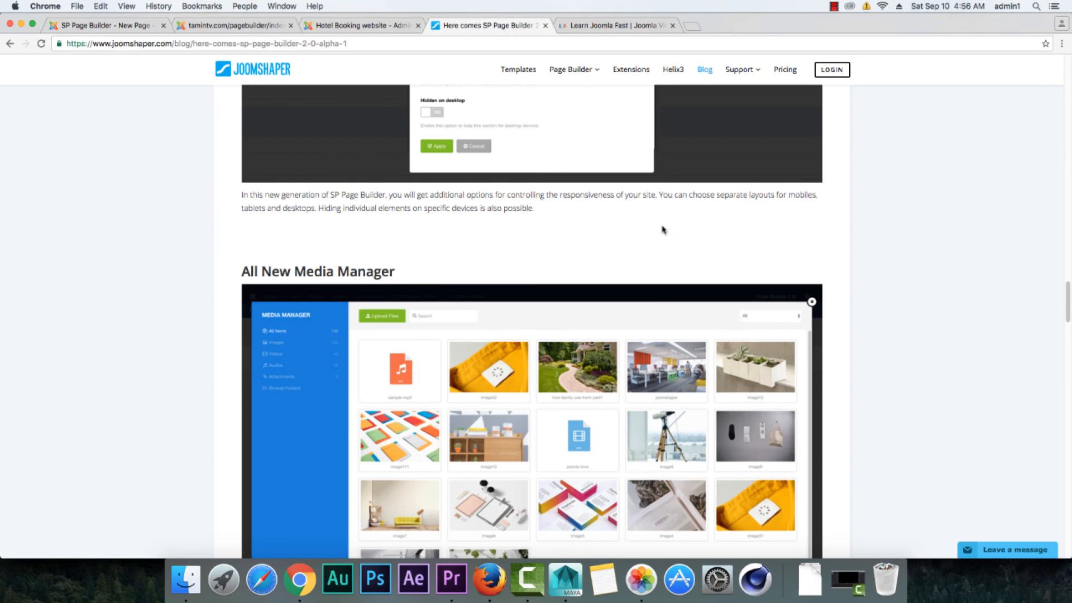
scroll(670, 233, "up", 10)
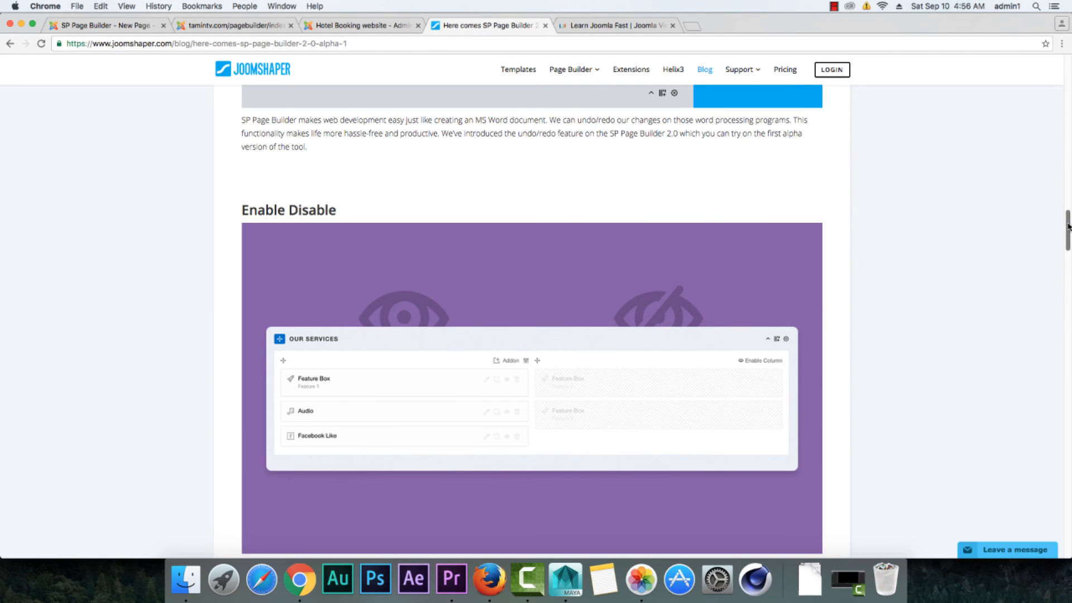
left_click_drag(1067, 226, 1053, 430)
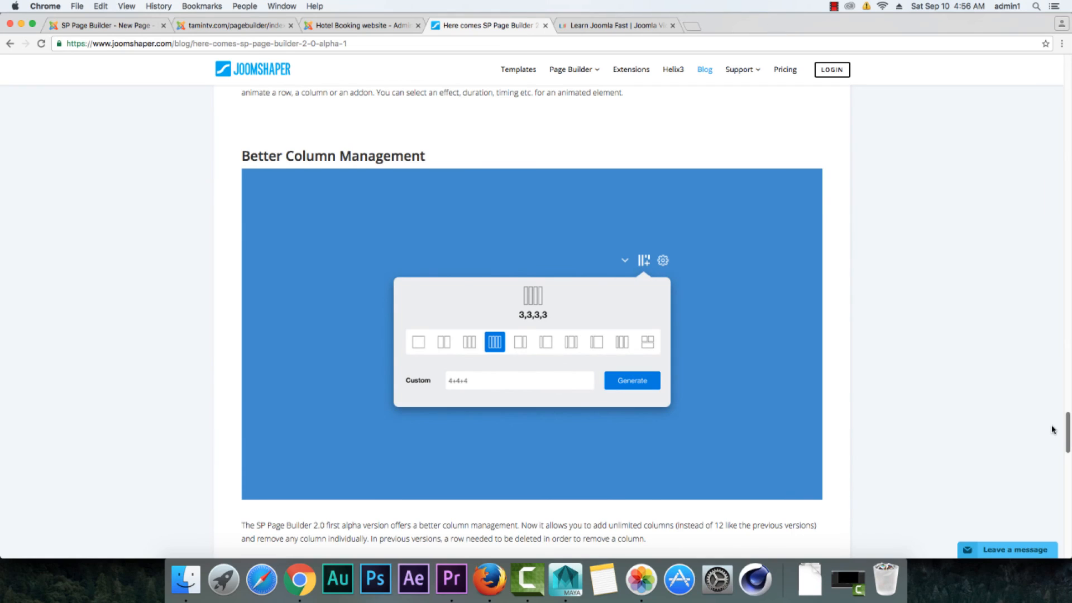
scroll(490, 253, "down", 7)
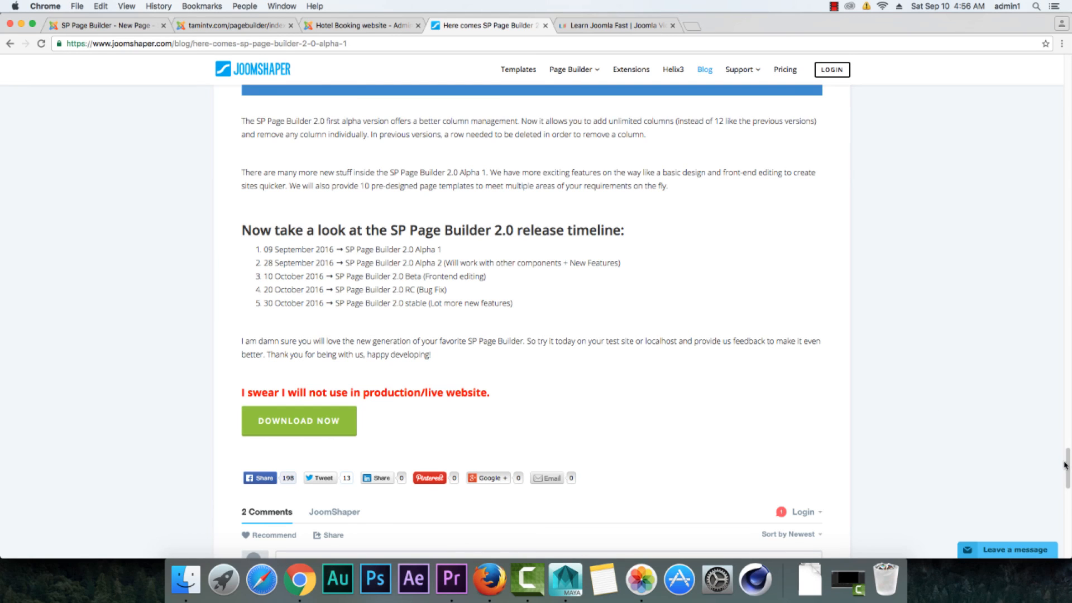
left_click_drag(1064, 466, 1064, 64)
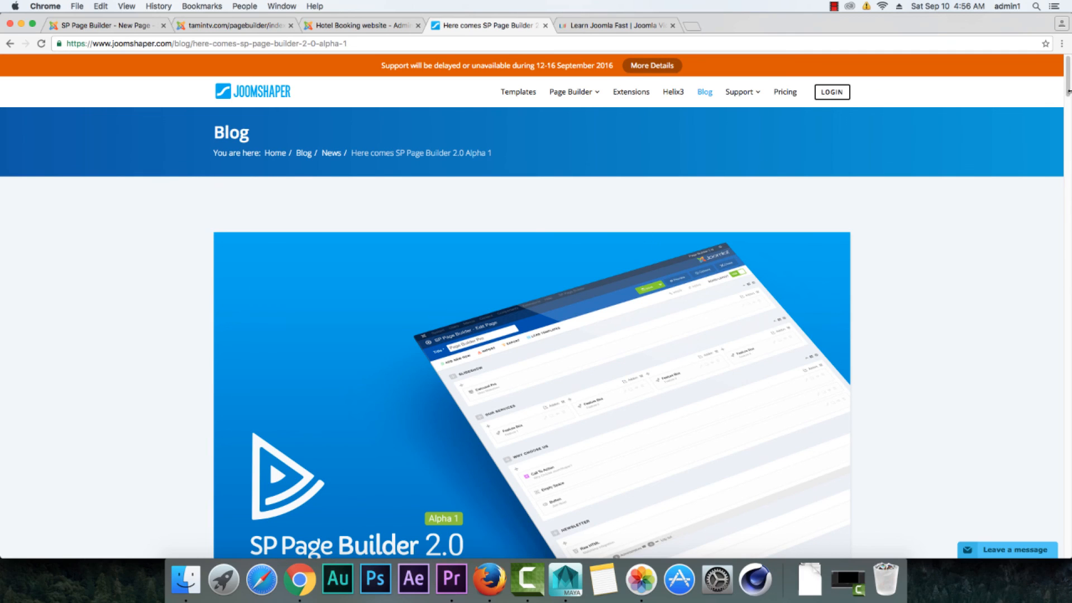
scroll(1068, 89, "down", 1)
left_click_drag(1068, 89, 1069, 125)
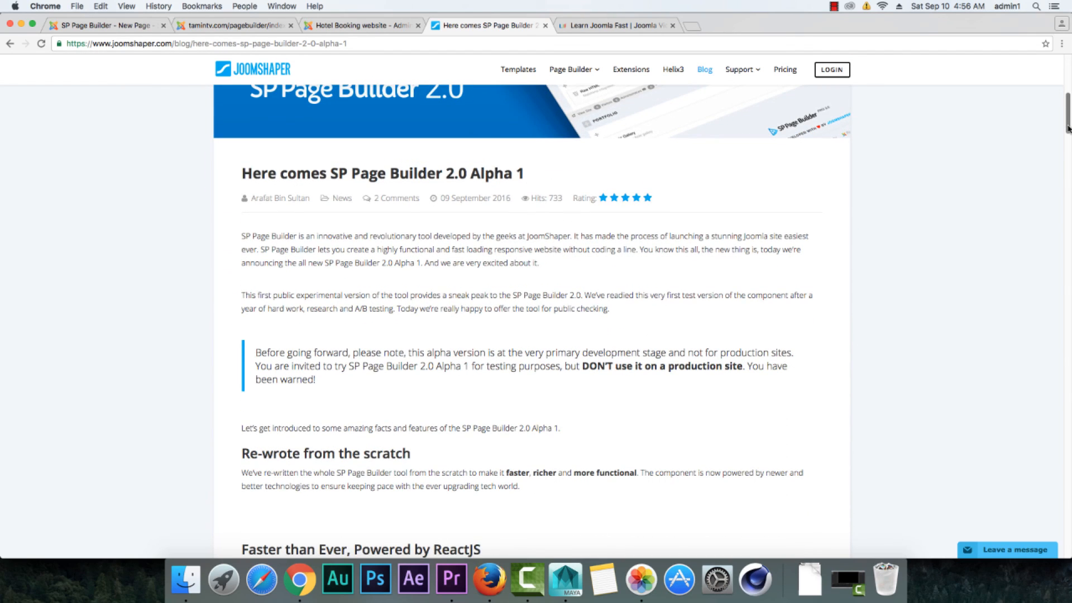